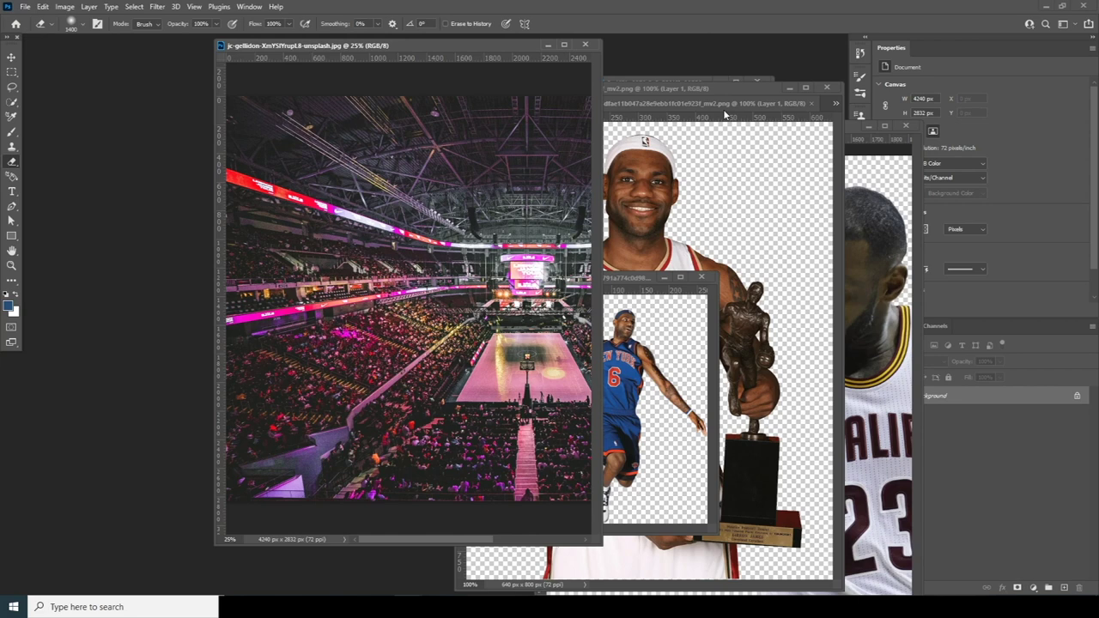
# - Create a new blank 8.5 × 11 inch portrait document at 300 pixels/inch in RGB colour with a white background
pyautogui.hotkey('ctrl', 'n')
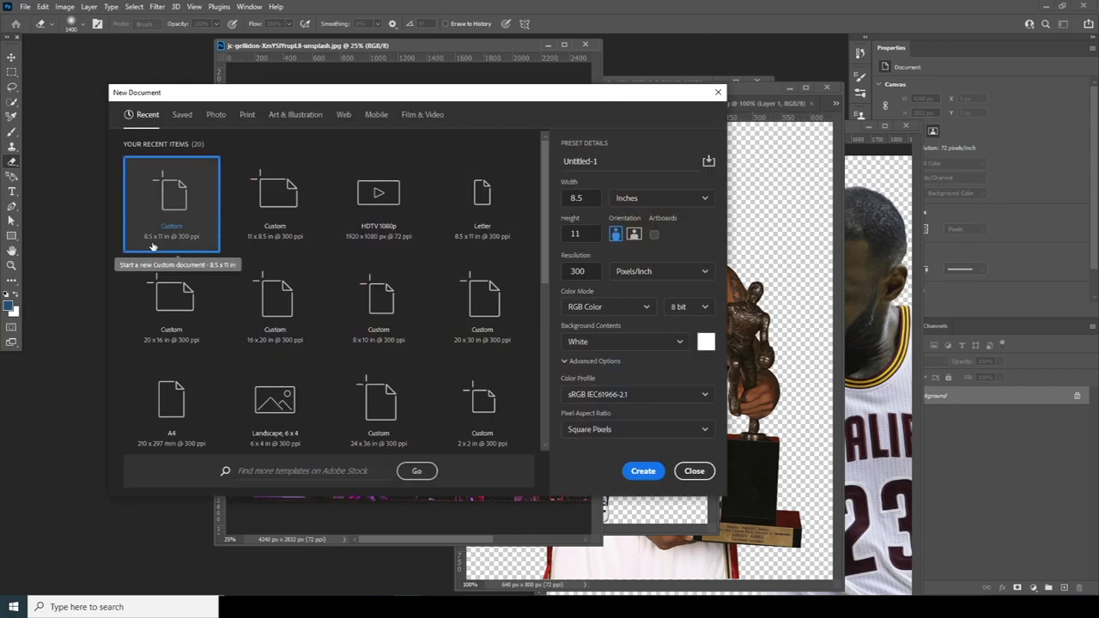
pyautogui.click(580, 271)
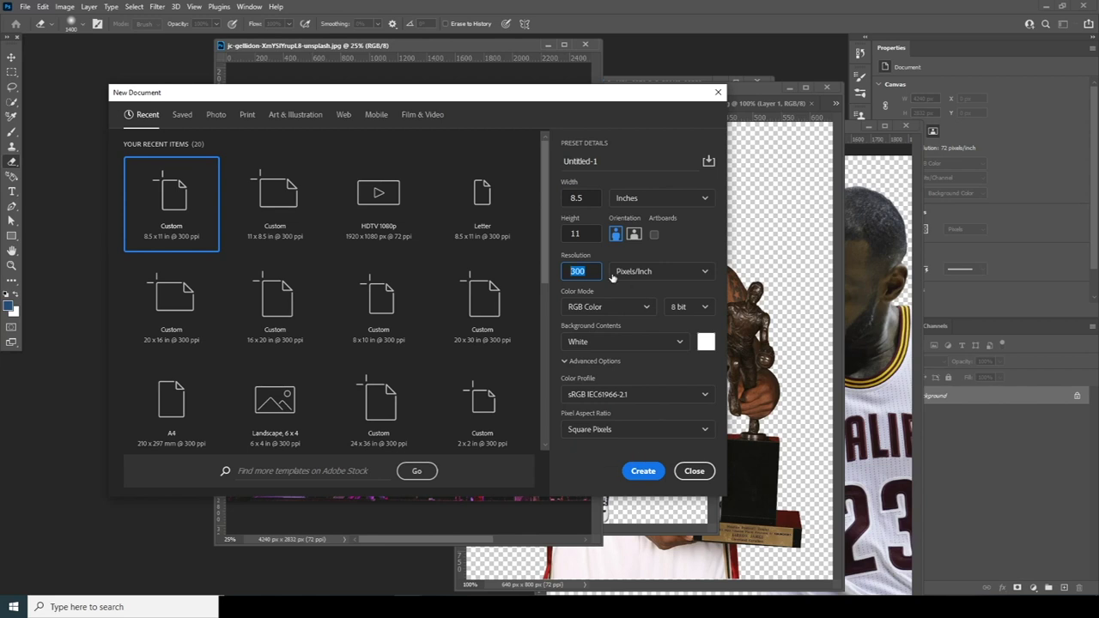
pyautogui.click(644, 472)
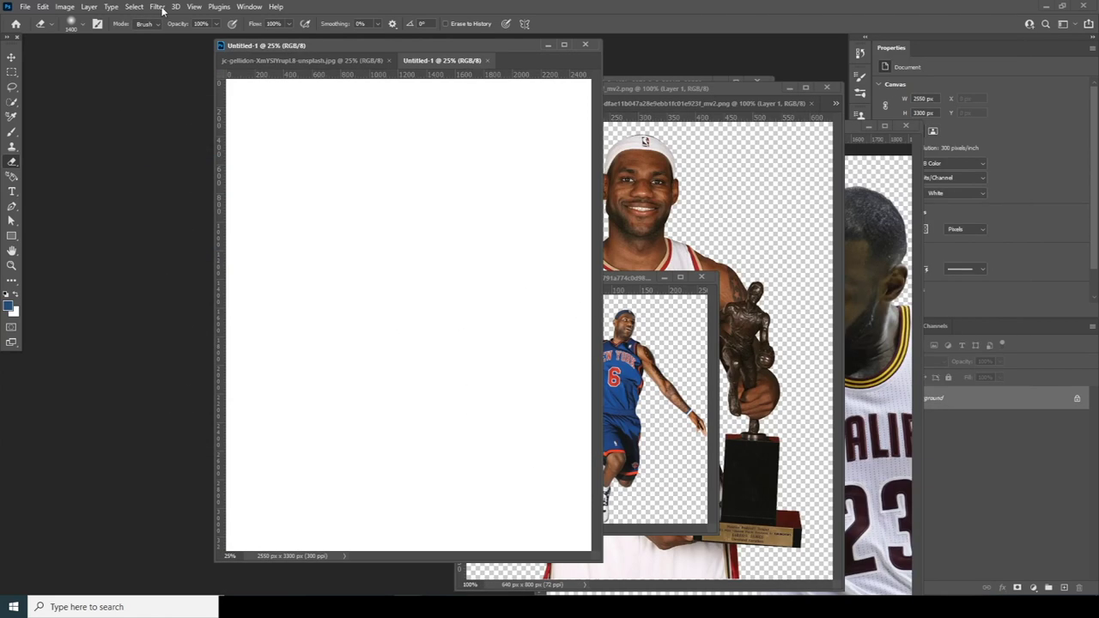
# - Copy the arena photo into the new document with the Move tool, and close the original arena file
pyautogui.click(10, 57)
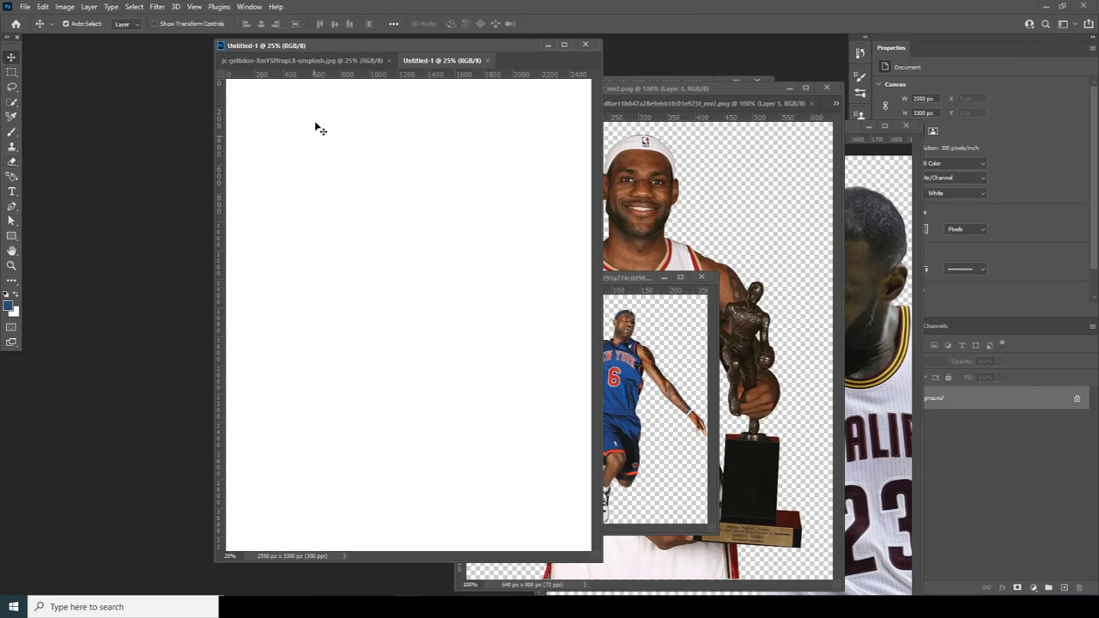
pyautogui.click(319, 62)
pyautogui.moveTo(509, 255); pyautogui.dragTo(350, 122)
pyautogui.click(388, 63)
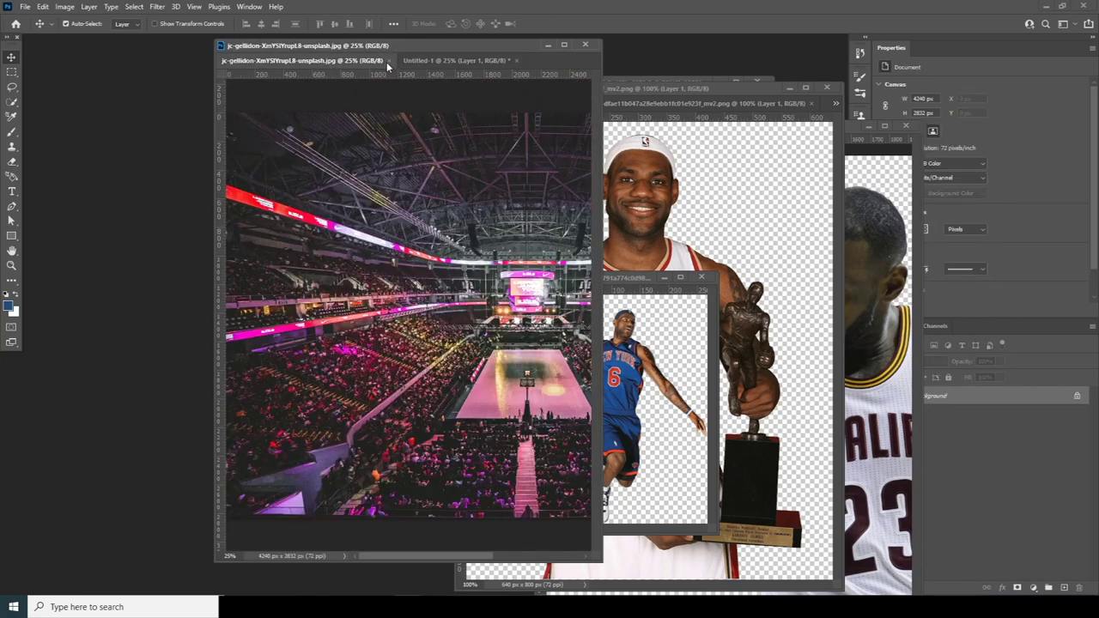
pyautogui.click(387, 61)
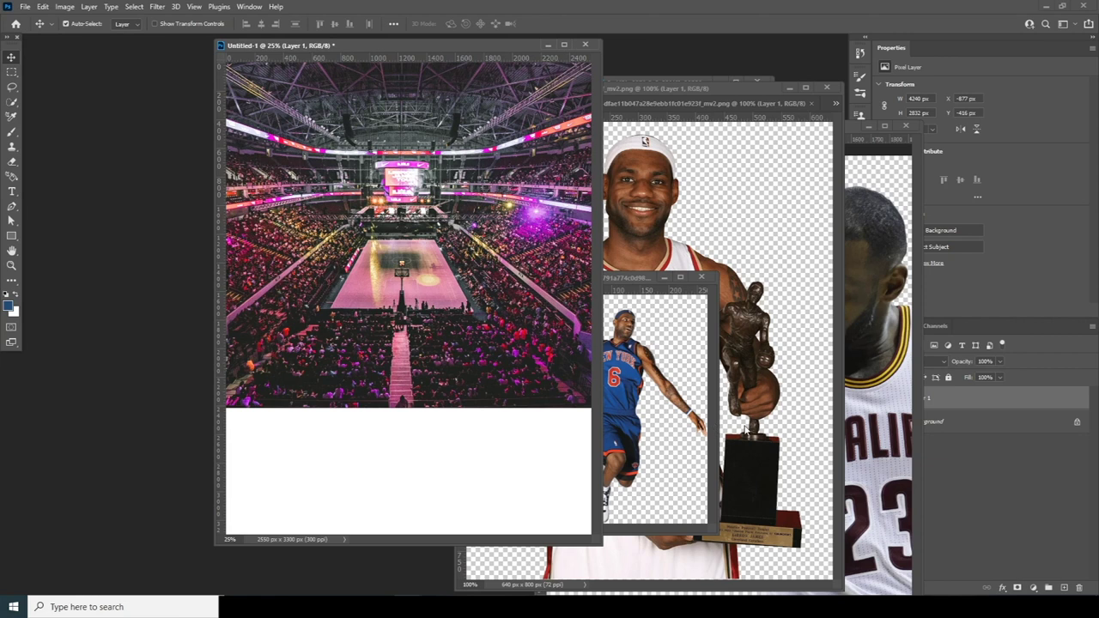
# - Scale the arena layer up to about 5968 × 3986 px and reposition it so it covers the whole page
pyautogui.moveTo(854, 127); pyautogui.dragTo(760, 121)
pyautogui.click(433, 93)
pyautogui.hotkey('ctrl', '-')
pyautogui.hotkey('ctrl', '-')
pyautogui.hotkey('ctrl', 't')
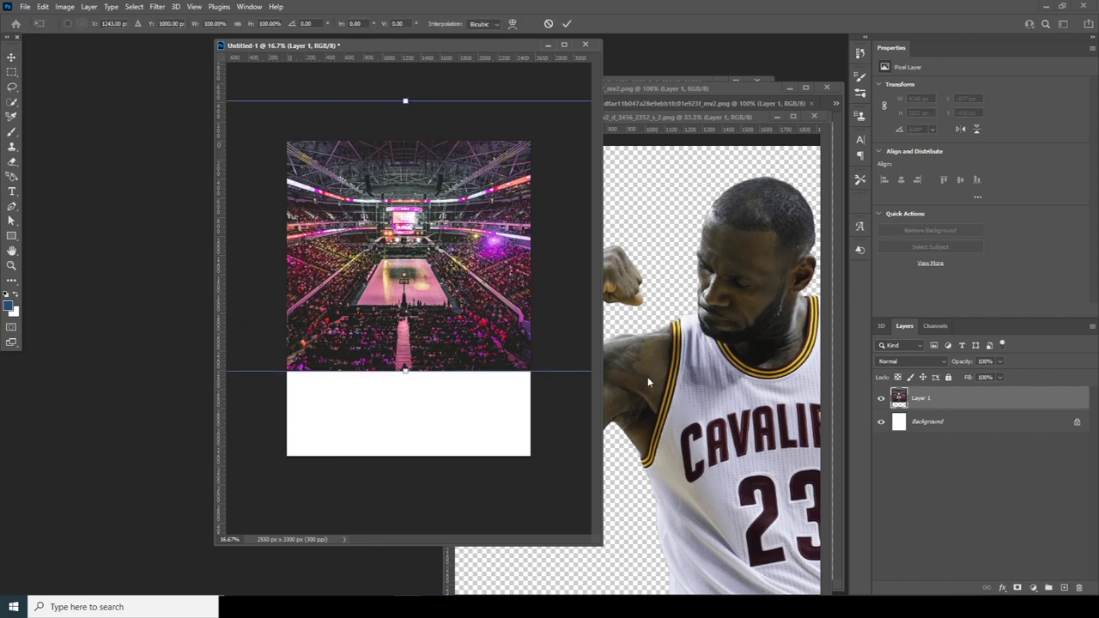
pyautogui.hotkey('ctrl', '-')
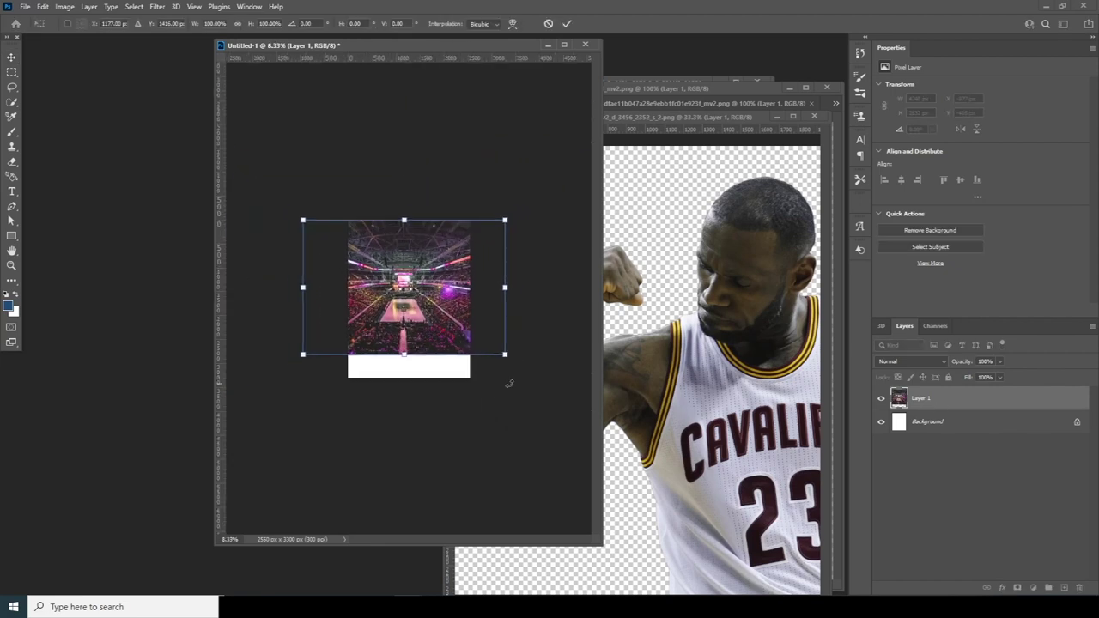
pyautogui.moveTo(506, 358); pyautogui.dragTo(535, 375)
pyautogui.moveTo(462, 359); pyautogui.dragTo(468, 369)
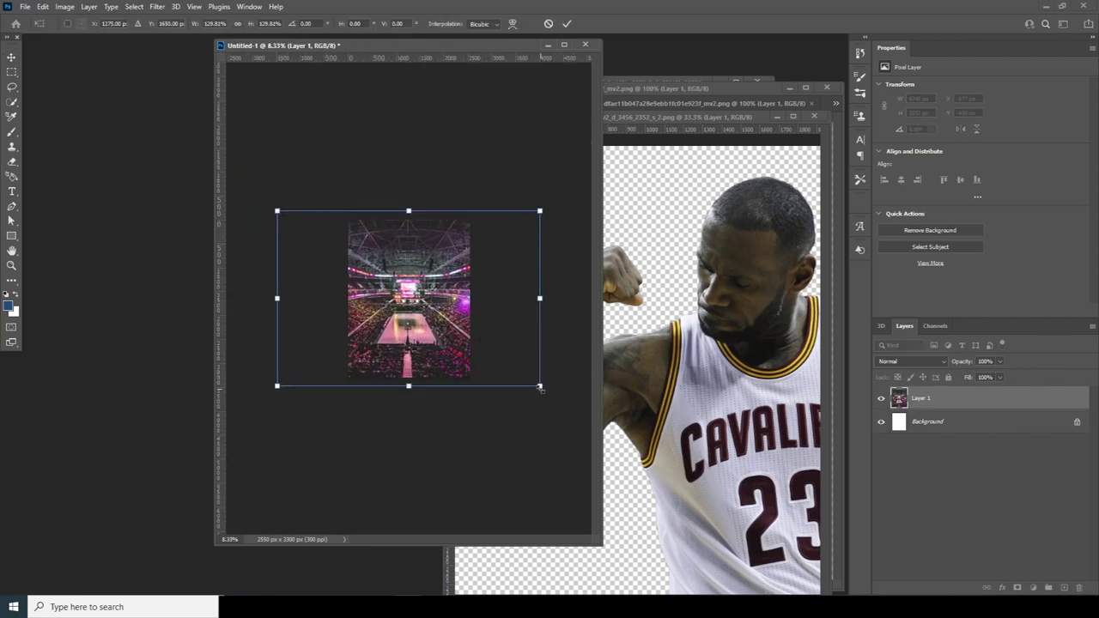
pyautogui.moveTo(540, 385); pyautogui.dragTo(552, 393)
pyautogui.press('Return')
# - Desaturate the arena layer to black and white by setting Hue/Saturation's saturation to -100
pyautogui.hotkey('ctrl', '+')
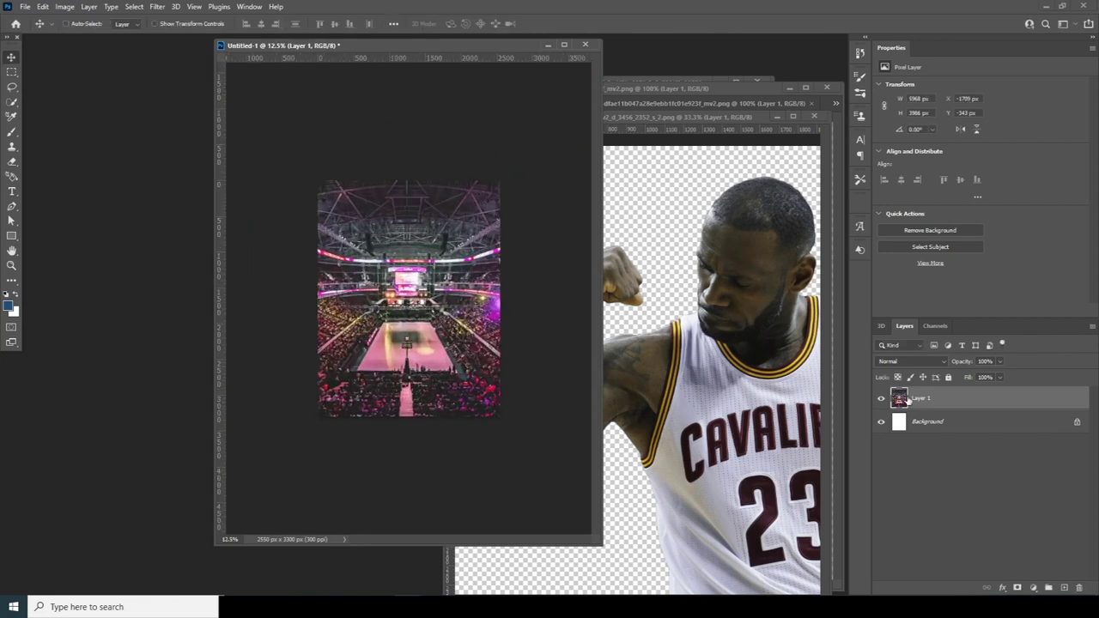
pyautogui.hotkey('ctrl', 'u')
pyautogui.moveTo(693, 231); pyautogui.dragTo(572, 235)
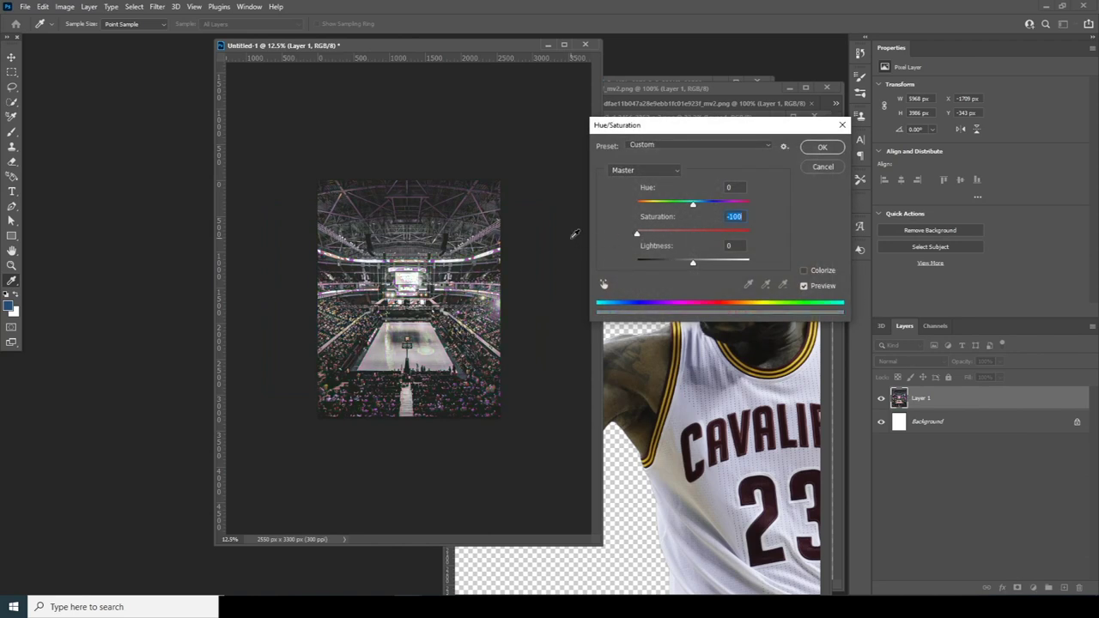
pyautogui.click(822, 147)
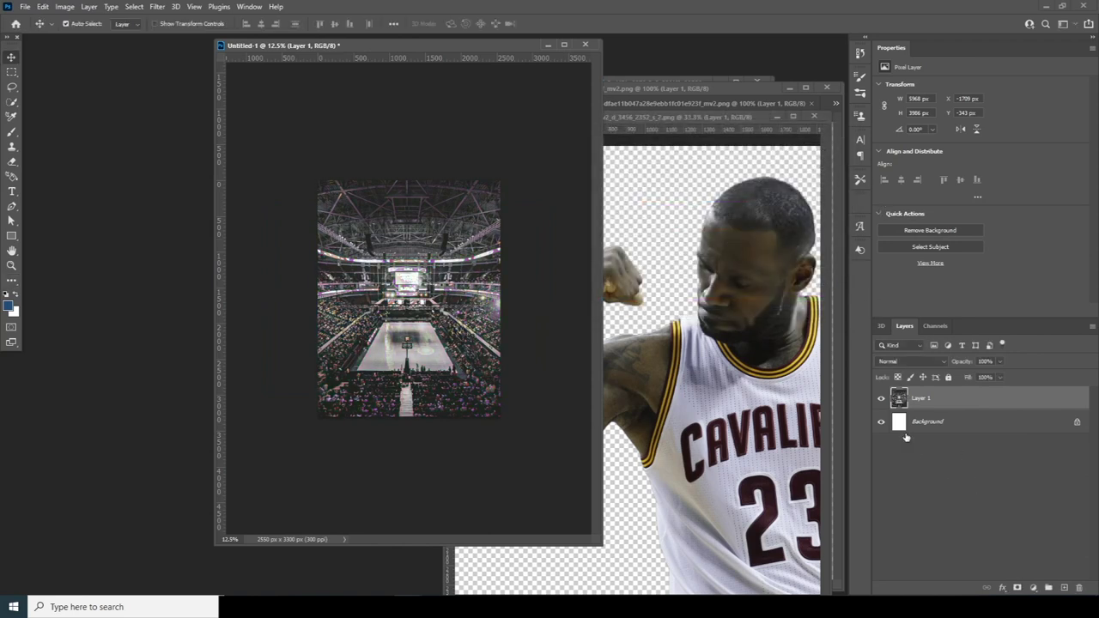
# - Add a dark blue (#193d5e) Solid Color fill layer between the background and the arena layer
pyautogui.click(936, 422)
pyautogui.click(1031, 587)
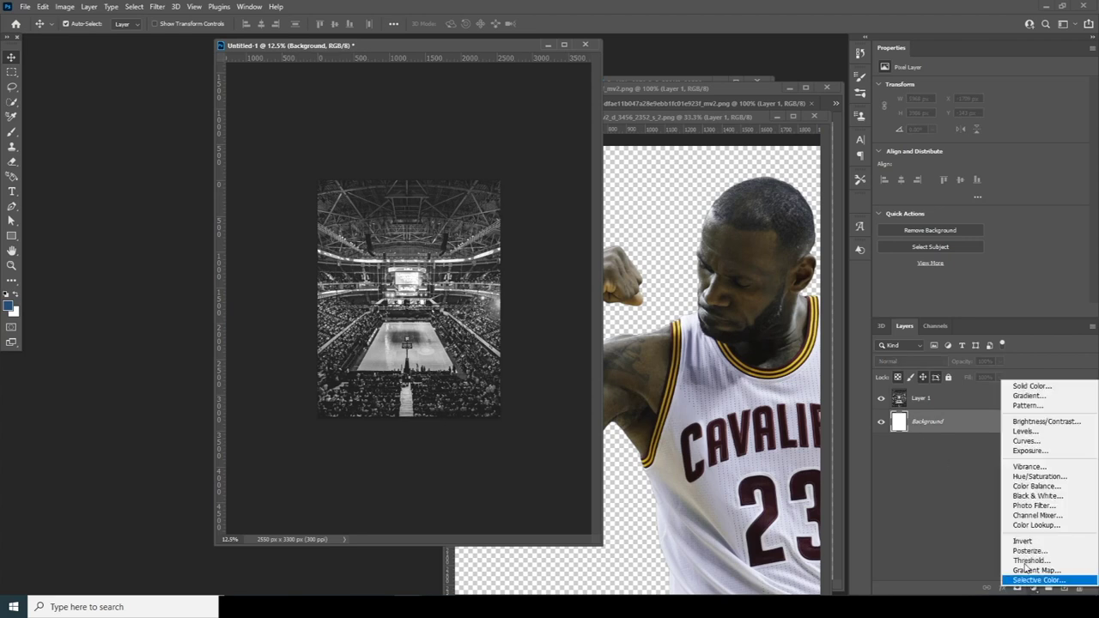
pyautogui.click(1021, 388)
pyautogui.moveTo(699, 273); pyautogui.dragTo(709, 278)
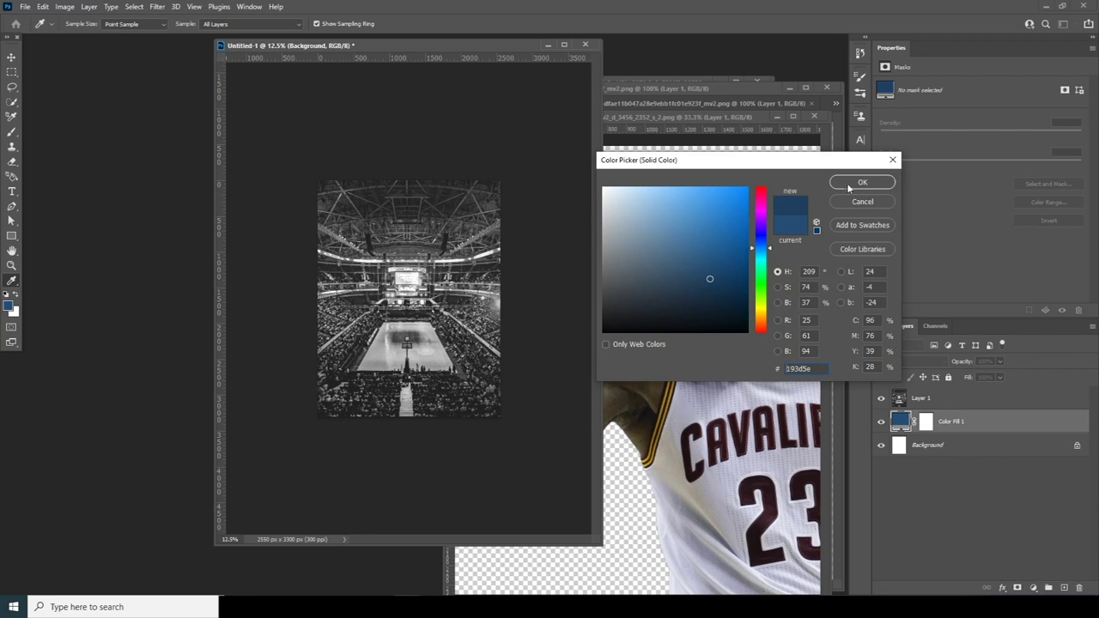
pyautogui.click(862, 182)
# - Lower the arena layer's opacity to 60% to tint it with the blue fill
pyautogui.click(987, 398)
pyautogui.click(1000, 362)
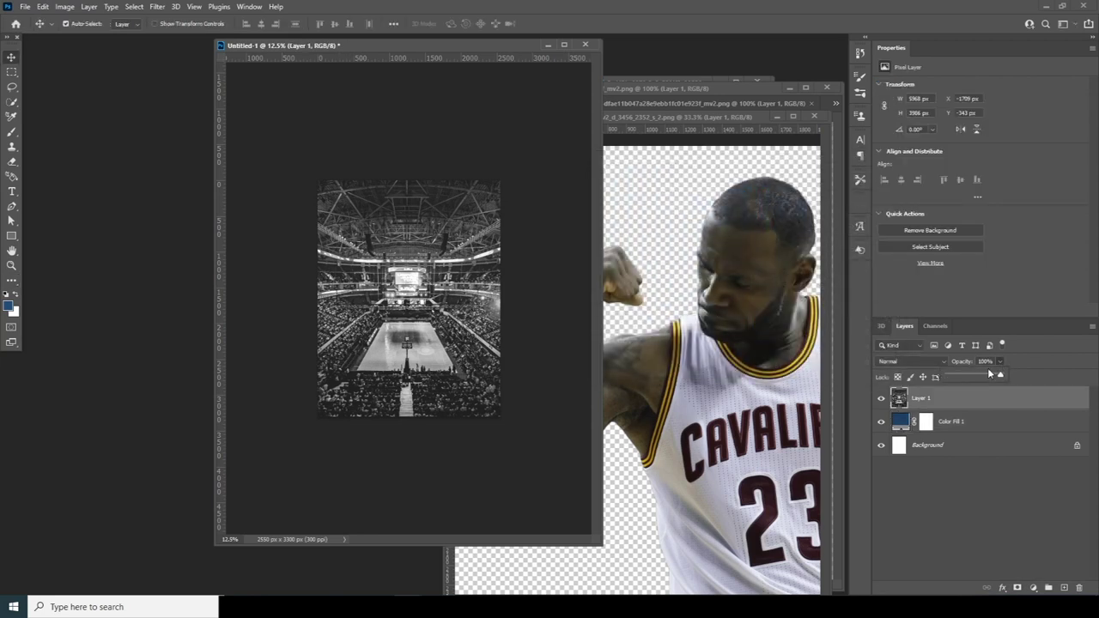
pyautogui.moveTo(978, 377); pyautogui.dragTo(981, 378)
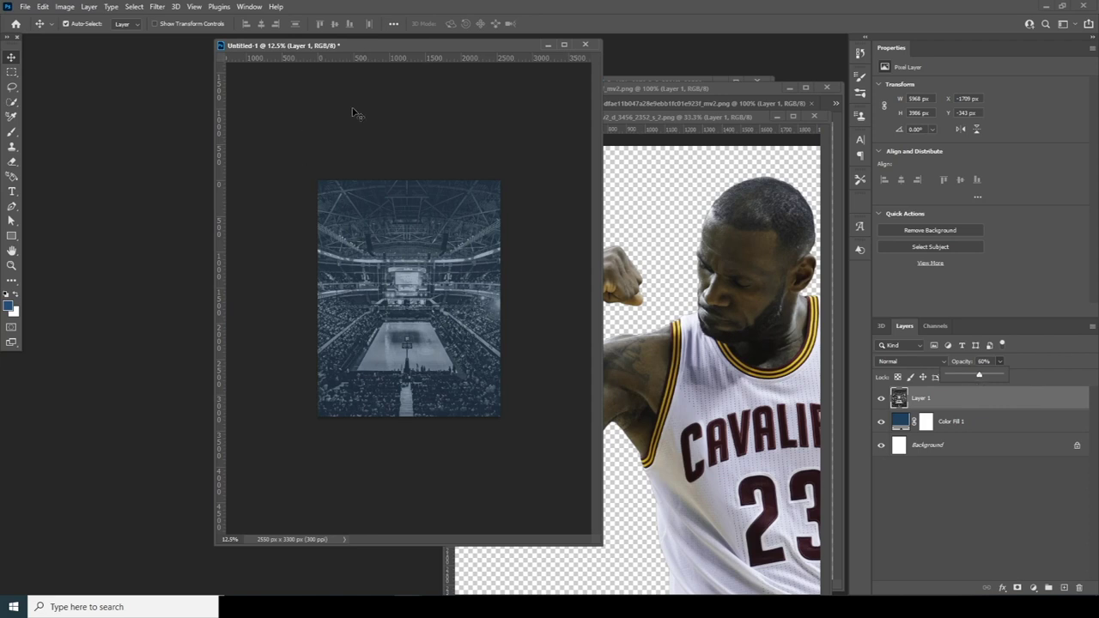
pyautogui.click(375, 144)
# - Copy the cut-out of the player flexing his arm in the Cavaliers jersey into the poster document
pyautogui.hotkey('ctrl', '+')
pyautogui.click(751, 291)
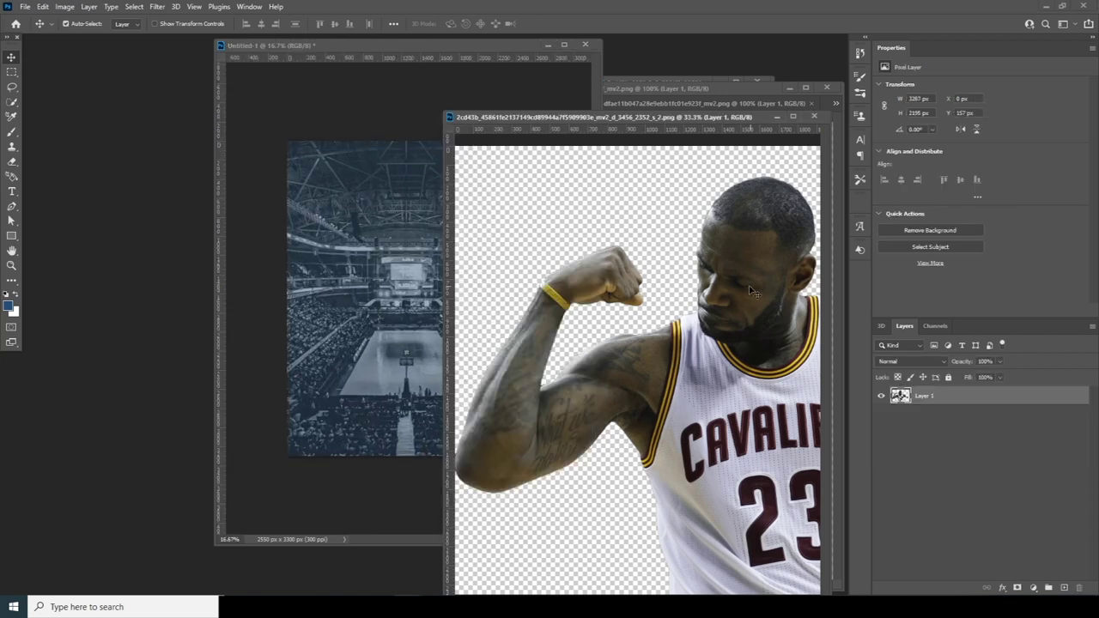
pyautogui.moveTo(742, 280); pyautogui.dragTo(387, 230)
# - Scale down the flexing player until both arms fit on the page, and place him over the court below the page's middle
pyautogui.hotkey('ctrl', 't')
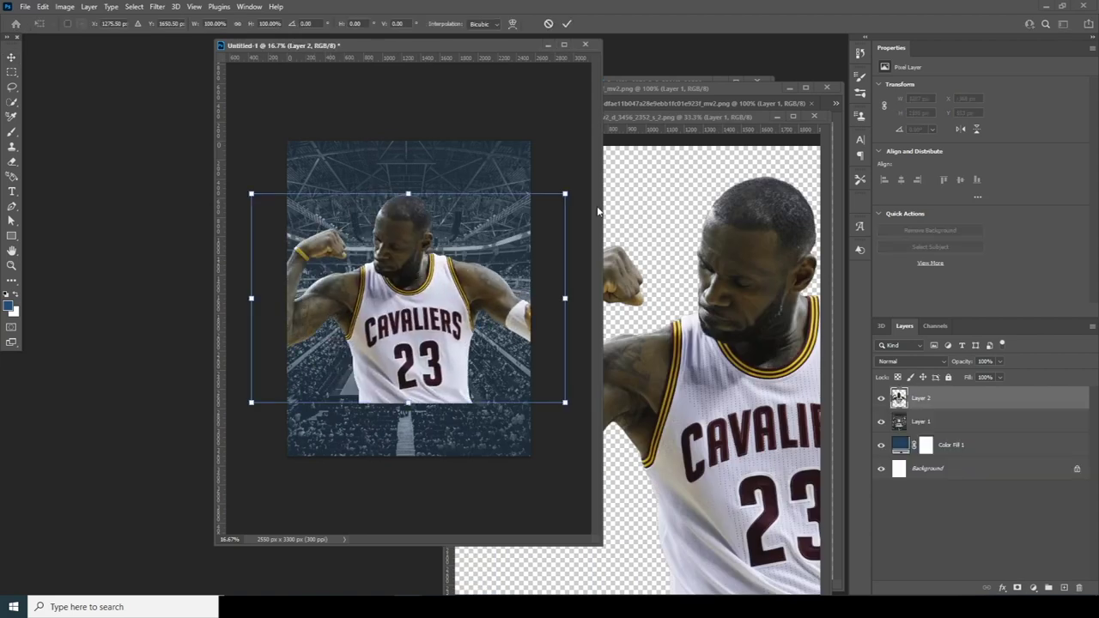
pyautogui.moveTo(565, 194); pyautogui.dragTo(520, 225)
pyautogui.moveTo(388, 333); pyautogui.dragTo(413, 395)
pyautogui.press('Return')
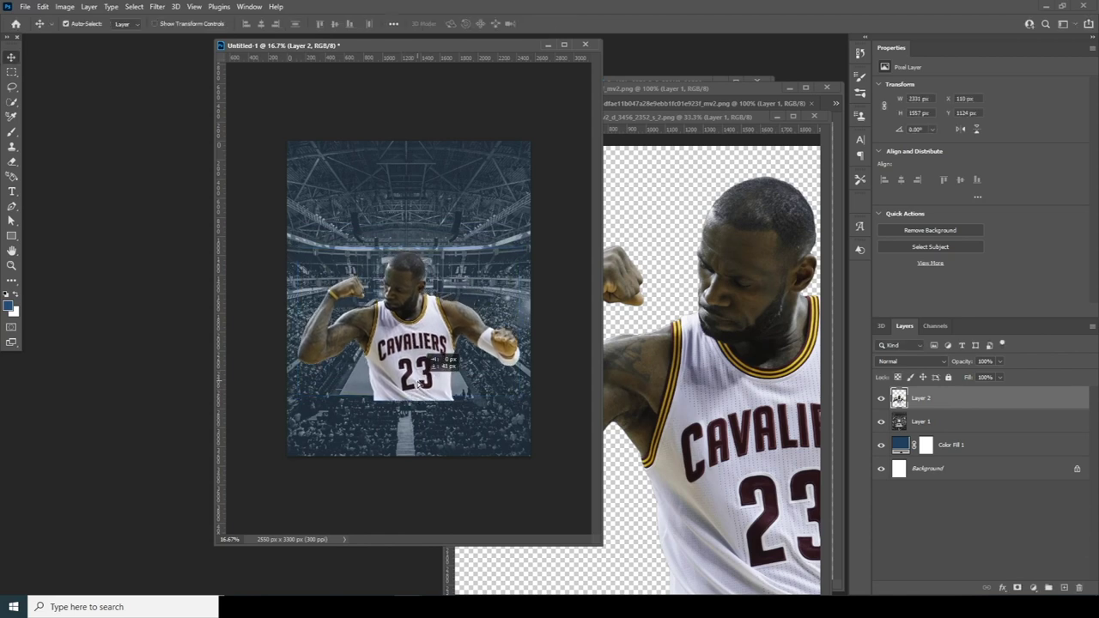
pyautogui.hotkey('ctrl', 't')
pyautogui.moveTo(520, 402); pyautogui.dragTo(424, 383)
pyautogui.press('Return')
# - Minimise the flexing player's source document to clear the workspace
pyautogui.click(721, 120)
pyautogui.moveTo(721, 120); pyautogui.dragTo(561, 157)
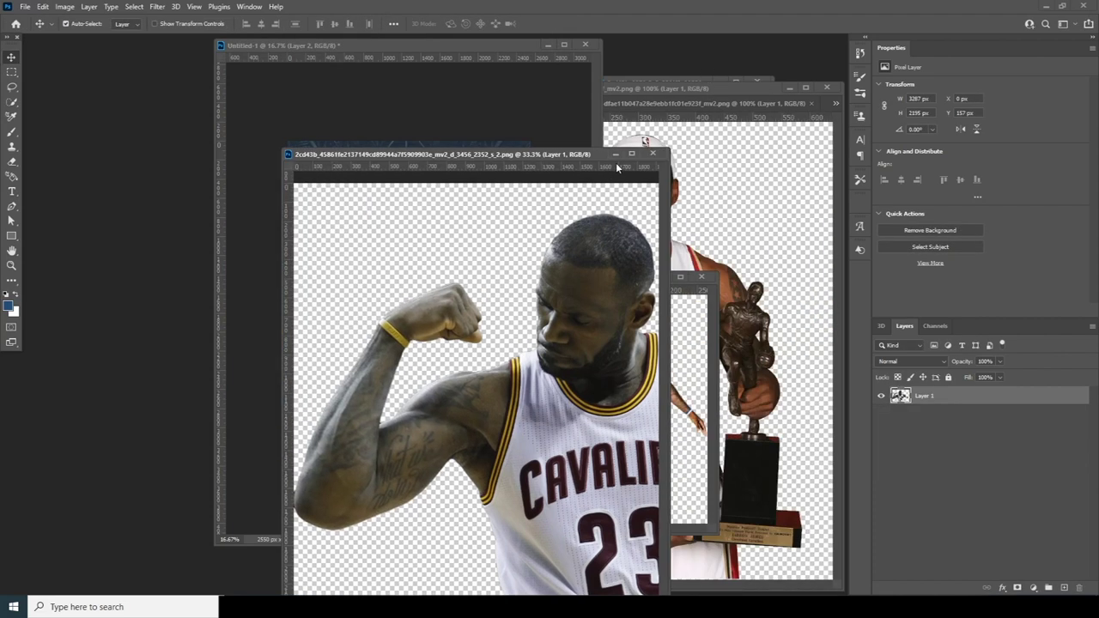
pyautogui.click(616, 155)
# - Copy the navy Cleveland jersey player cut-out into the poster, just above the flexing player's raised fist
pyautogui.click(658, 313)
pyautogui.click(652, 165)
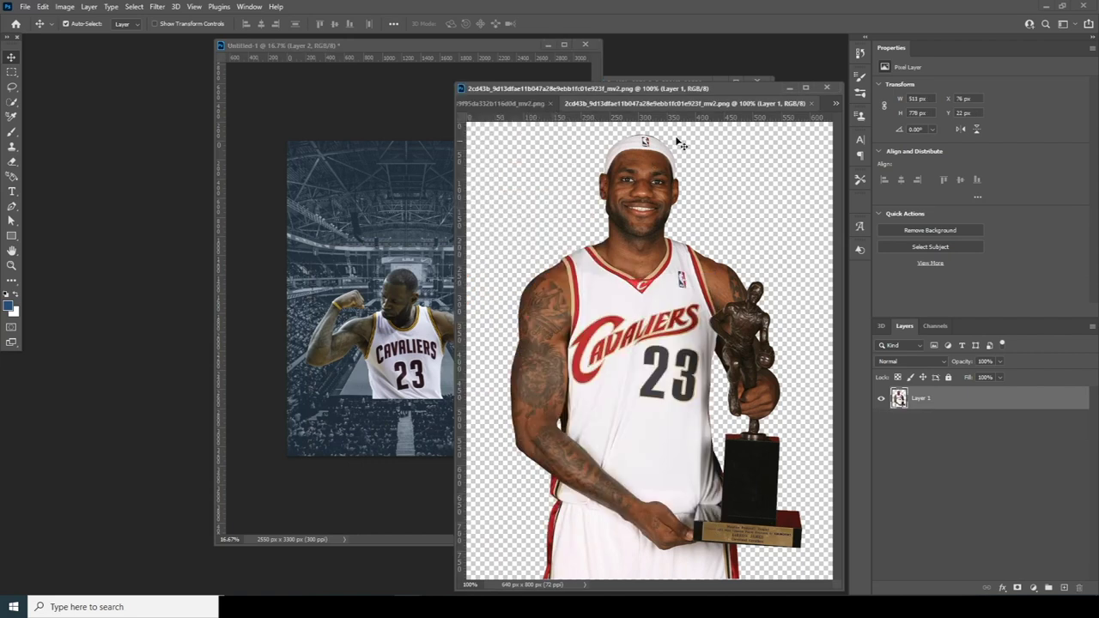
pyautogui.click(529, 104)
pyautogui.moveTo(652, 305); pyautogui.dragTo(386, 263)
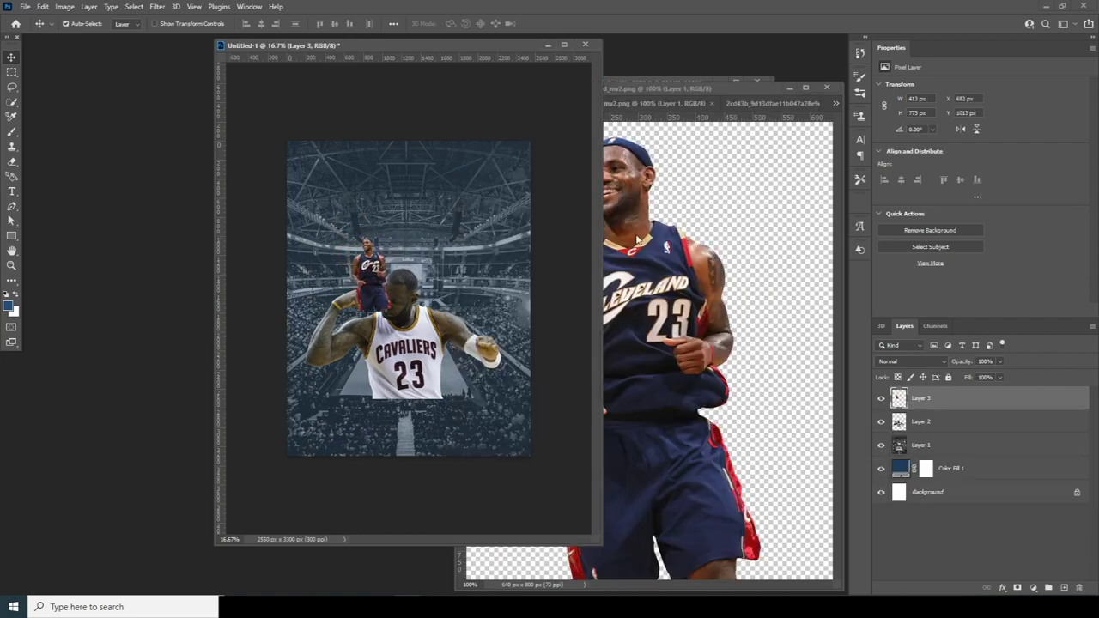
# - Detach the navy-jersey player's source document from its tab group and close it
pyautogui.click(620, 105)
pyautogui.moveTo(698, 105); pyautogui.dragTo(604, 184)
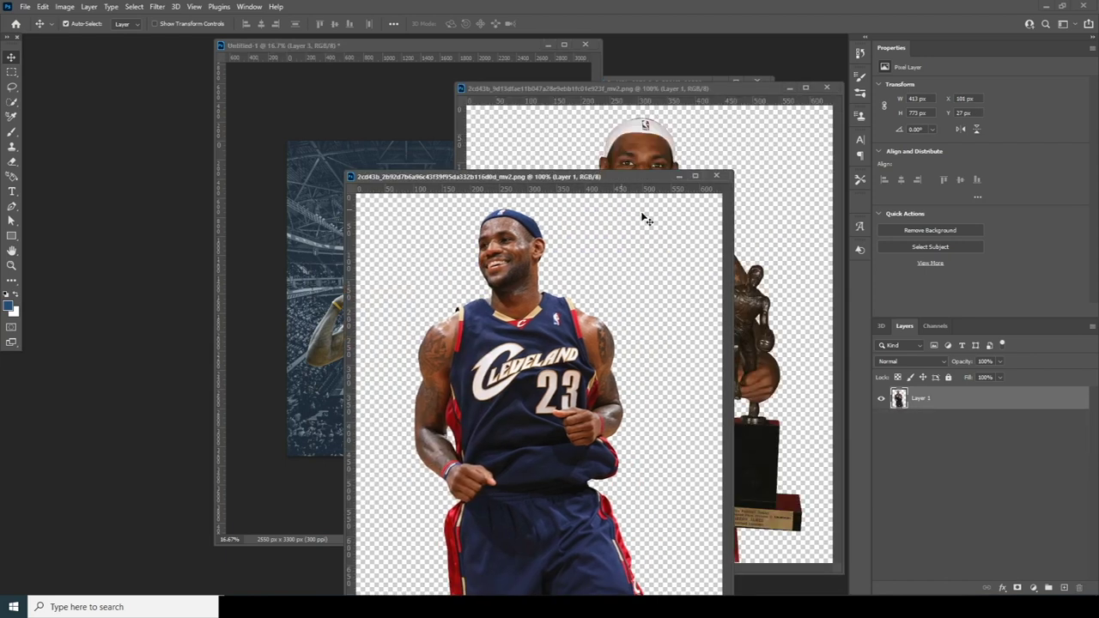
pyautogui.click(717, 179)
# - Move the navy-jersey player's layer behind the flexing player, scale it to about 188% and rotate it about -6.2°
pyautogui.click(369, 279)
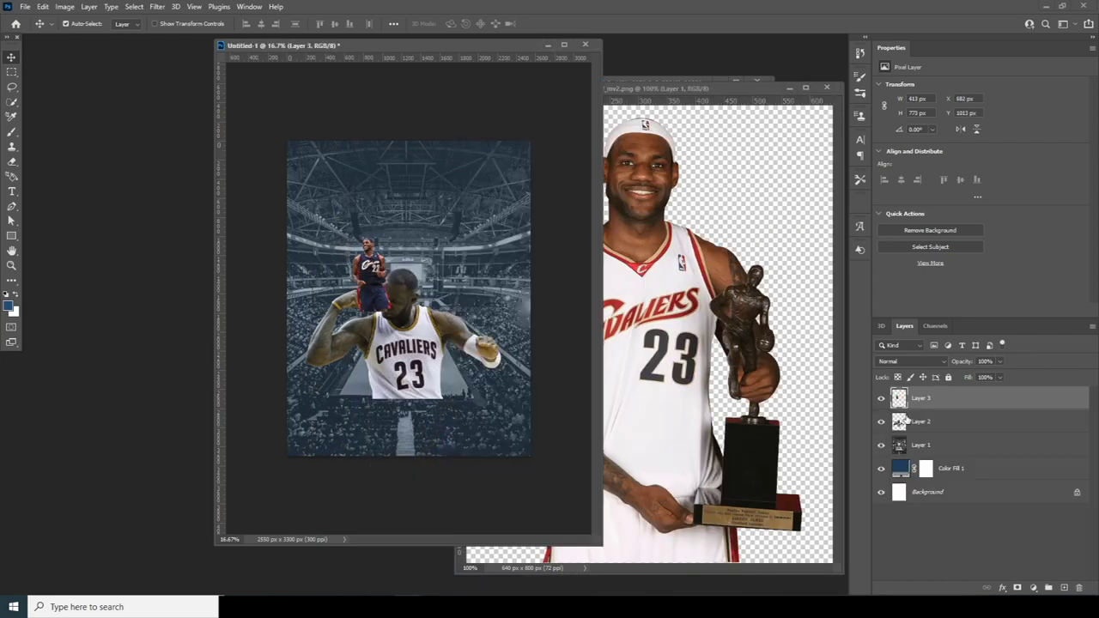
pyautogui.moveTo(899, 400); pyautogui.dragTo(905, 428)
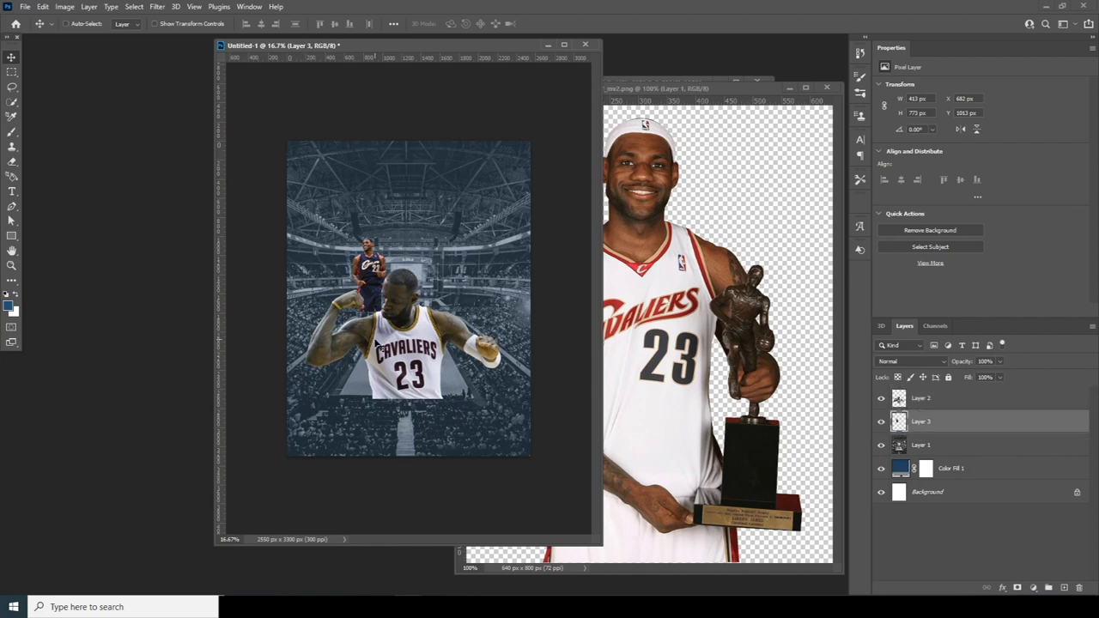
pyautogui.hotkey('ctrl', 't')
pyautogui.moveTo(396, 316)
pyautogui.mouseDown()
pyautogui.moveTo(408, 339)
pyautogui.moveTo(392, 329)
pyautogui.mouseUp()
pyautogui.moveTo(421, 368)
pyautogui.mouseDown()
pyautogui.moveTo(434, 369)
pyautogui.moveTo(385, 358)
pyautogui.moveTo(431, 371)
pyautogui.mouseUp()
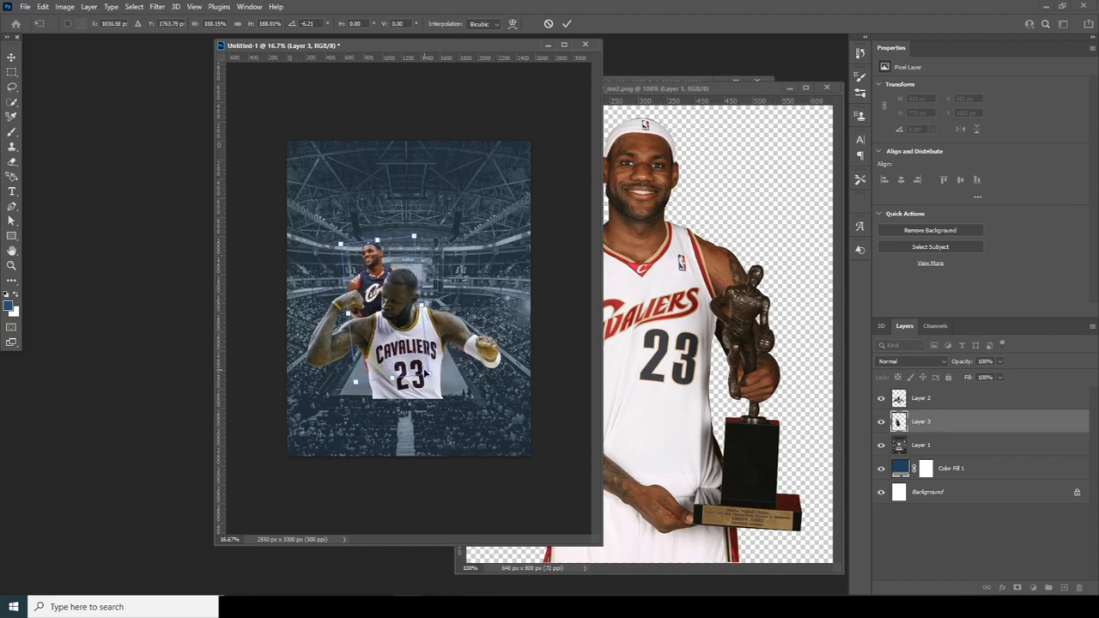
pyautogui.press('Return')
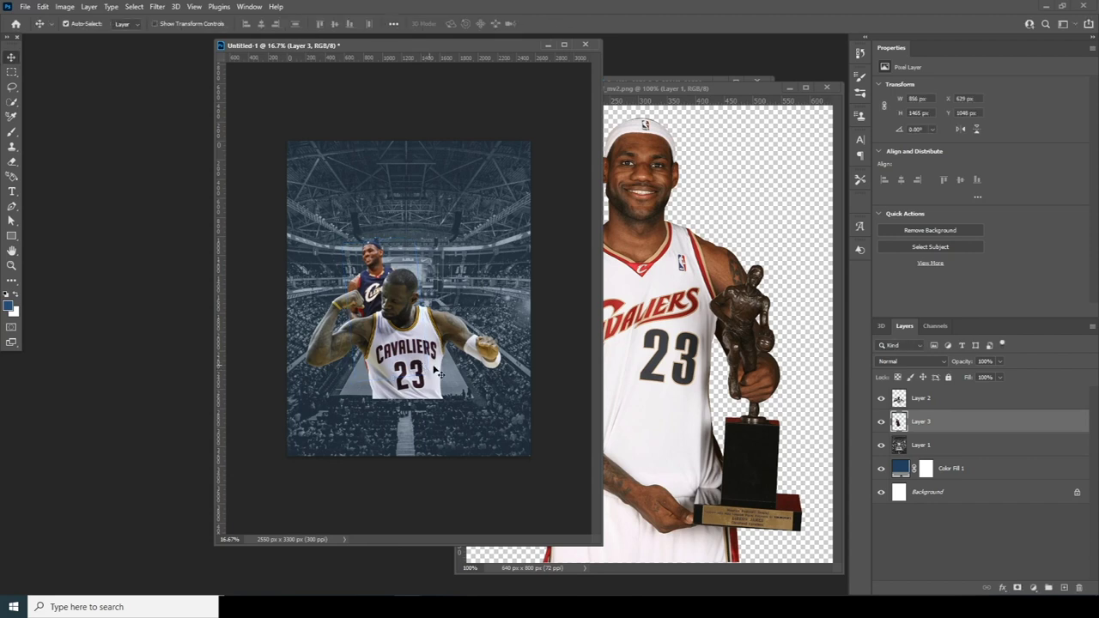
# - Copy the player holding the trophy into the poster and move his layer beneath the navy-jersey player's layer
pyautogui.click(738, 338)
pyautogui.moveTo(666, 328); pyautogui.dragTo(397, 236)
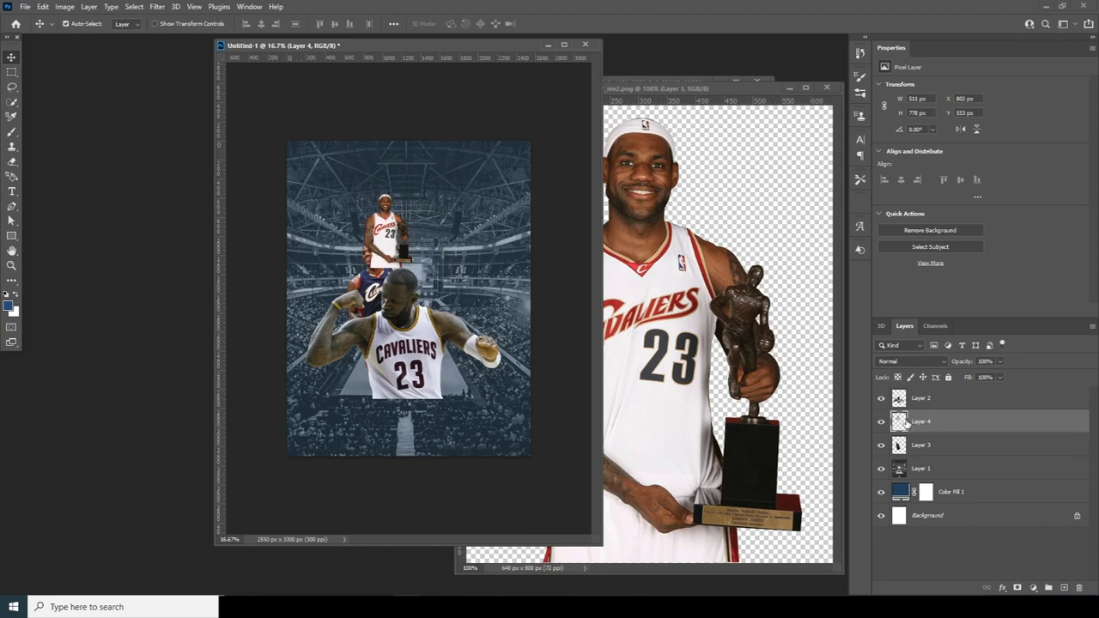
pyautogui.moveTo(900, 435); pyautogui.dragTo(905, 455)
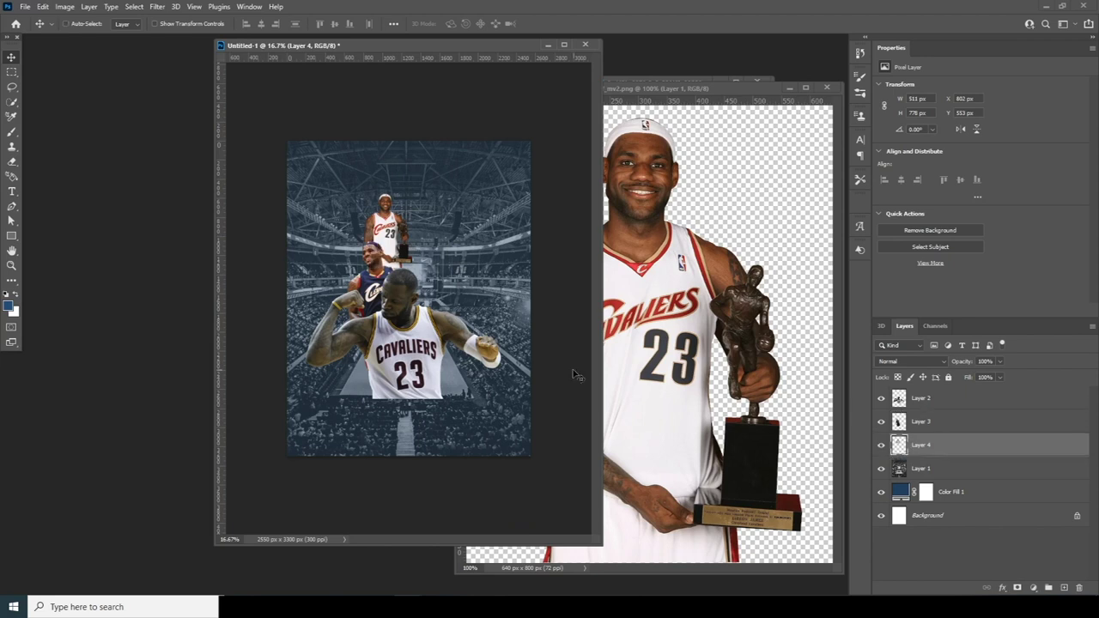
# - Scale the trophy player to about 384% and centre him horizontally, with his shorts reaching the page's lower edge
pyautogui.hotkey('ctrl', 't')
pyautogui.moveTo(413, 267); pyautogui.dragTo(511, 420)
pyautogui.moveTo(451, 337); pyautogui.dragTo(460, 387)
pyautogui.moveTo(512, 459); pyautogui.dragTo(504, 443)
pyautogui.moveTo(444, 387); pyautogui.dragTo(444, 400)
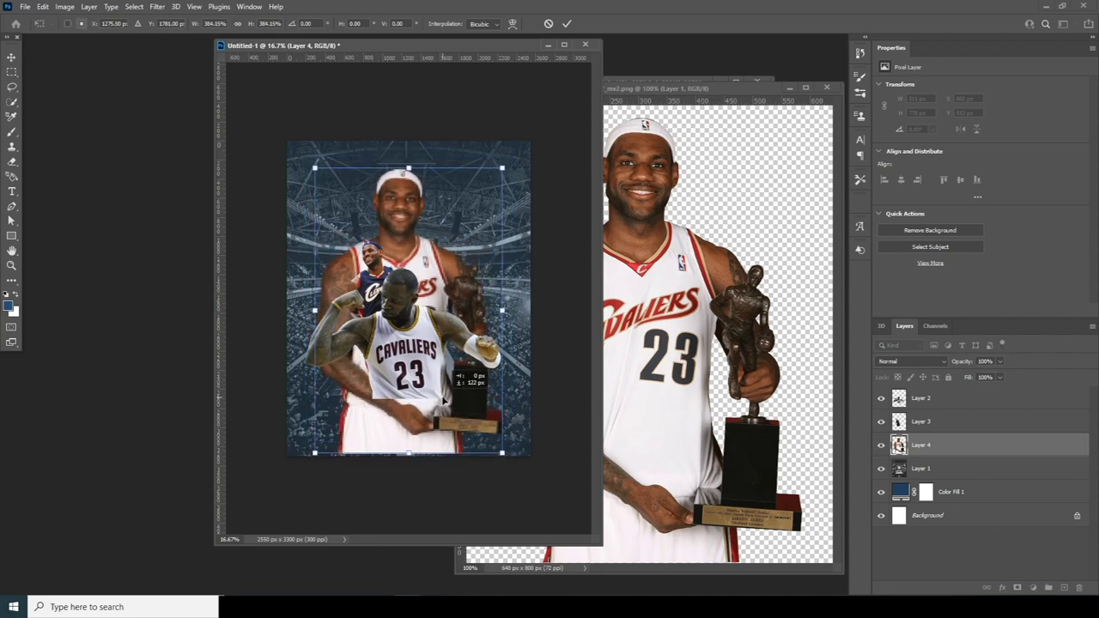
pyautogui.press('Return')
# - Select the flexing and navy-jersey player layers and move both straight down about 311 px
pyautogui.click(903, 422)
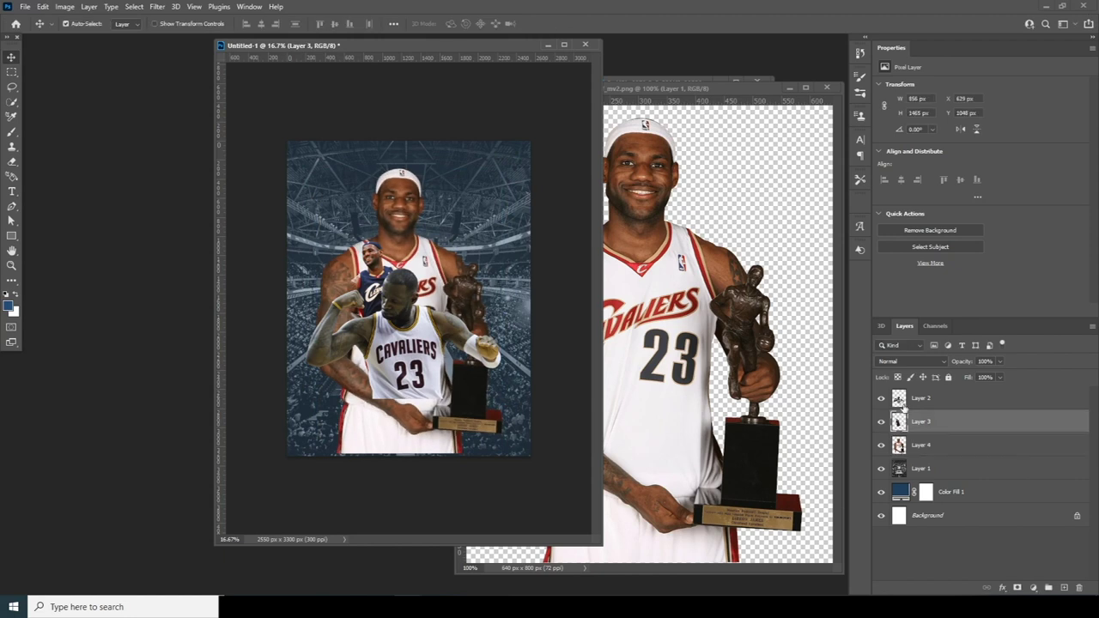
pyautogui.keyDown('shift'); pyautogui.click(903, 398); pyautogui.keyUp('shift')
pyautogui.hotkey('ctrl', 't')
pyautogui.moveTo(416, 349); pyautogui.dragTo(417, 381)
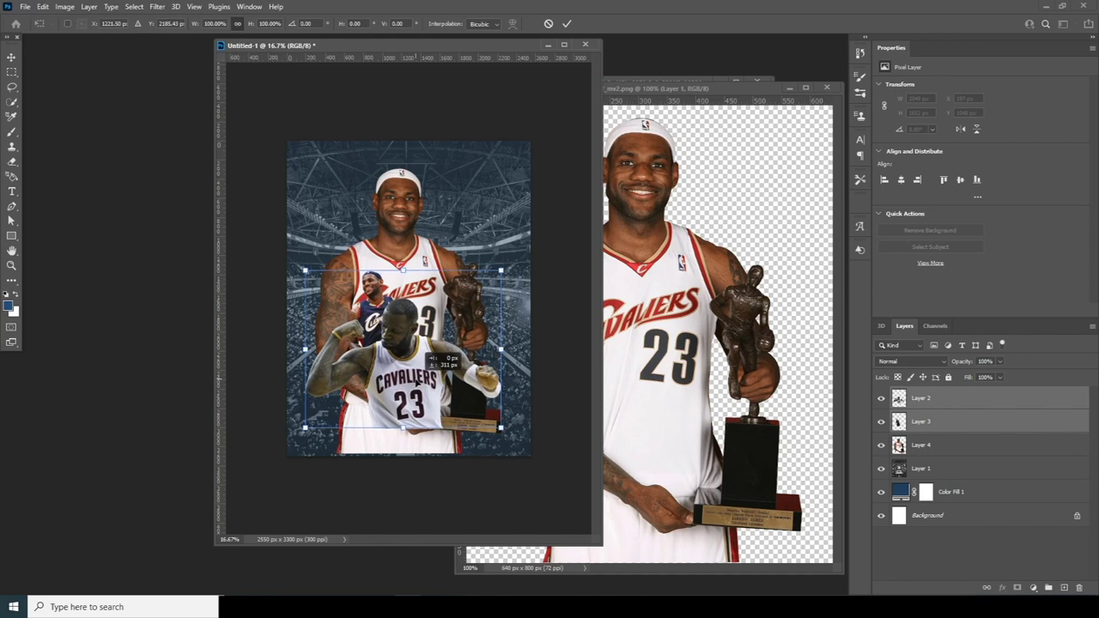
pyautogui.press('Return')
# - Minimise the trophy player's source document, and copy the clapping player into the poster on a layer directly above the trophy player
pyautogui.click(779, 97)
pyautogui.click(789, 88)
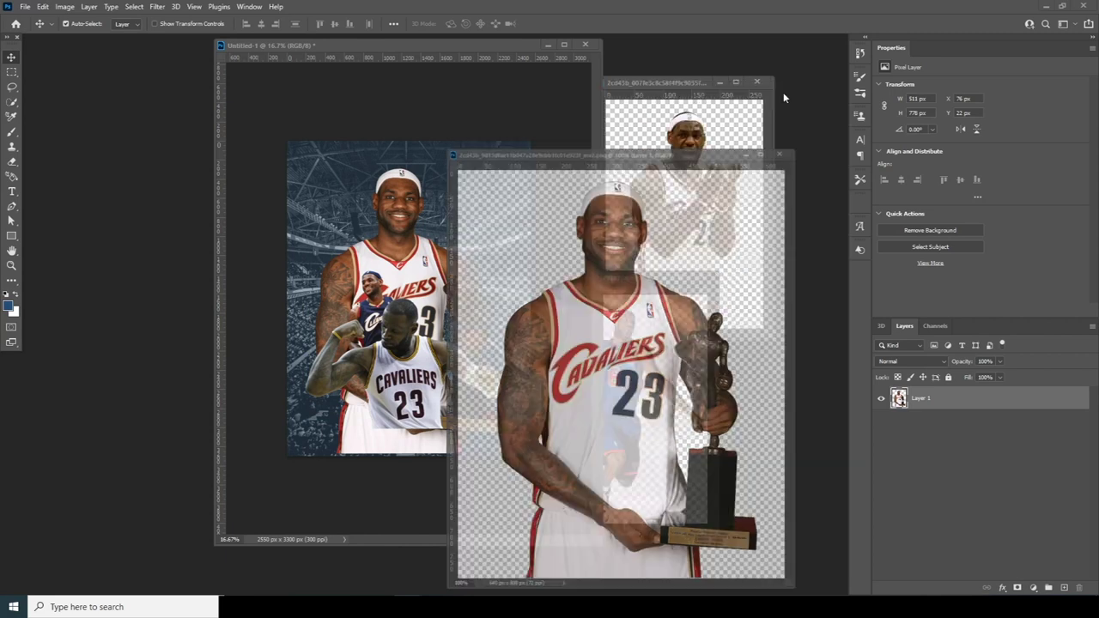
pyautogui.click(661, 362)
pyautogui.moveTo(680, 230); pyautogui.dragTo(444, 300)
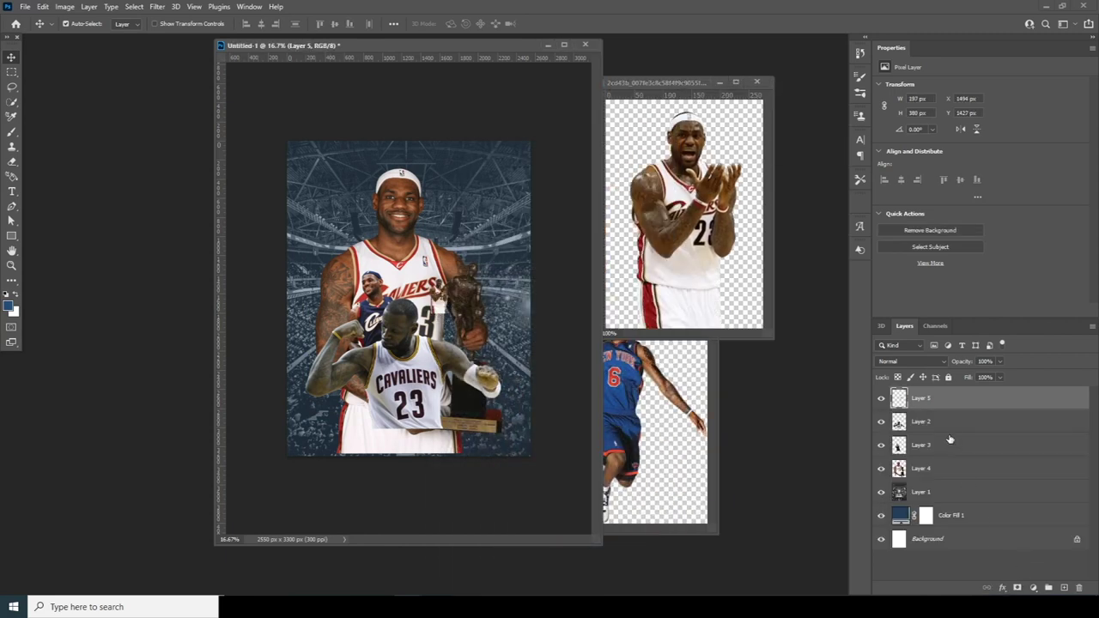
pyautogui.moveTo(908, 403); pyautogui.dragTo(912, 459)
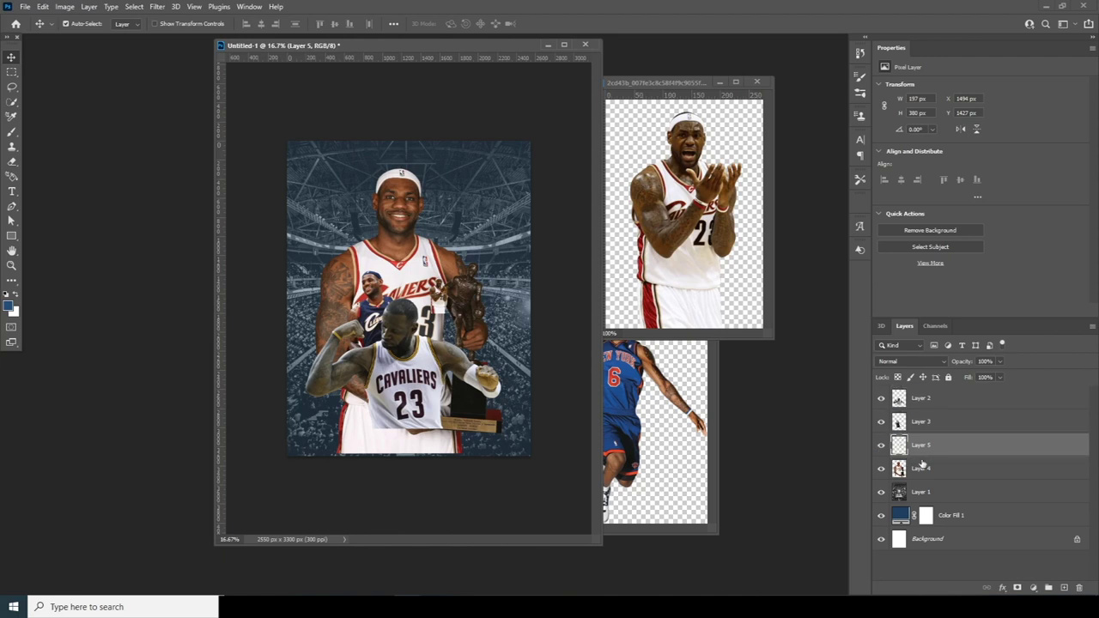
# - Scale the clapping player to about 410% on the trophy player's chest and raise his layer above the navy-jersey player's layer
pyautogui.hotkey('ctrl', 't')
pyautogui.moveTo(447, 314); pyautogui.dragTo(426, 356)
pyautogui.moveTo(459, 390); pyautogui.dragTo(462, 392)
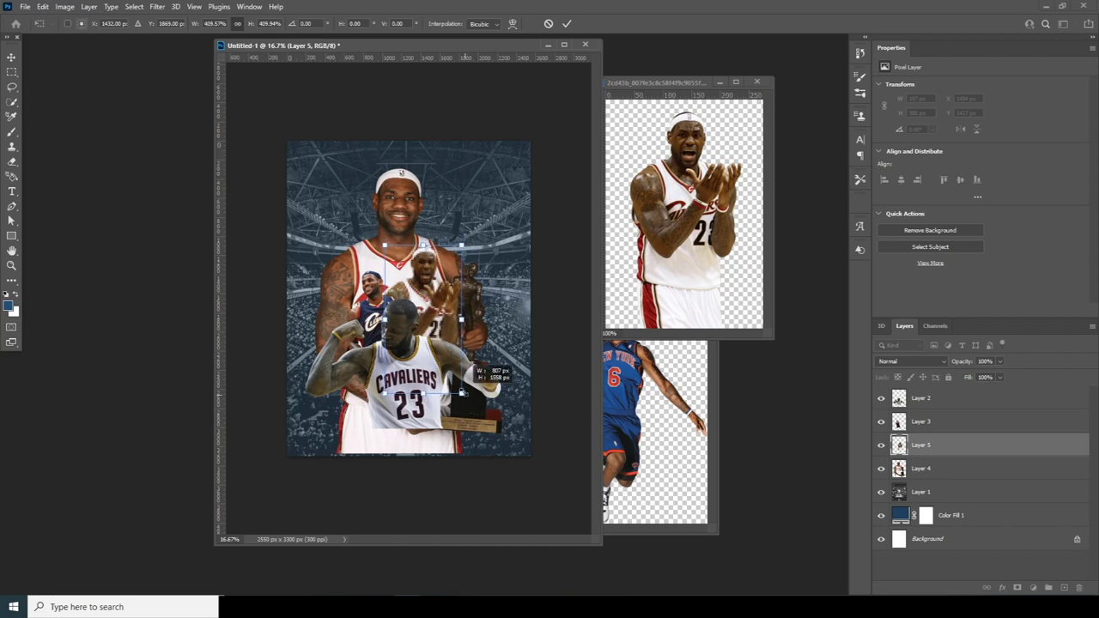
pyautogui.press('Return')
pyautogui.moveTo(901, 443); pyautogui.dragTo(910, 416)
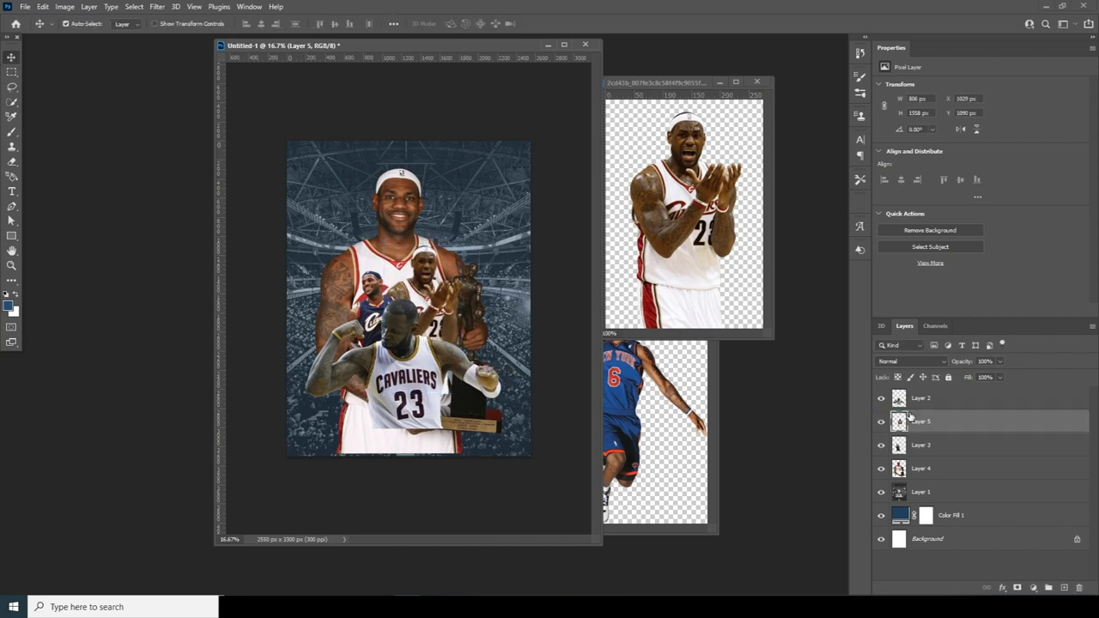
pyautogui.moveTo(436, 309); pyautogui.dragTo(450, 316)
# - Scale the smiling navy-jersey player to about 114% and reposition him on the trophy player's chest beside the clapping player
pyautogui.click(908, 447)
pyautogui.hotkey('ctrl', 't')
pyautogui.moveTo(381, 379); pyautogui.dragTo(374, 379)
pyautogui.moveTo(422, 415)
pyautogui.mouseDown()
pyautogui.moveTo(454, 436)
pyautogui.moveTo(406, 394)
pyautogui.moveTo(408, 380)
pyautogui.moveTo(434, 401)
pyautogui.mouseUp()
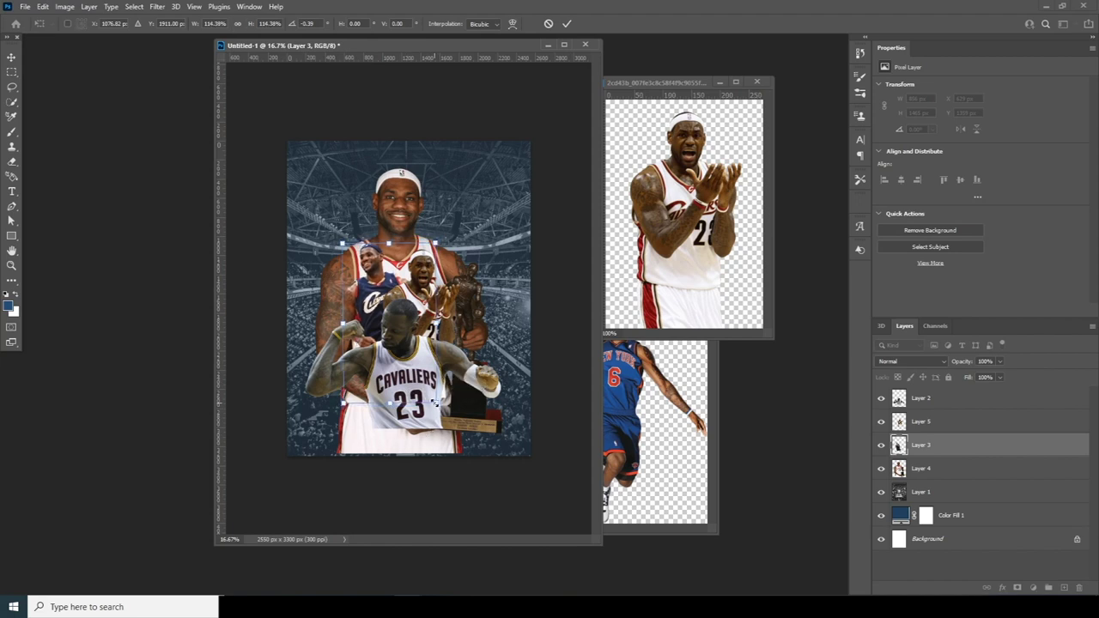
pyautogui.press('Return')
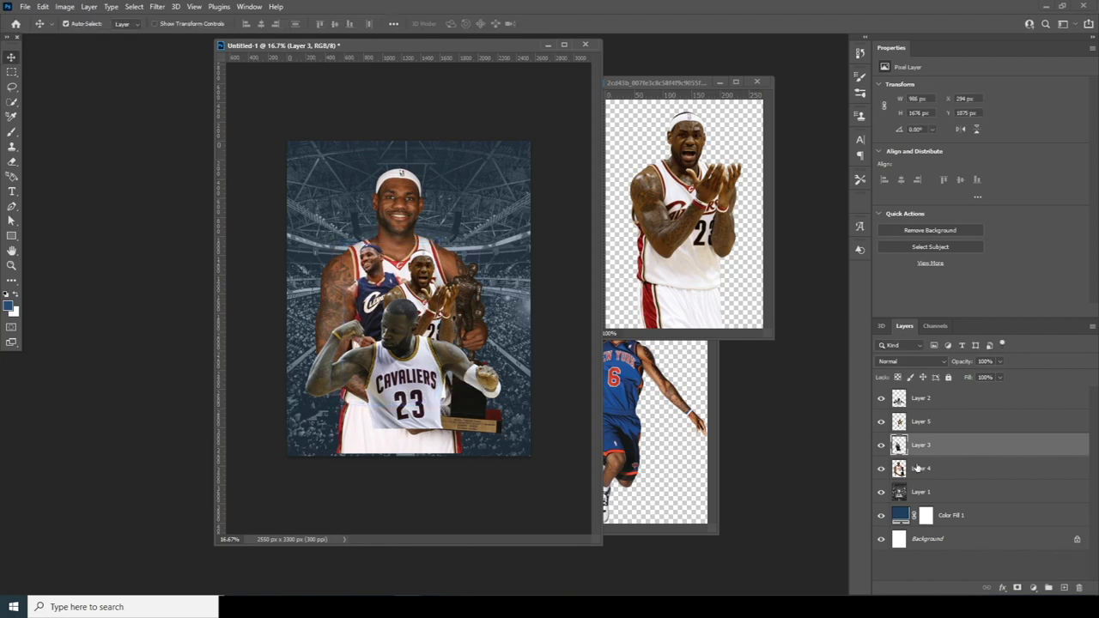
# - Select all four player layers and move them together down until the trophy player's shorts reach the page's lower edge
pyautogui.click(915, 468)
pyautogui.keyDown('shift'); pyautogui.click(920, 399); pyautogui.keyUp('shift')
pyautogui.moveTo(440, 284); pyautogui.dragTo(428, 306)
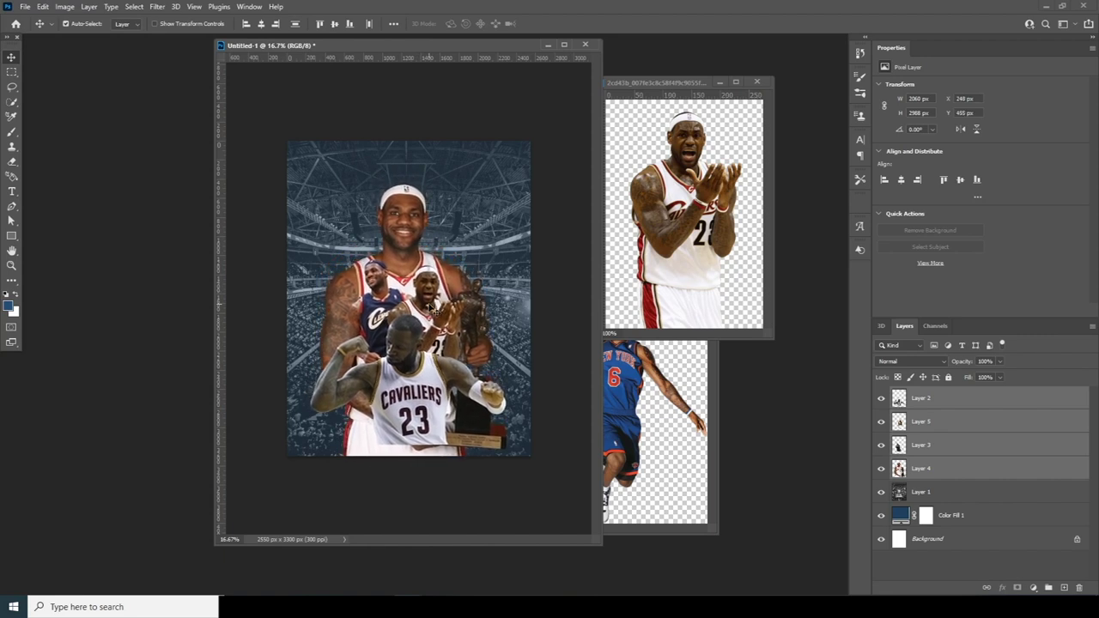
# - Copy the blue-jersey New York player into the poster and place his layer directly beneath the trophy player's layer
pyautogui.click(645, 401)
pyautogui.moveTo(641, 413); pyautogui.dragTo(434, 208)
pyautogui.moveTo(907, 410); pyautogui.dragTo(921, 512)
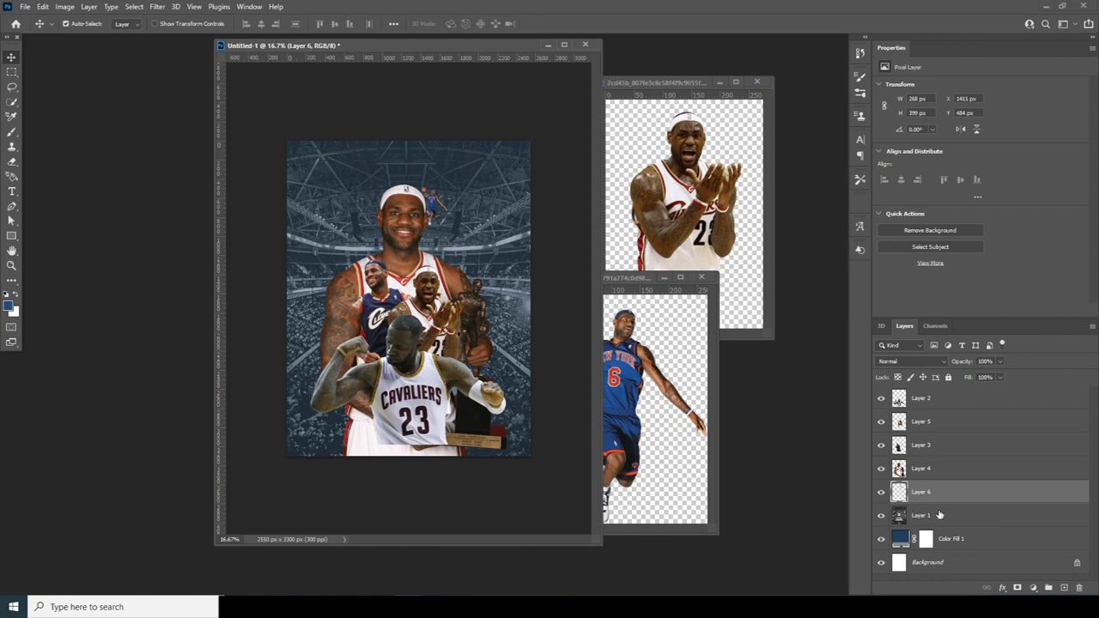
# - Scale the New York player to about 672% so he rises behind the trophy player's head, and shift him 20 px right
pyautogui.hotkey('ctrl', 't')
pyautogui.moveTo(450, 225); pyautogui.dragTo(537, 315)
pyautogui.moveTo(476, 274); pyautogui.dragTo(456, 317)
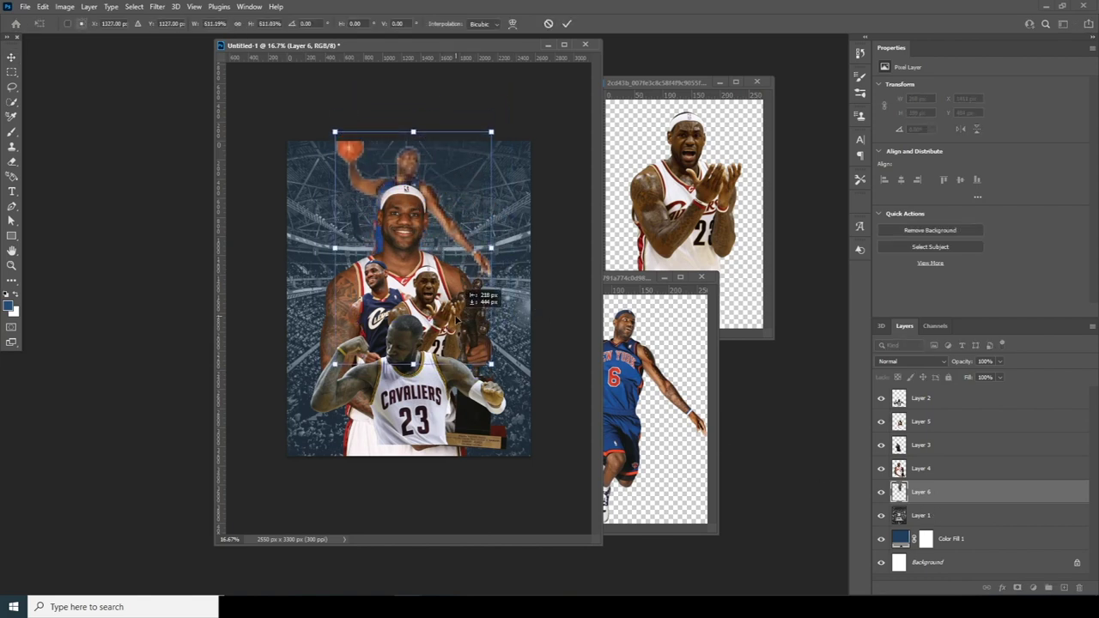
pyautogui.moveTo(491, 365)
pyautogui.mouseDown()
pyautogui.moveTo(505, 377)
pyautogui.moveTo(472, 368)
pyautogui.mouseUp()
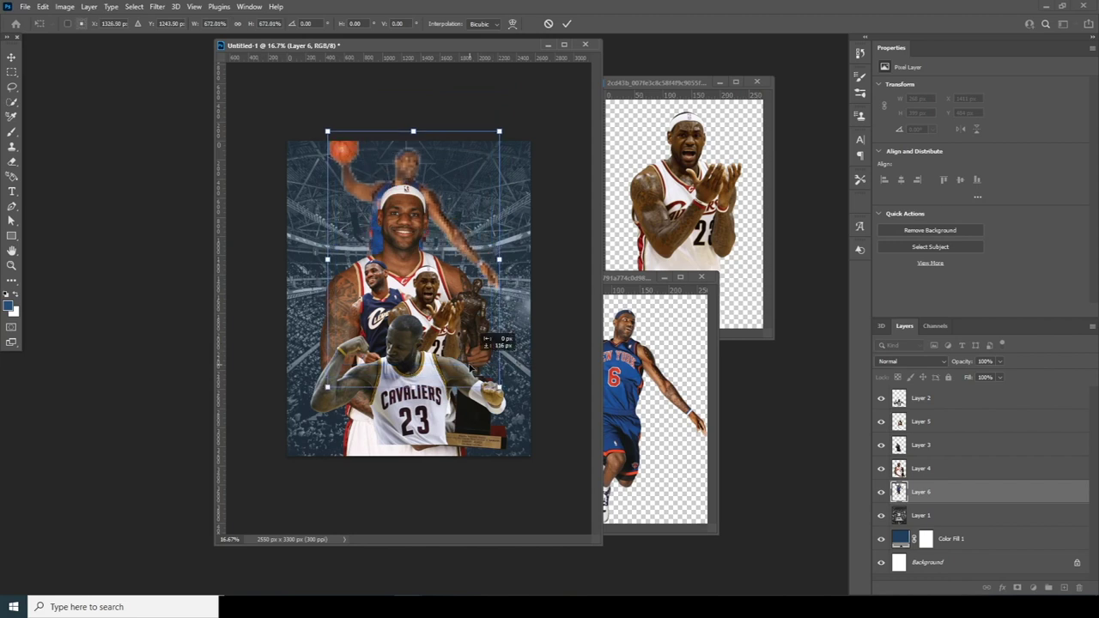
pyautogui.press('Return')
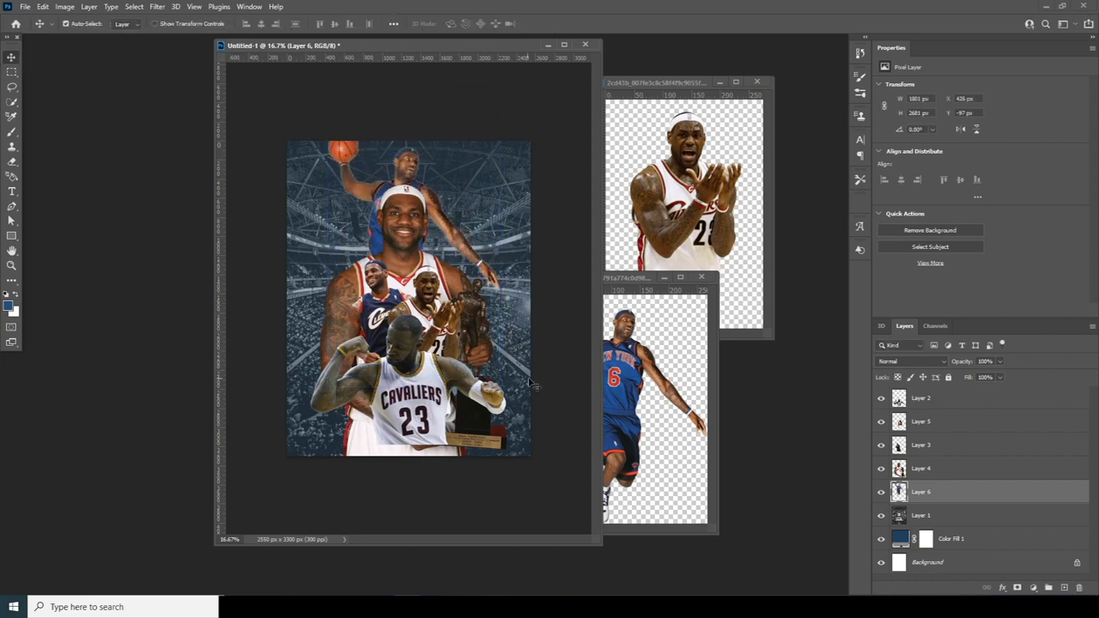
pyautogui.hotkey('shift', 'Right')
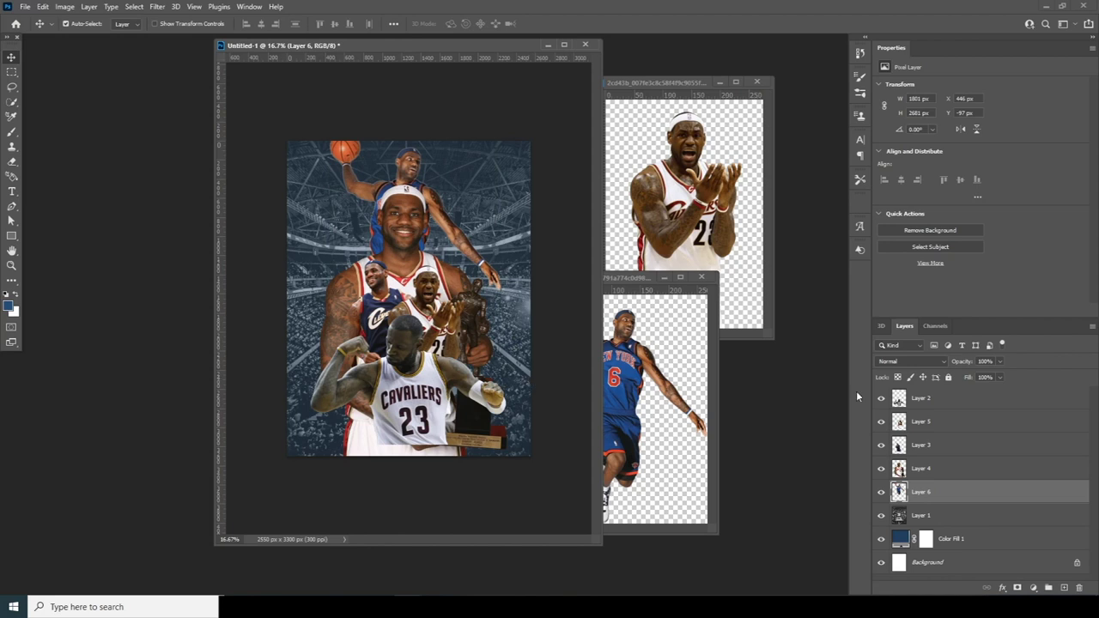
# - Scale the trophy player down slightly and recentre him between the New York player and the smaller players
pyautogui.hotkey('alt', ']')
pyautogui.hotkey('ctrl', 't')
pyautogui.moveTo(507, 183); pyautogui.dragTo(498, 197)
pyautogui.moveTo(409, 271); pyautogui.dragTo(412, 265)
pyautogui.press('Return')
# - Select the New York player's layer and nudge it down 15 px
pyautogui.click(907, 495)
pyautogui.press('Down')
pyautogui.press('Down')
pyautogui.press('Down')
pyautogui.press('Down')
pyautogui.press('Down')
pyautogui.press('Down')
pyautogui.press('Down')
pyautogui.press('Down')
pyautogui.press('Down')
pyautogui.press('Down')
pyautogui.press('Down')
pyautogui.press('Down')
pyautogui.press('Down')
pyautogui.press('Down')
pyautogui.press('Down')
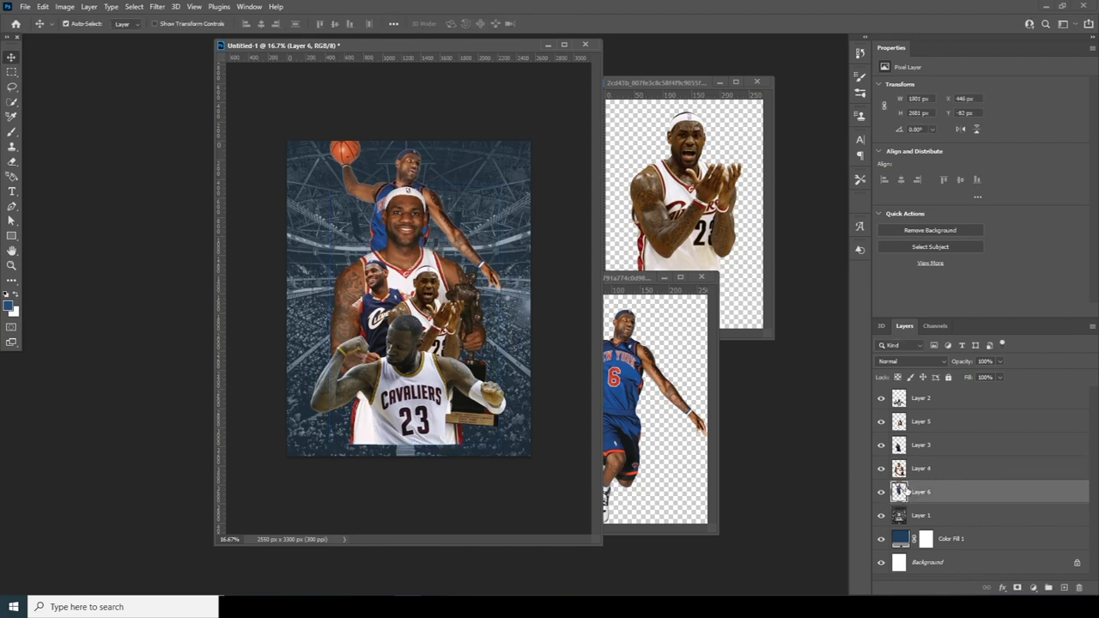
# - Copy the ball-shooting player beneath the trophy player's layer, scale him to about 263% and rotate him about -15° behind that player's shoulder
pyautogui.moveTo(609, 321); pyautogui.dragTo(483, 290)
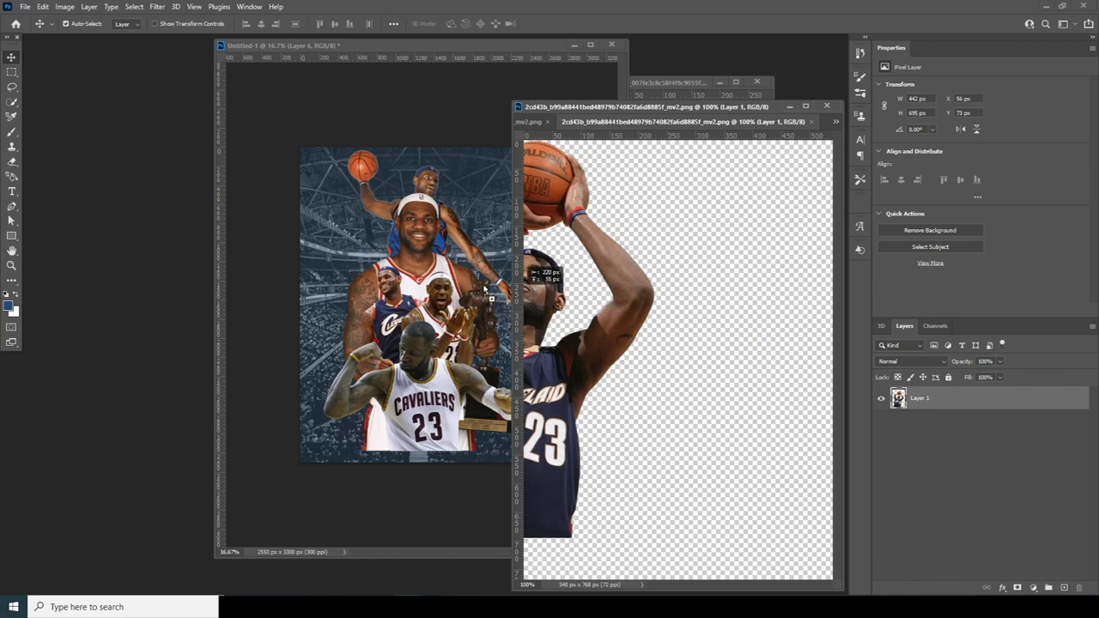
pyautogui.moveTo(391, 257); pyautogui.dragTo(393, 258)
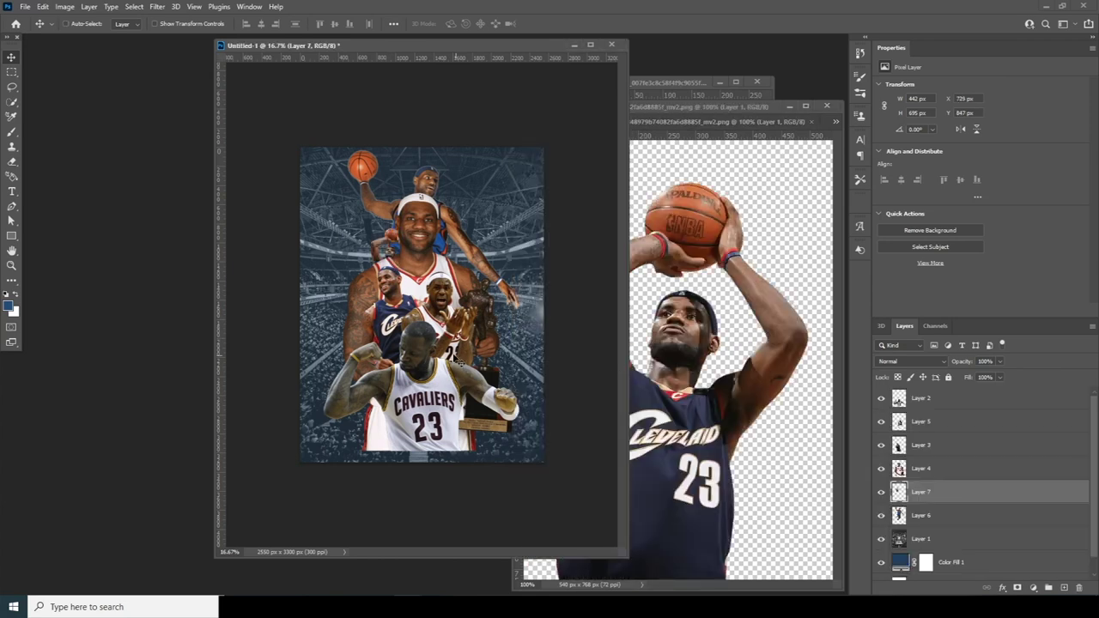
pyautogui.hotkey('ctrl', 't')
pyautogui.moveTo(412, 299)
pyautogui.mouseDown()
pyautogui.moveTo(428, 326)
pyautogui.moveTo(408, 288)
pyautogui.mouseUp()
pyautogui.moveTo(436, 340); pyautogui.dragTo(451, 332)
pyautogui.moveTo(384, 285); pyautogui.dragTo(383, 263)
pyautogui.moveTo(444, 339); pyautogui.dragTo(404, 336)
pyautogui.moveTo(383, 268)
pyautogui.mouseDown()
pyautogui.moveTo(378, 301)
pyautogui.moveTo(384, 259)
pyautogui.mouseUp()
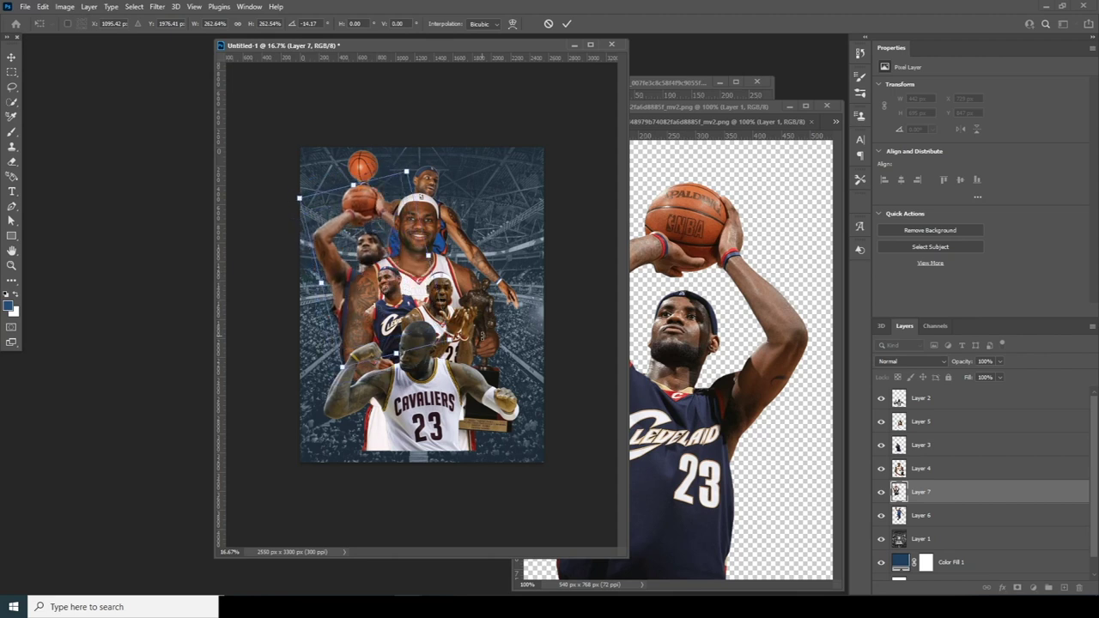
pyautogui.moveTo(484, 335); pyautogui.dragTo(501, 312)
pyautogui.moveTo(415, 313); pyautogui.dragTo(427, 289)
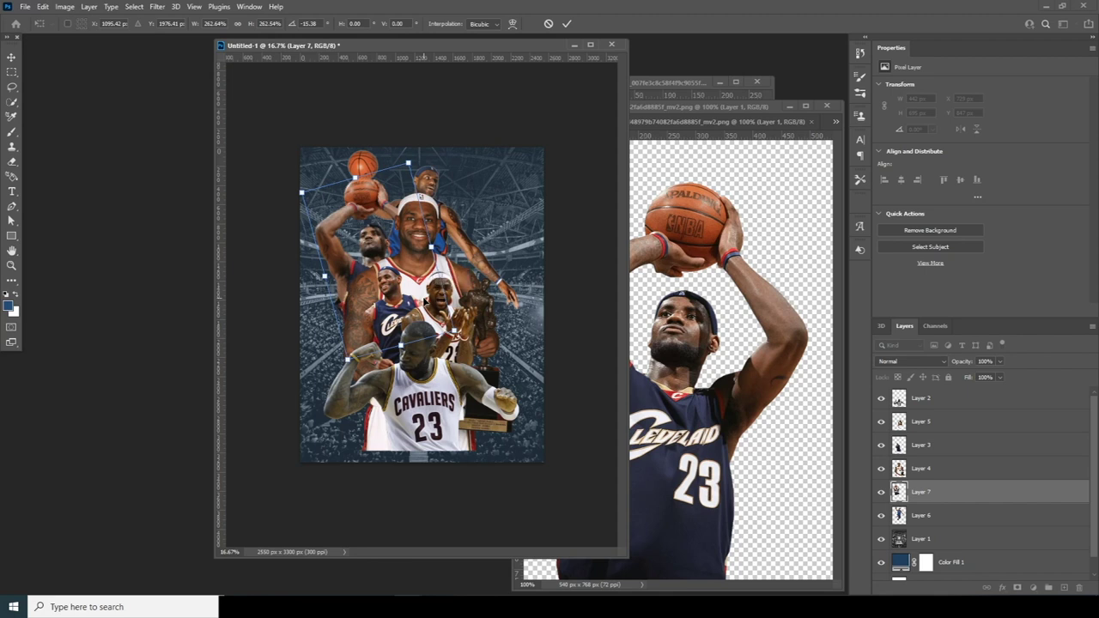
pyautogui.press('Return')
# - Scale the New York player down and move him to the side of the trophy player opposite the ball-shooting player
pyautogui.click(897, 517)
pyautogui.hotkey('ctrl', 't')
pyautogui.moveTo(468, 223); pyautogui.dragTo(493, 229)
pyautogui.moveTo(545, 157); pyautogui.dragTo(520, 193)
pyautogui.moveTo(461, 258); pyautogui.dragTo(527, 282)
pyautogui.press('Return')
# - Enlarge the trophy player and raise him slightly, and move the ball-shooting player up towards the page's upper edge
pyautogui.click(455, 259)
pyautogui.hotkey('ctrl', 't')
pyautogui.moveTo(512, 192); pyautogui.dragTo(520, 181)
pyautogui.moveTo(455, 259); pyautogui.dragTo(466, 243)
pyautogui.press('Return')
pyautogui.moveTo(363, 230); pyautogui.dragTo(365, 212)
# - Scale the New York player to about 108%, rotate him about 3.9° and fit him beside the trophy player's shoulder within the page edge
pyautogui.click(491, 254)
pyautogui.hotkey('ctrl', 't')
pyautogui.moveTo(491, 273); pyautogui.dragTo(515, 230)
pyautogui.moveTo(536, 340); pyautogui.dragTo(550, 362)
pyautogui.moveTo(523, 322); pyautogui.dragTo(523, 341)
pyautogui.moveTo(559, 379); pyautogui.dragTo(554, 384)
pyautogui.moveTo(516, 290); pyautogui.dragTo(496, 272)
pyautogui.moveTo(528, 366); pyautogui.dragTo(539, 386)
pyautogui.moveTo(508, 370); pyautogui.dragTo(513, 335)
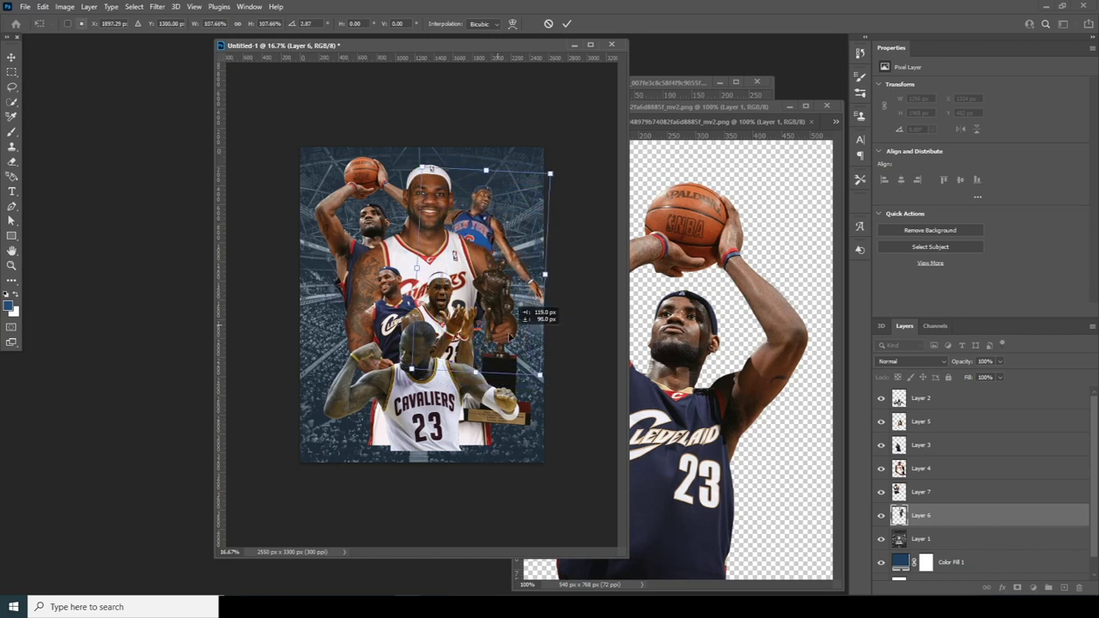
pyautogui.press('Return')
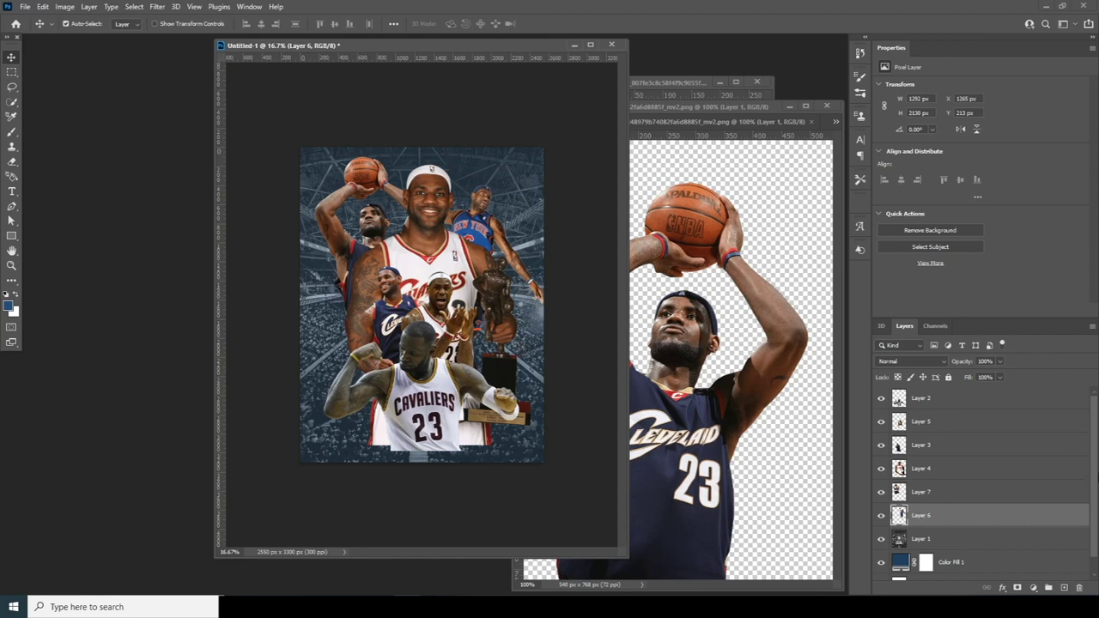
# - Add a layer mask to the trophy player's layer and choose the Powder Explosion001 brush at 1875 px
pyautogui.click(901, 468)
pyautogui.click(1017, 588)
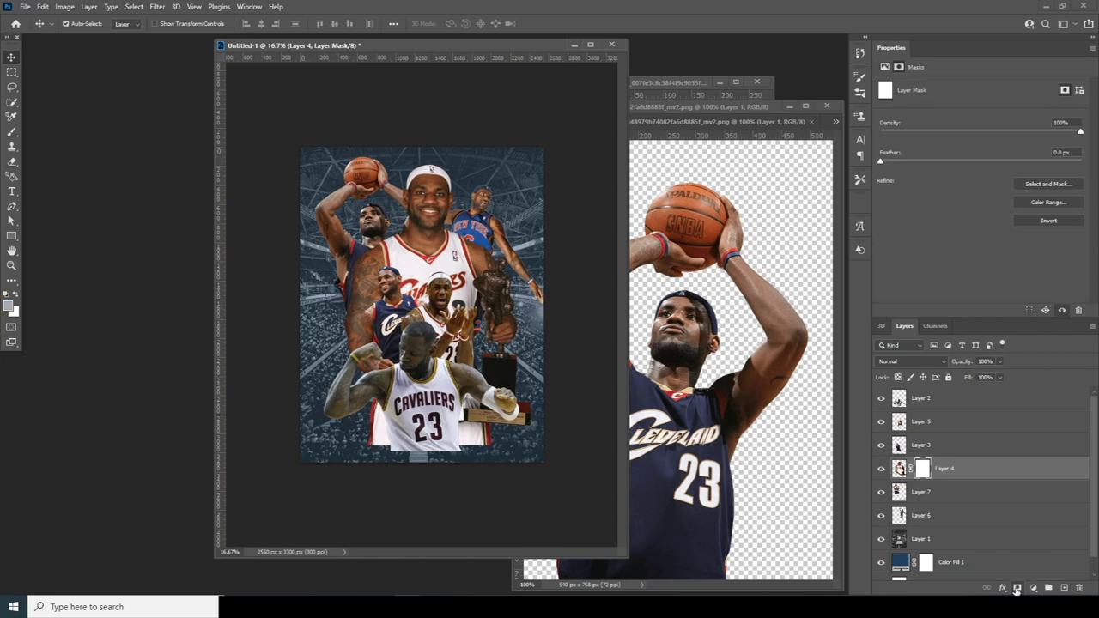
pyautogui.press('b')
pyautogui.click(84, 24)
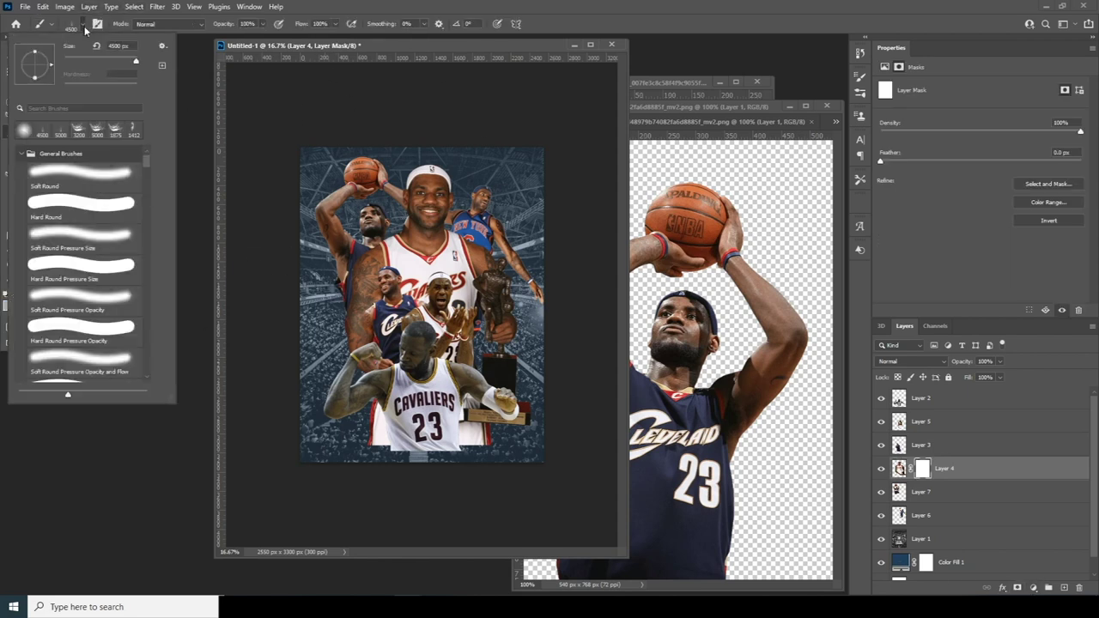
pyautogui.doubleClick(115, 129)
pyautogui.click(81, 25)
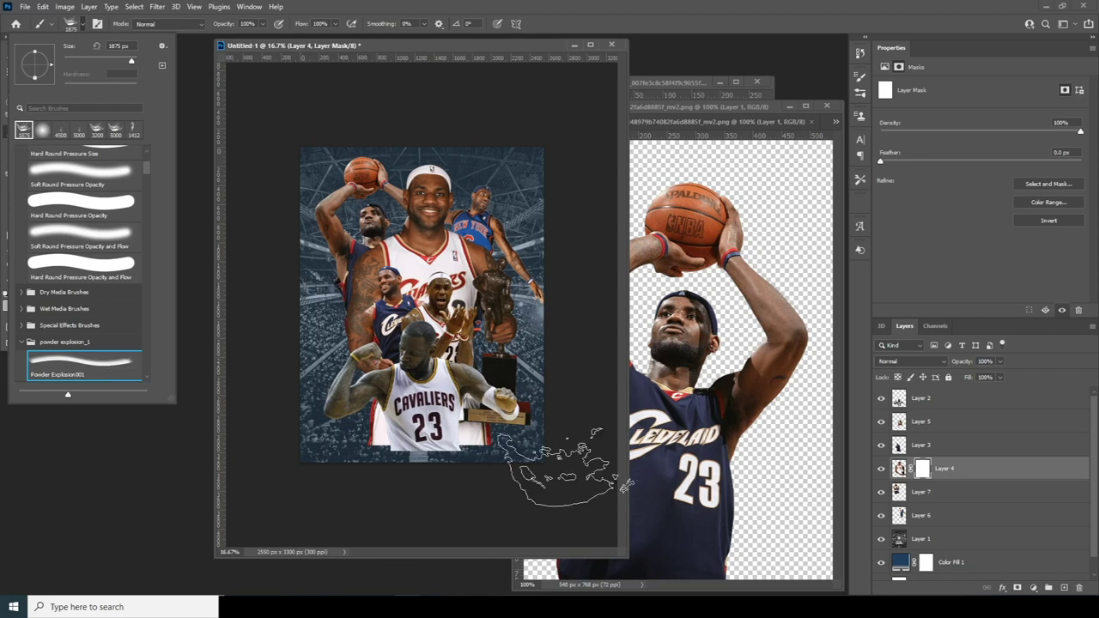
pyautogui.click(922, 471)
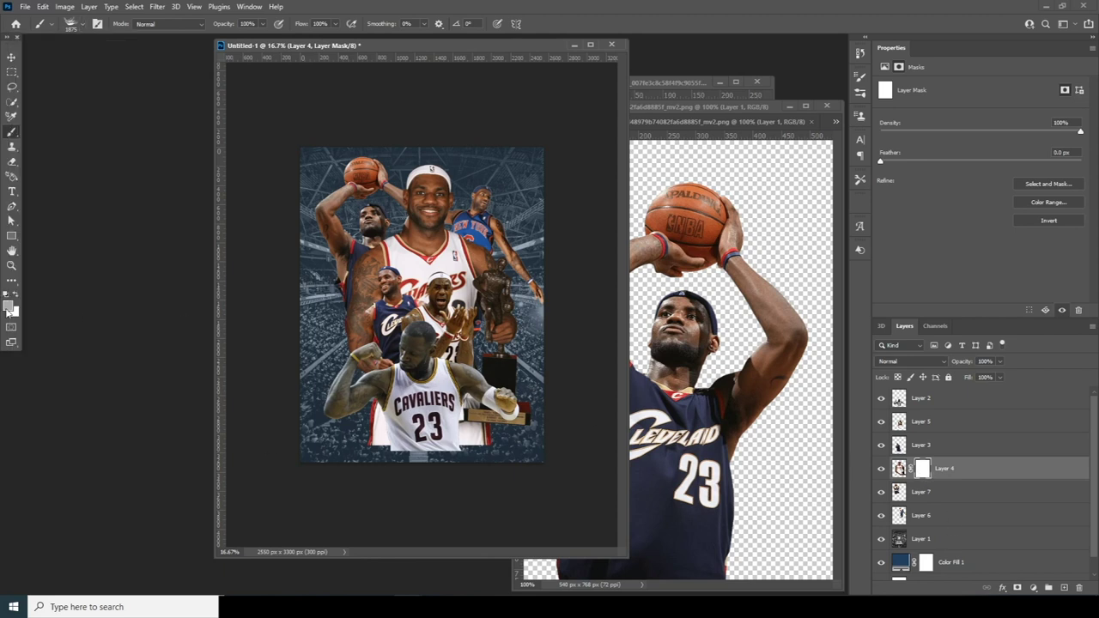
# - Set the foreground colour to black (000000) and paint out the trophy player's shorts and the trophy's base on the mask
pyautogui.click(8, 308)
pyautogui.moveTo(666, 293); pyautogui.dragTo(513, 383)
pyautogui.click(851, 184)
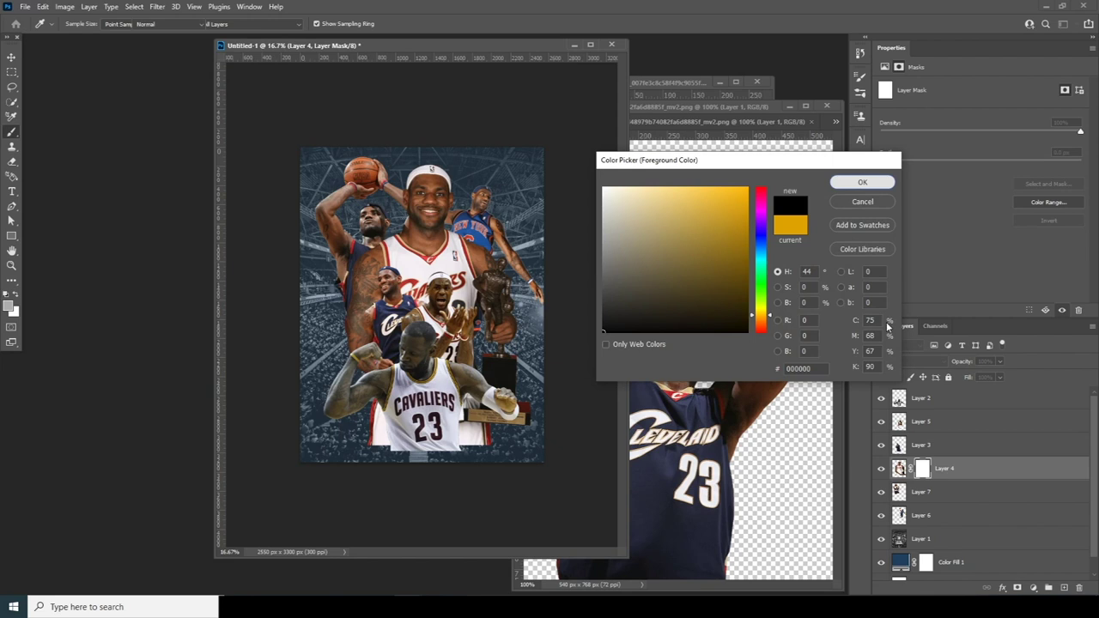
pyautogui.press('Return')
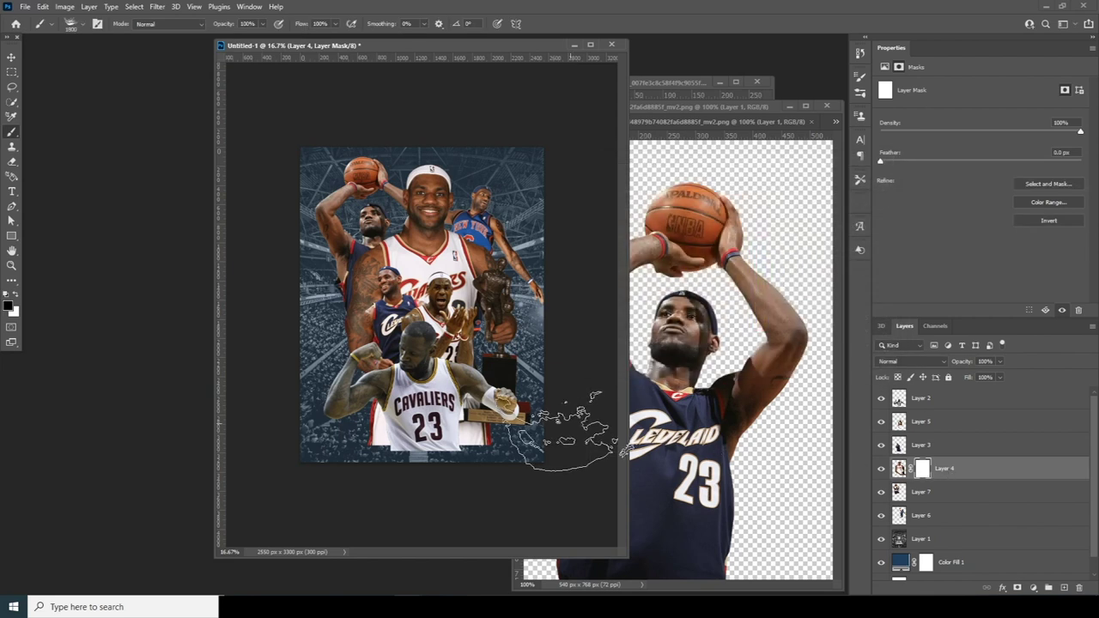
pyautogui.moveTo(499, 439)
pyautogui.mouseDown()
pyautogui.moveTo(515, 445)
pyautogui.moveTo(549, 420)
pyautogui.moveTo(538, 419)
pyautogui.mouseUp()
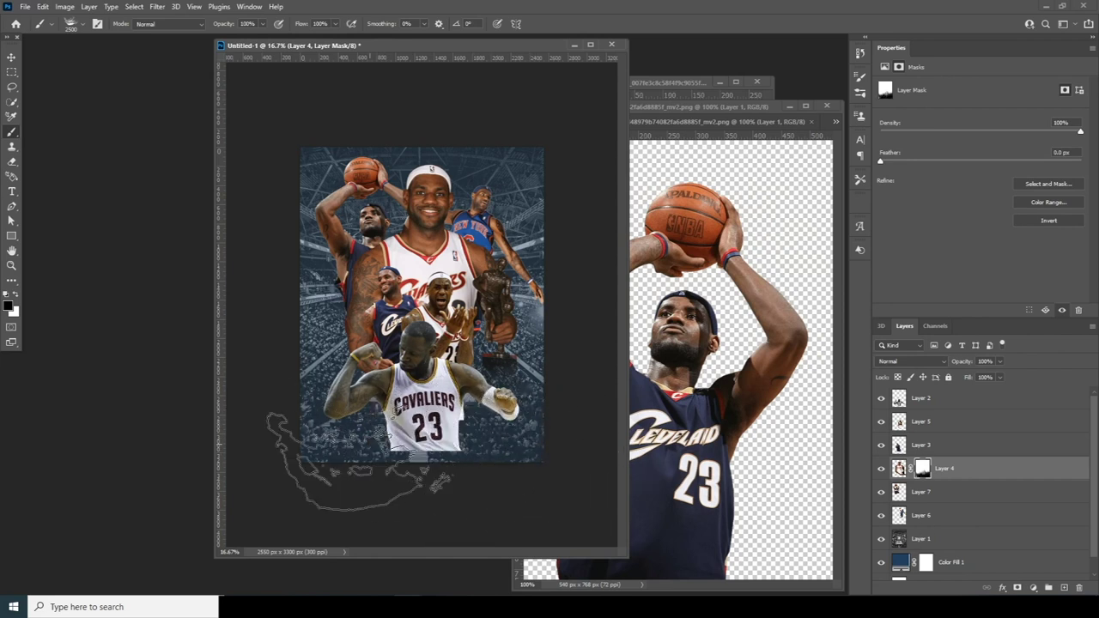
# - Add a layer mask to the flexing player's layer and fade out the lower part of his jersey with the powder brush
pyautogui.click(928, 451)
pyautogui.click(879, 446)
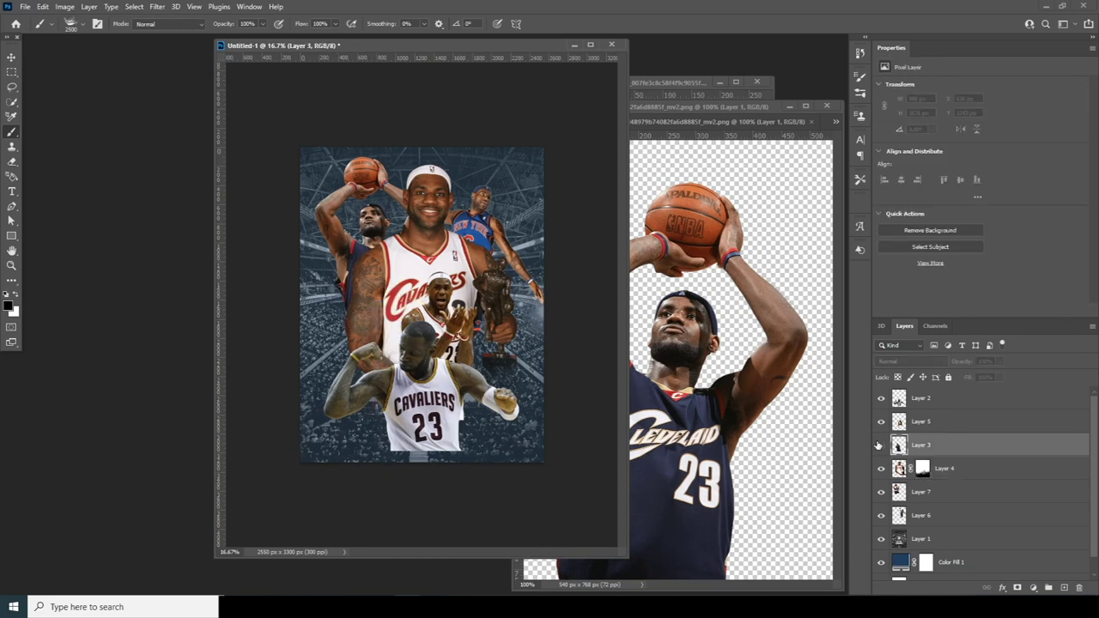
pyautogui.click(880, 446)
pyautogui.click(929, 422)
pyautogui.click(929, 399)
pyautogui.click(1017, 588)
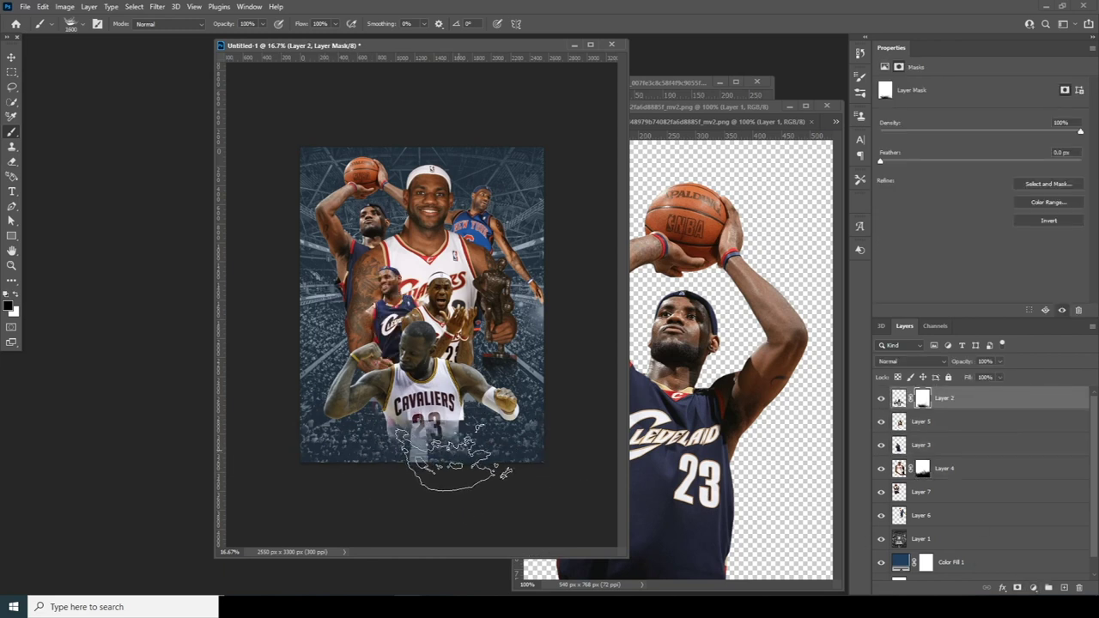
# - Add a layer mask to the clapping player's layer and paint out his lower body with the 1400 px powder brush
pyautogui.click(900, 446)
pyautogui.click(898, 491)
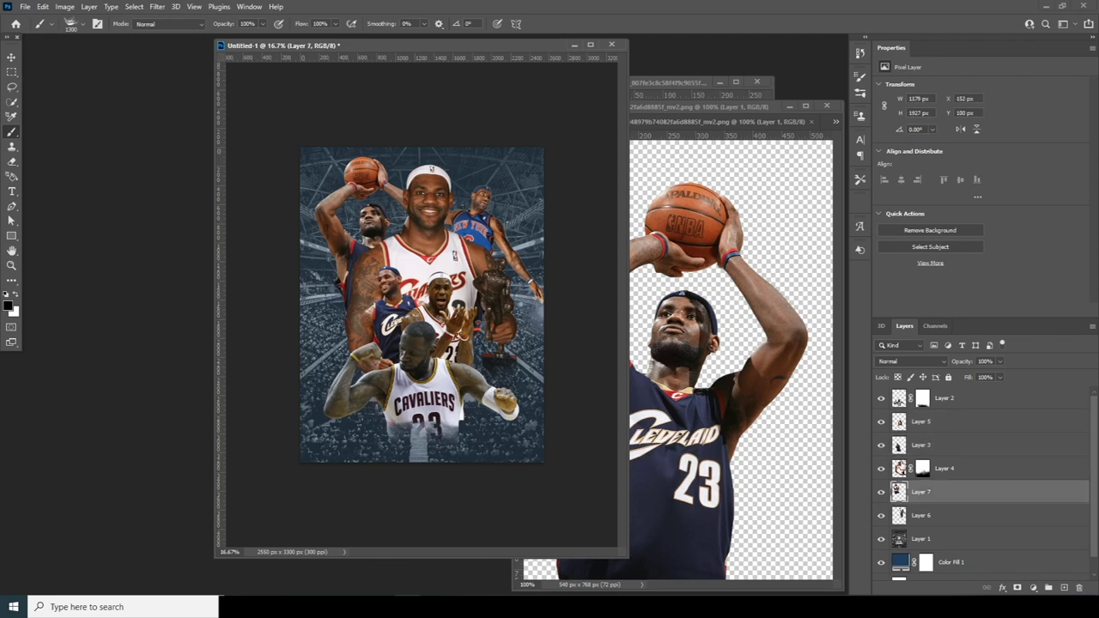
pyautogui.click(898, 448)
pyautogui.click(899, 421)
pyautogui.click(879, 421)
pyautogui.click(880, 421)
pyautogui.click(1017, 588)
pyautogui.press(']')
pyautogui.press('x')
pyautogui.moveTo(477, 424)
pyautogui.mouseDown()
pyautogui.moveTo(517, 386)
pyautogui.moveTo(443, 472)
pyautogui.mouseUp()
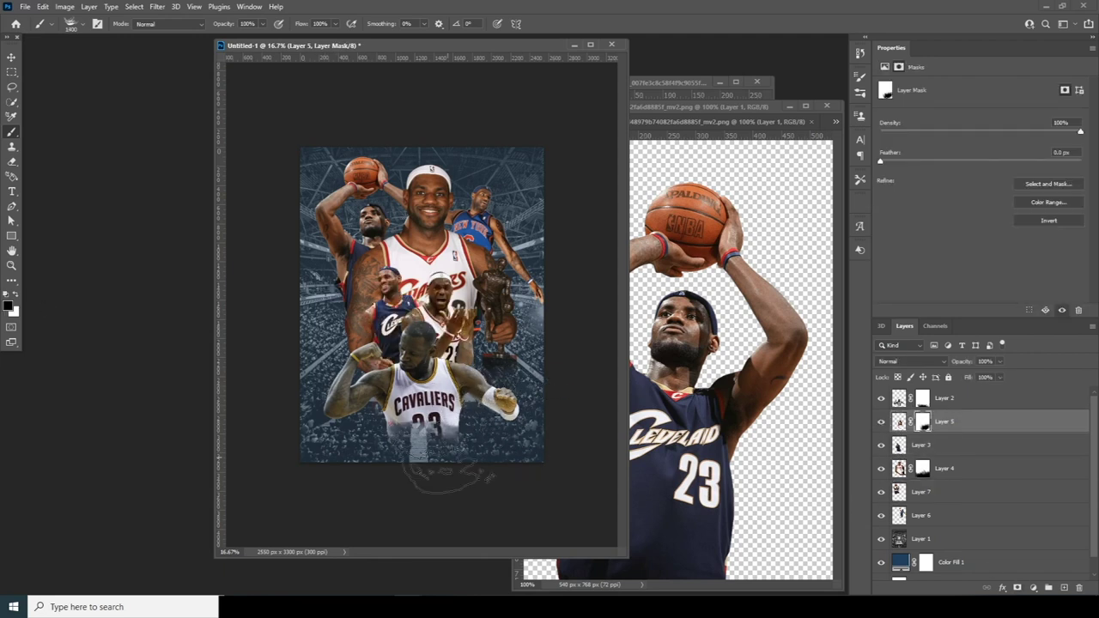
# - Add an empty layer directly above the arena background layer and enlarge the powder brush to about 4000 px
pyautogui.click(905, 539)
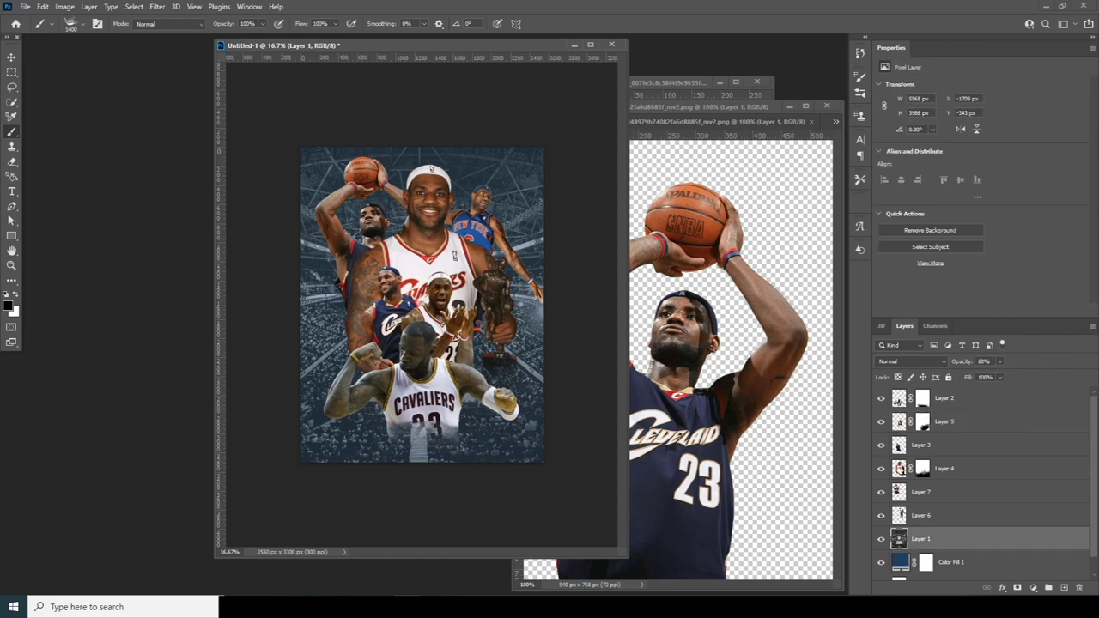
pyautogui.click(1064, 588)
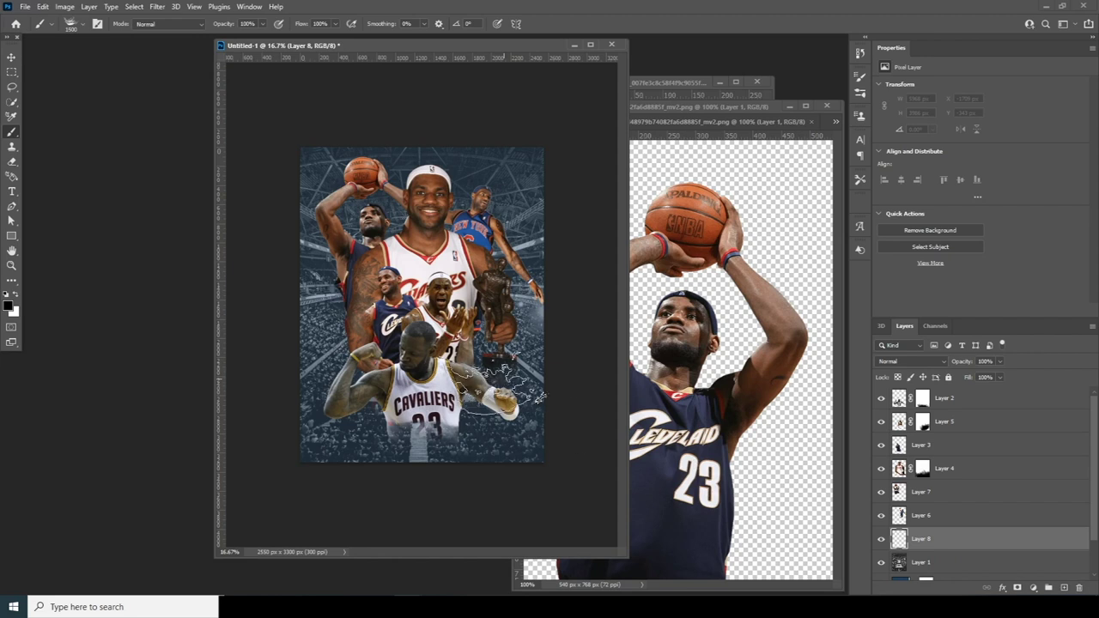
pyautogui.press(']')
pyautogui.press(']')
pyautogui.press(']')
pyautogui.press(']')
pyautogui.press(']')
pyautogui.press(']')
pyautogui.press(']')
pyautogui.press(']')
pyautogui.press(']')
pyautogui.press(']')
pyautogui.press(']')
pyautogui.press(']')
pyautogui.press(']')
pyautogui.press(']')
pyautogui.press(']')
pyautogui.press(']')
pyautogui.press(']')
pyautogui.press(']')
pyautogui.press(']')
pyautogui.press(']')
pyautogui.press(']')
pyautogui.press(']')
pyautogui.press(']')
pyautogui.press(']')
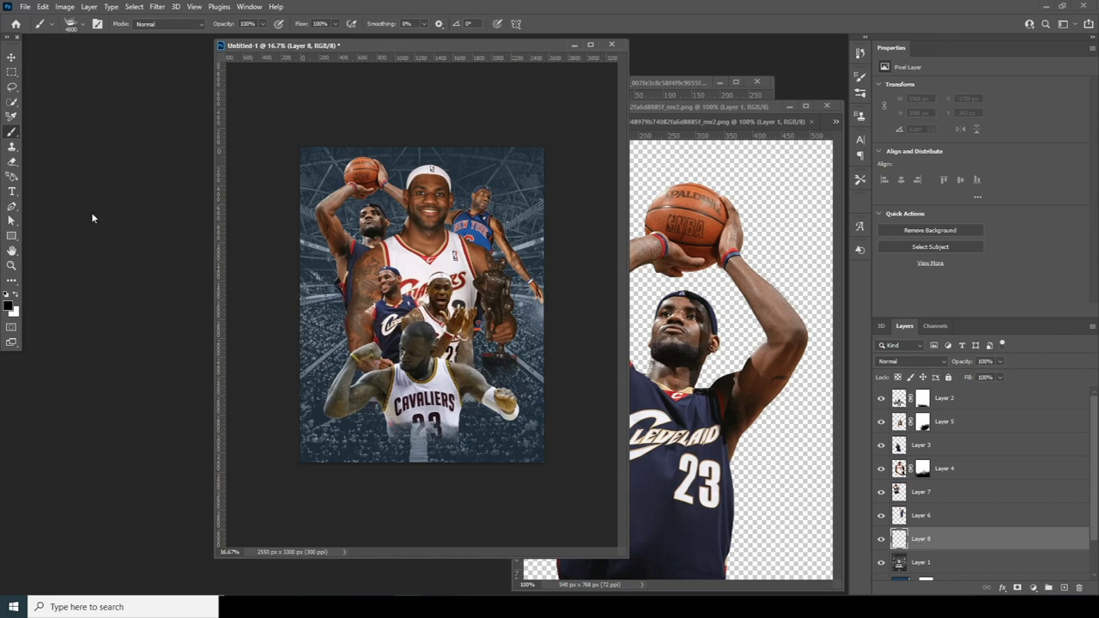
# - Set the powder brush to a 55° angle and 4600 px, and paint white powder behind the players on the new layer
pyautogui.click(82, 28)
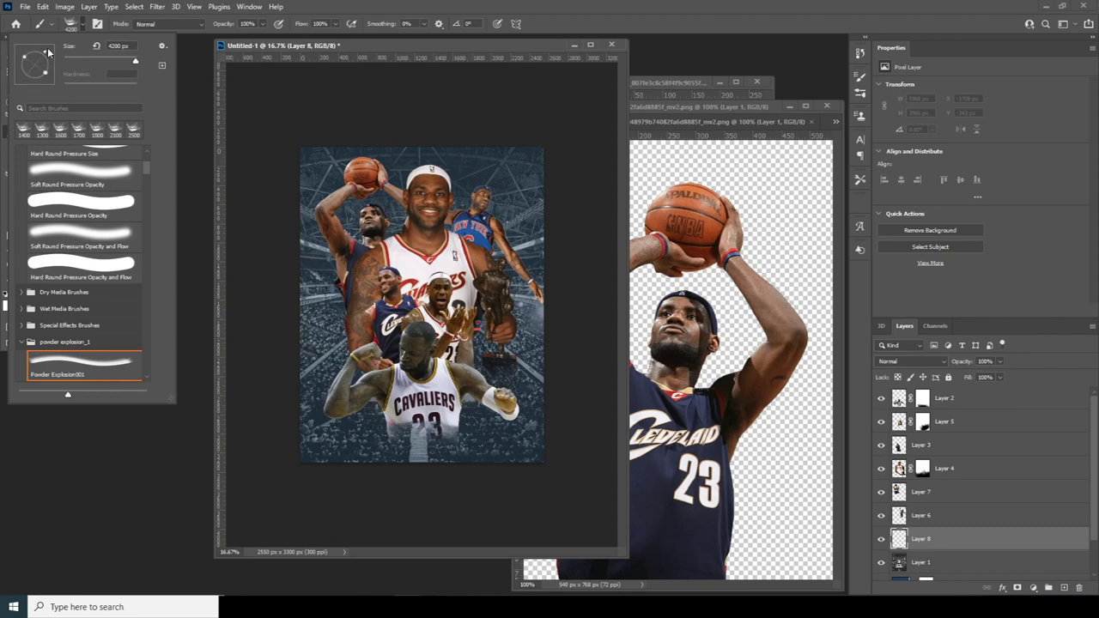
pyautogui.click(443, 231)
pyautogui.press(']')
pyautogui.press(']')
pyautogui.press(']')
pyautogui.press(']')
pyautogui.click(415, 319)
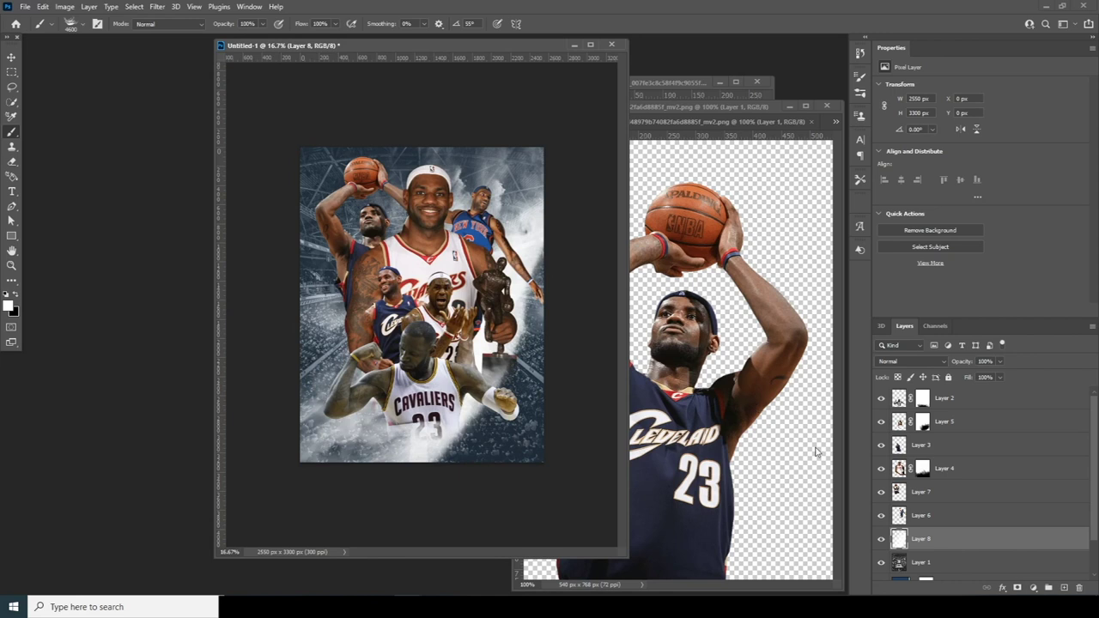
# - Erase the dense white powder around the trophy and near the adjacent page edge with a soft 1400 px eraser
pyautogui.press('e')
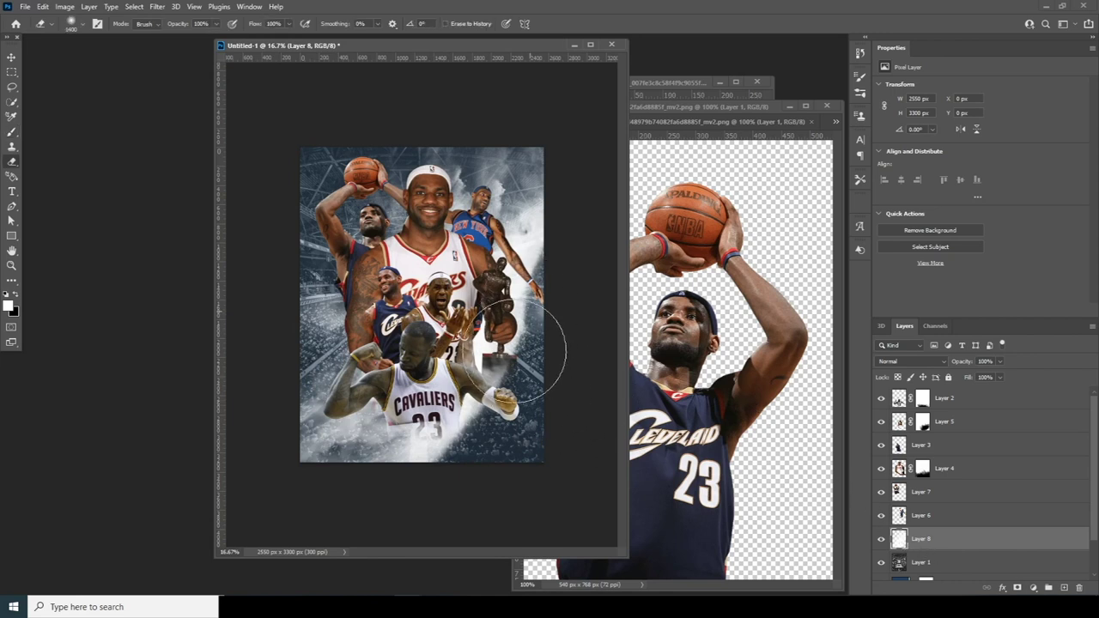
pyautogui.moveTo(520, 343); pyautogui.dragTo(515, 338)
pyautogui.moveTo(548, 271); pyautogui.dragTo(555, 329)
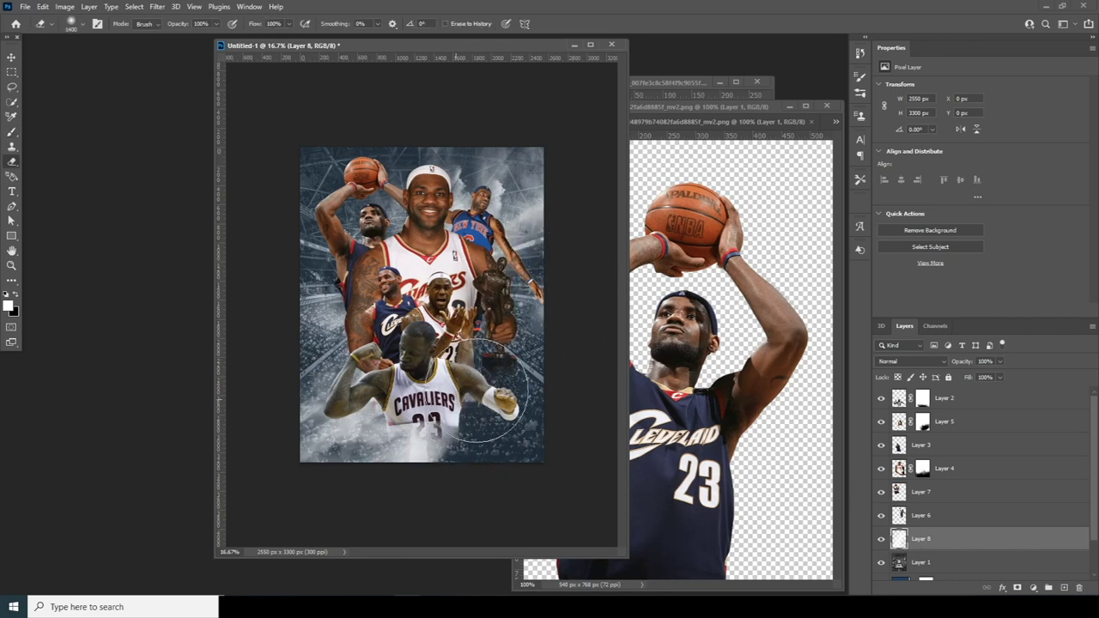
# - Stamp white powder at about 2500 px on a new layer and place that layer directly below the large central player's layer
pyautogui.click(905, 496)
pyautogui.click(904, 515)
pyautogui.click(898, 469)
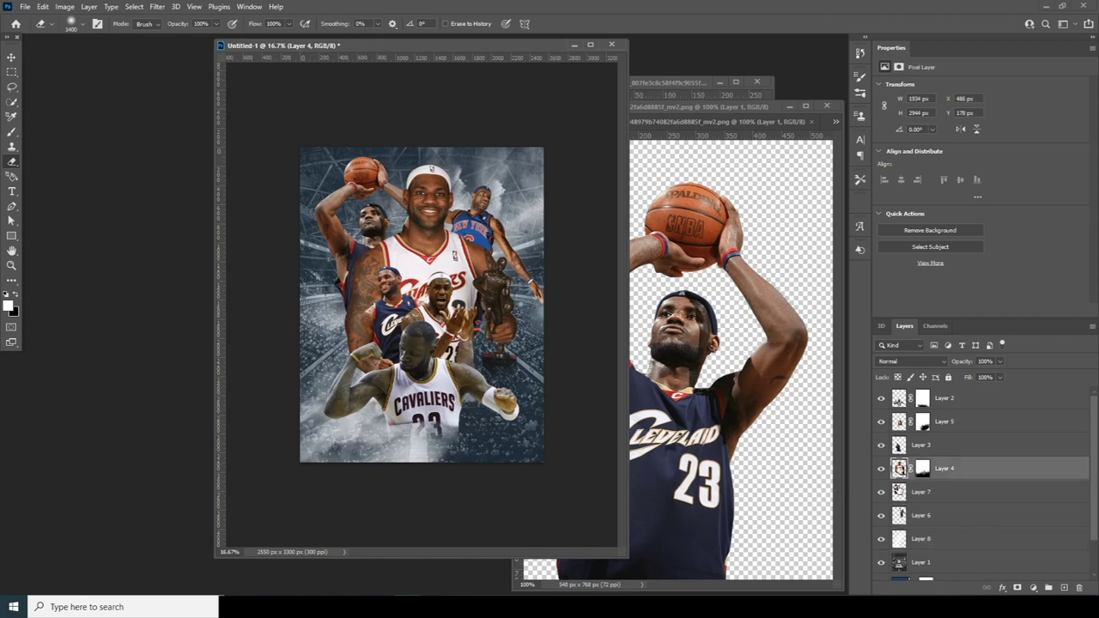
pyautogui.click(1064, 588)
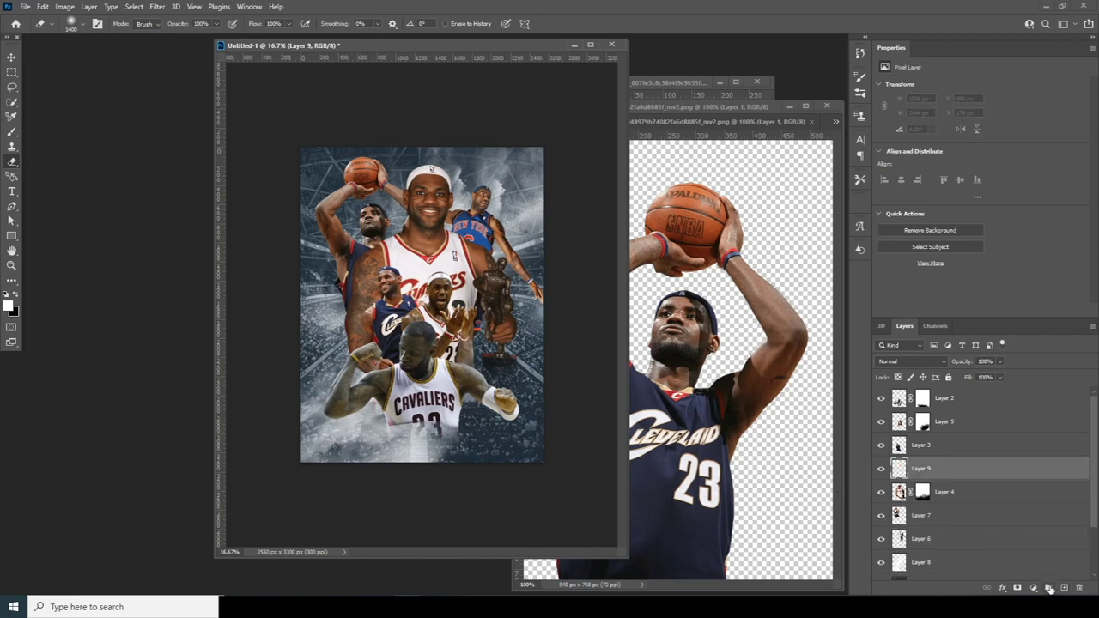
pyautogui.press('b')
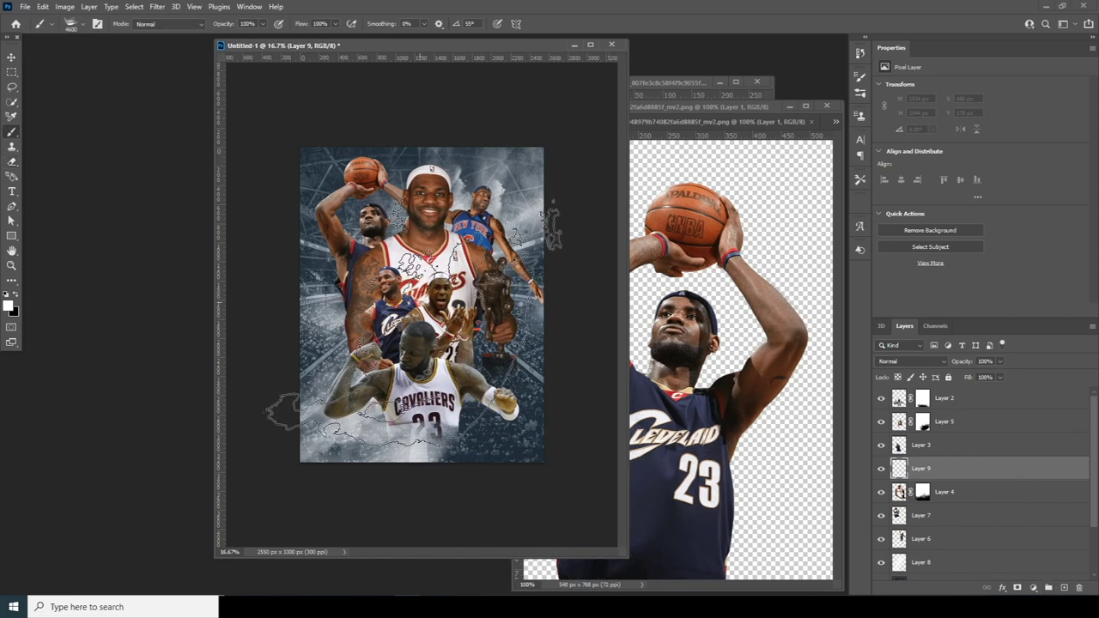
pyautogui.press('[')
pyautogui.press('[')
pyautogui.press('[')
pyautogui.press('[')
pyautogui.press('[')
pyautogui.press('[')
pyautogui.press('[')
pyautogui.press('[')
pyautogui.press('[')
pyautogui.press('[')
pyautogui.press('[')
pyautogui.press('[')
pyautogui.press('[')
pyautogui.press('[')
pyautogui.press('[')
pyautogui.press('[')
pyautogui.press('[')
pyautogui.press('[')
pyautogui.press('[')
pyautogui.press('[')
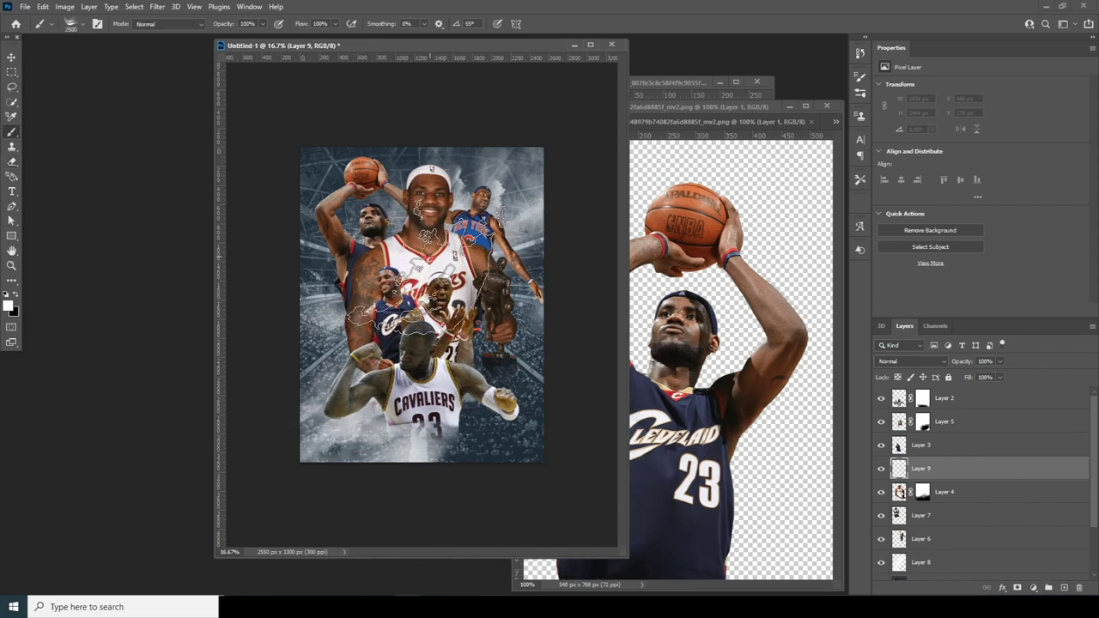
pyautogui.click(430, 282)
pyautogui.moveTo(893, 479); pyautogui.dragTo(897, 503)
# - Paint white powder over the ball-shooting player's lower torso, behind the central player, with the powder brush at 1800 px
pyautogui.press('[')
pyautogui.press('[')
pyautogui.click(366, 279)
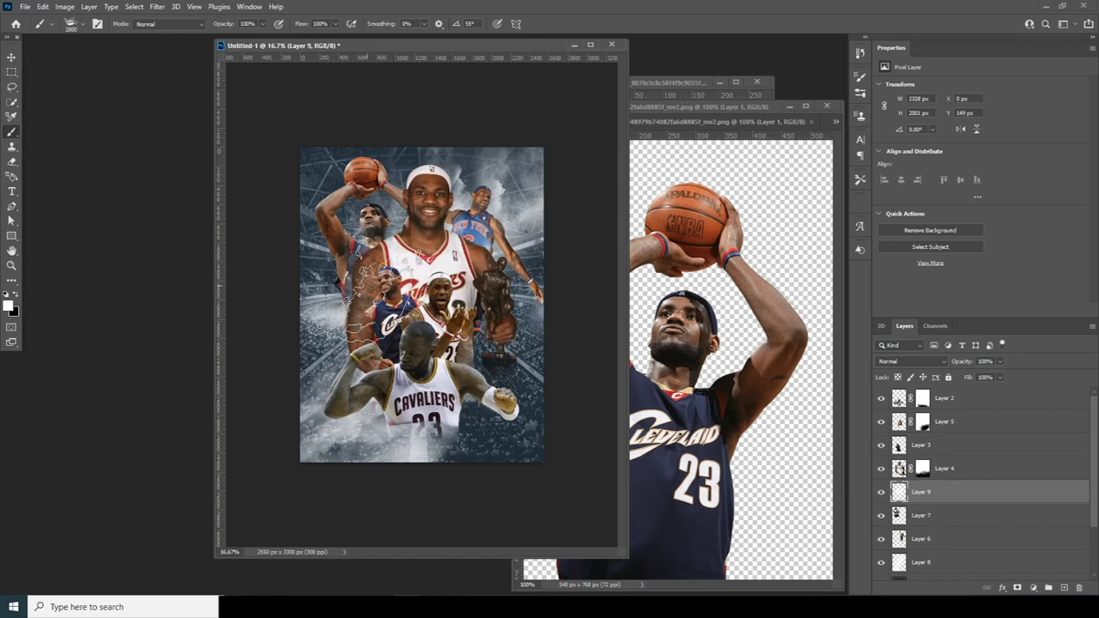
pyautogui.click(367, 286)
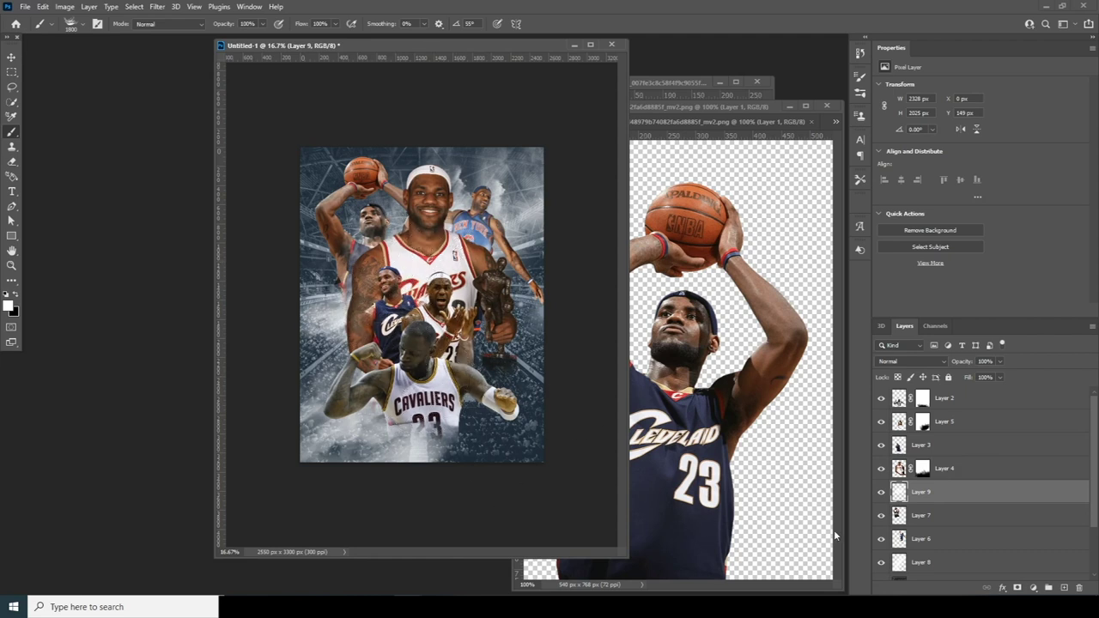
# - Add an empty layer directly above the large central player's layer and rotate the powder brush to -45°
pyautogui.click(915, 515)
pyautogui.click(907, 470)
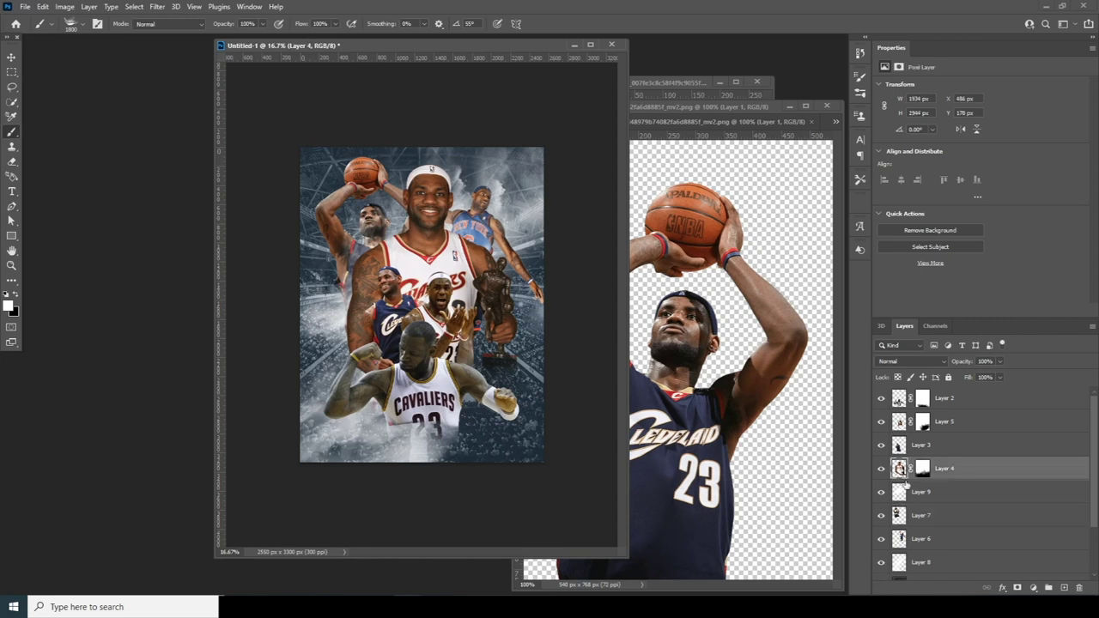
pyautogui.click(1063, 588)
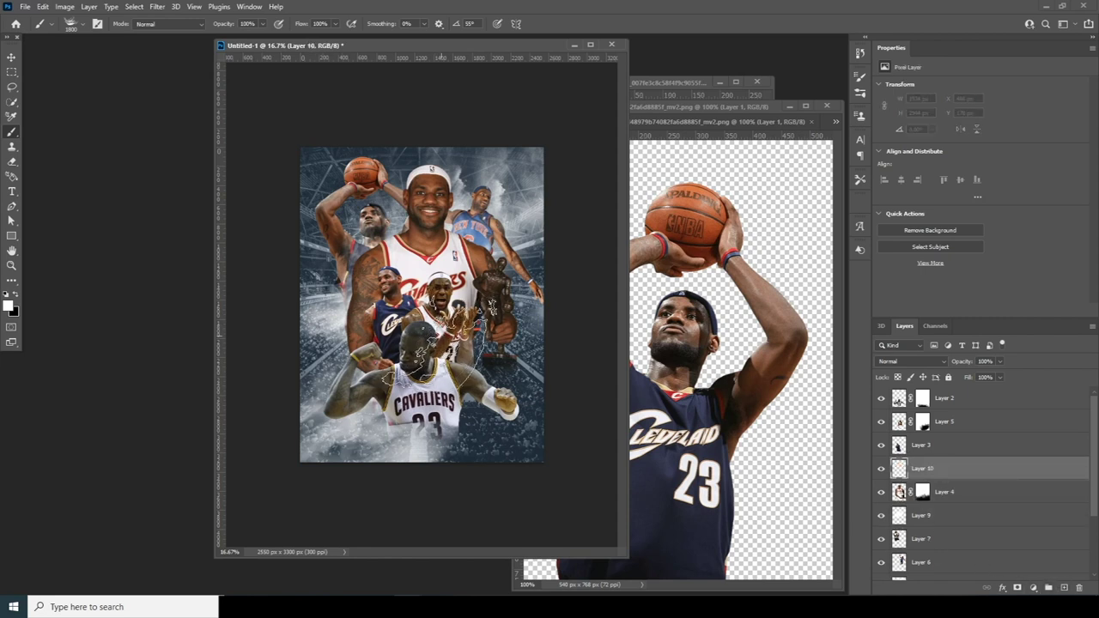
pyautogui.hotkey('ctrl', 'z')
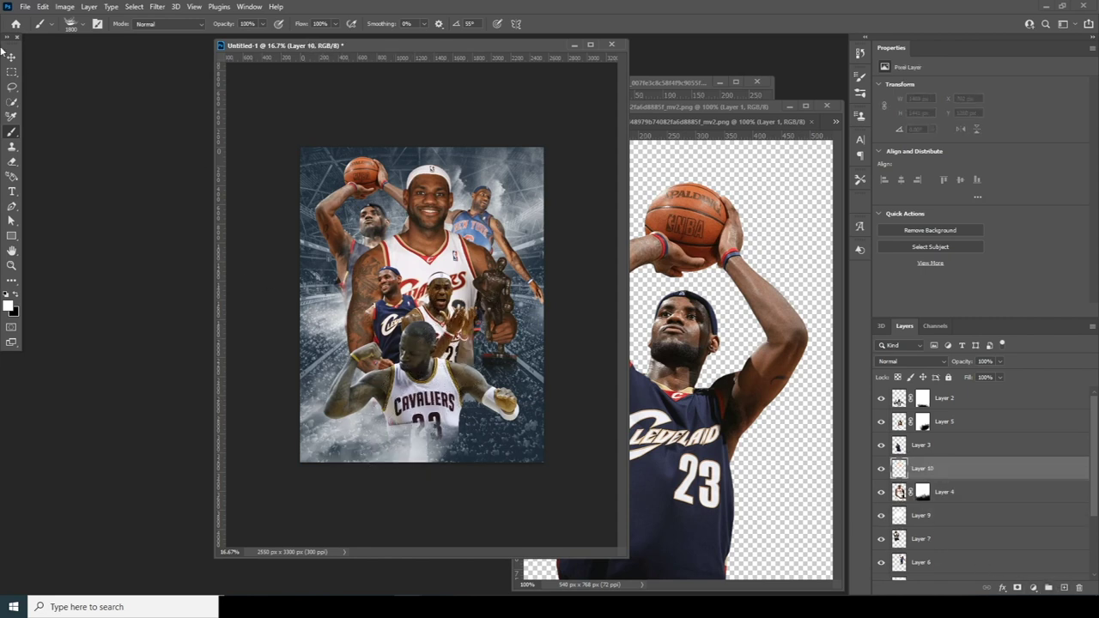
pyautogui.click(72, 24)
pyautogui.moveTo(24, 88); pyautogui.dragTo(18, 86)
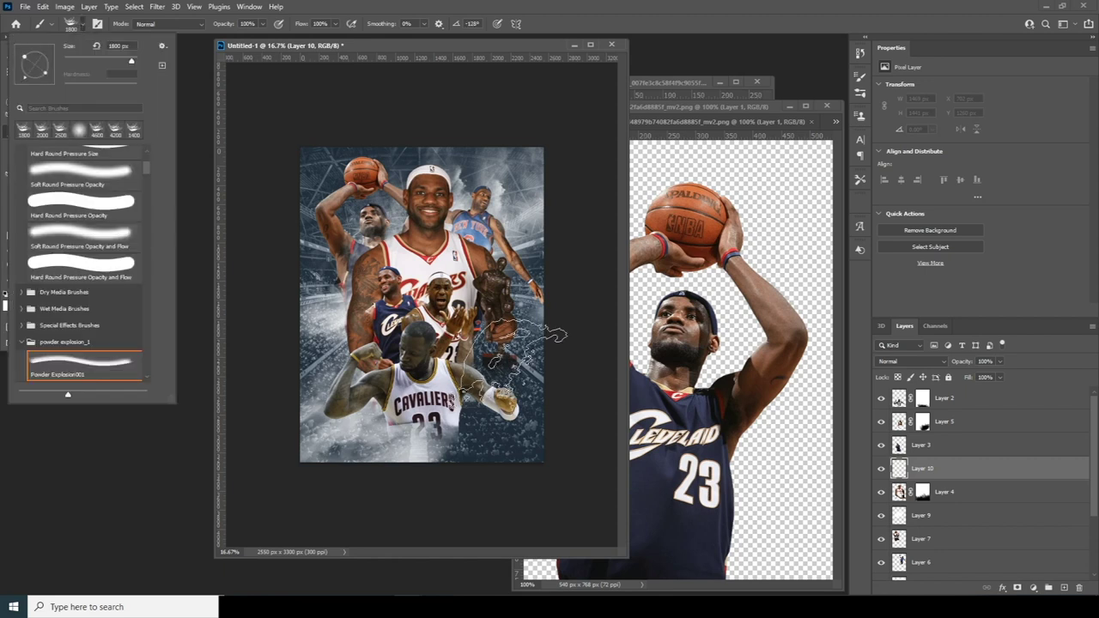
pyautogui.click(46, 78)
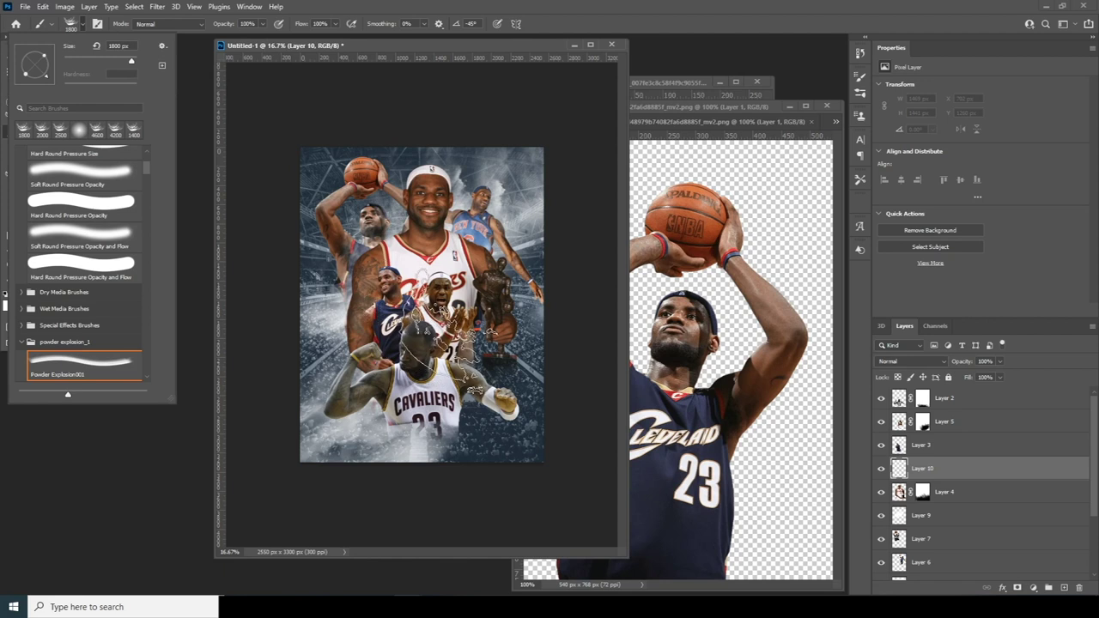
# - Paint white powder over the central player's lower body and arms on the new layer with the 1800 px brush
pyautogui.click(472, 348)
pyautogui.hotkey('ctrl', 'z')
pyautogui.click(454, 342)
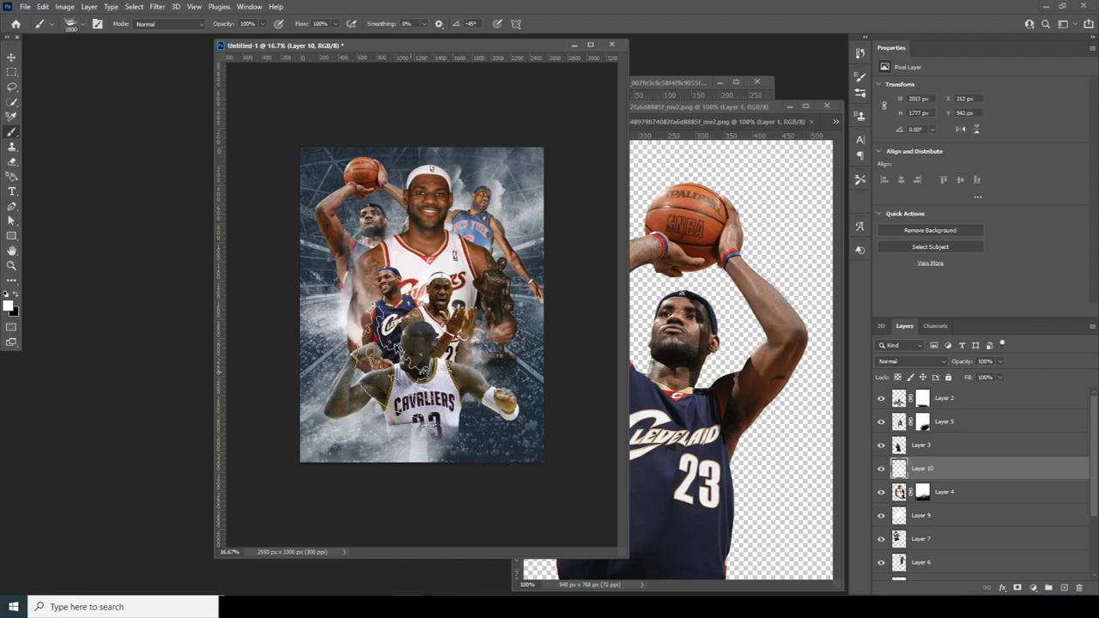
pyautogui.click(374, 347)
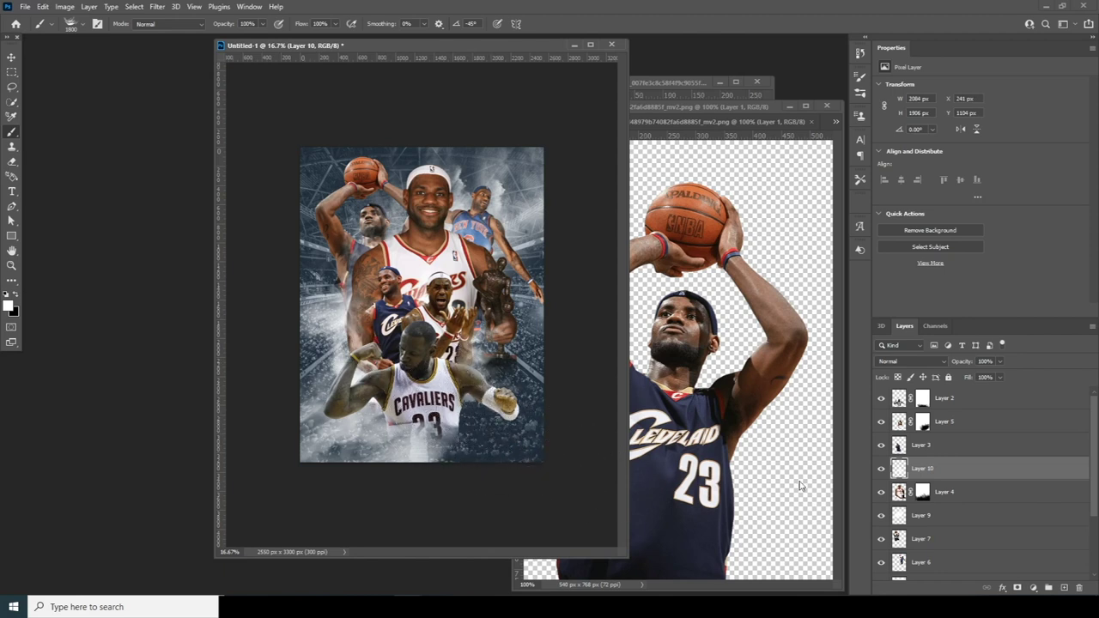
# - Add a layer mask to the small navy-jersey player's layer and hide his lower body with the 1800 px powder brush at 71°
pyautogui.click(915, 450)
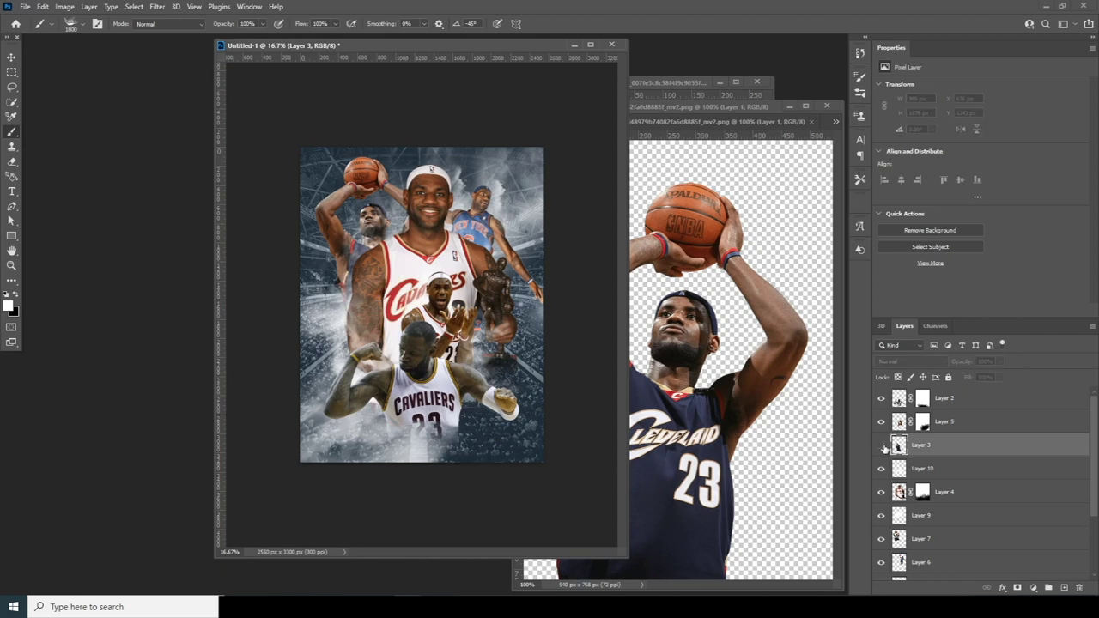
pyautogui.click(1017, 589)
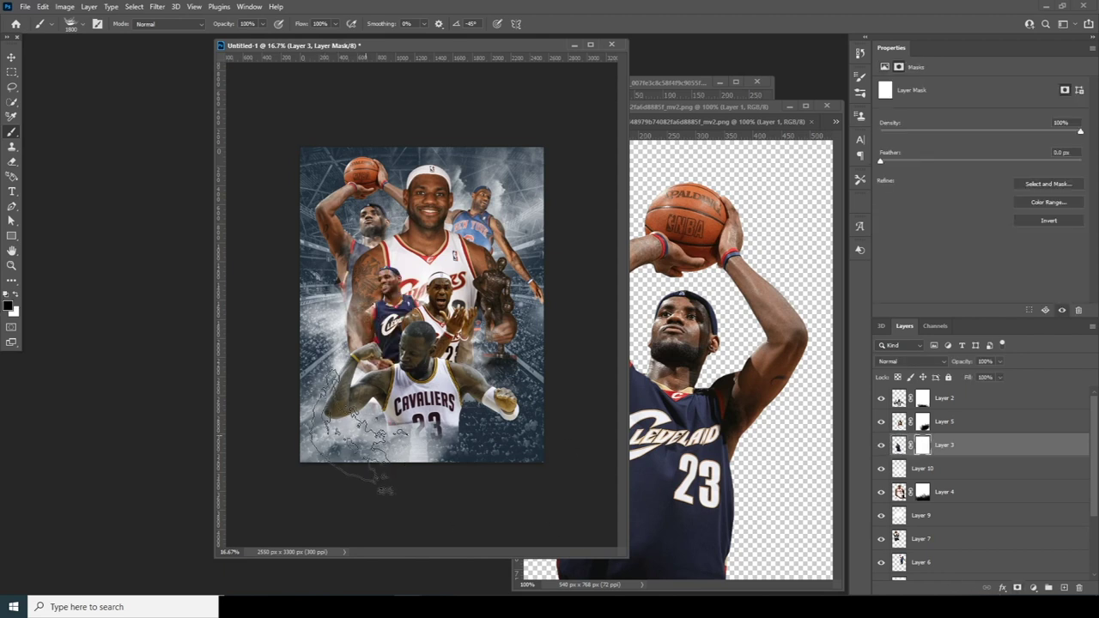
pyautogui.click(17, 296)
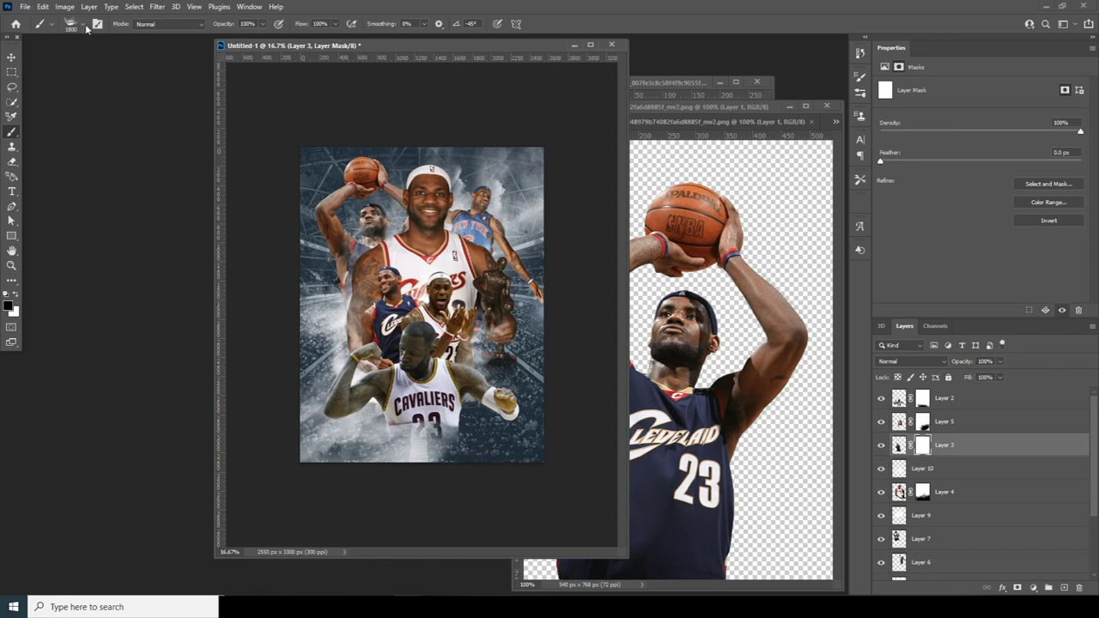
pyautogui.click(84, 26)
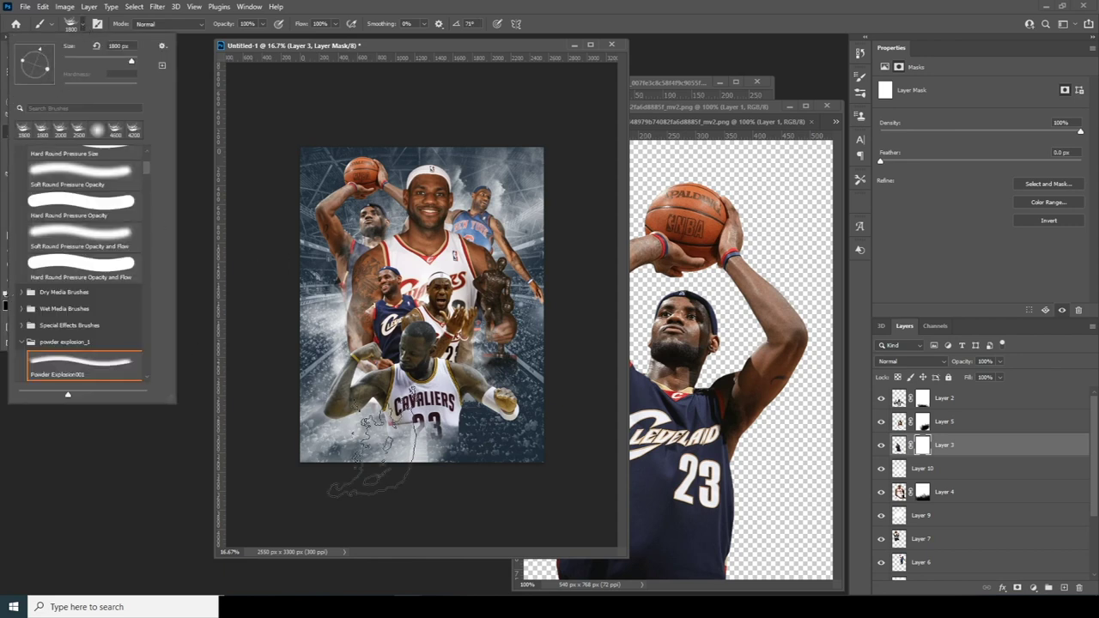
pyautogui.click(393, 434)
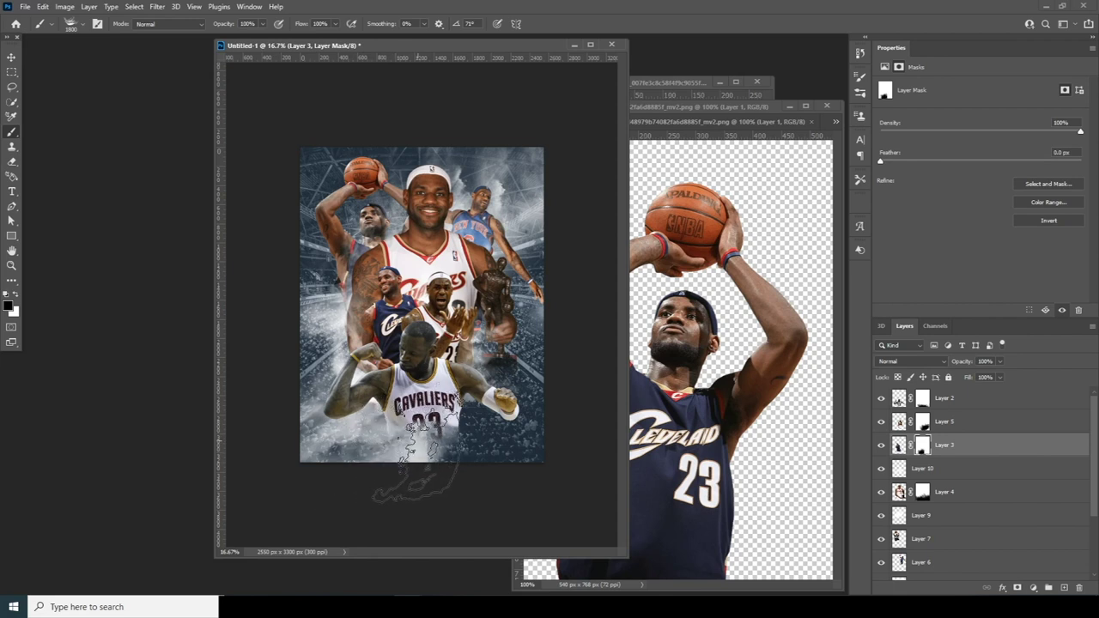
pyautogui.click(11, 58)
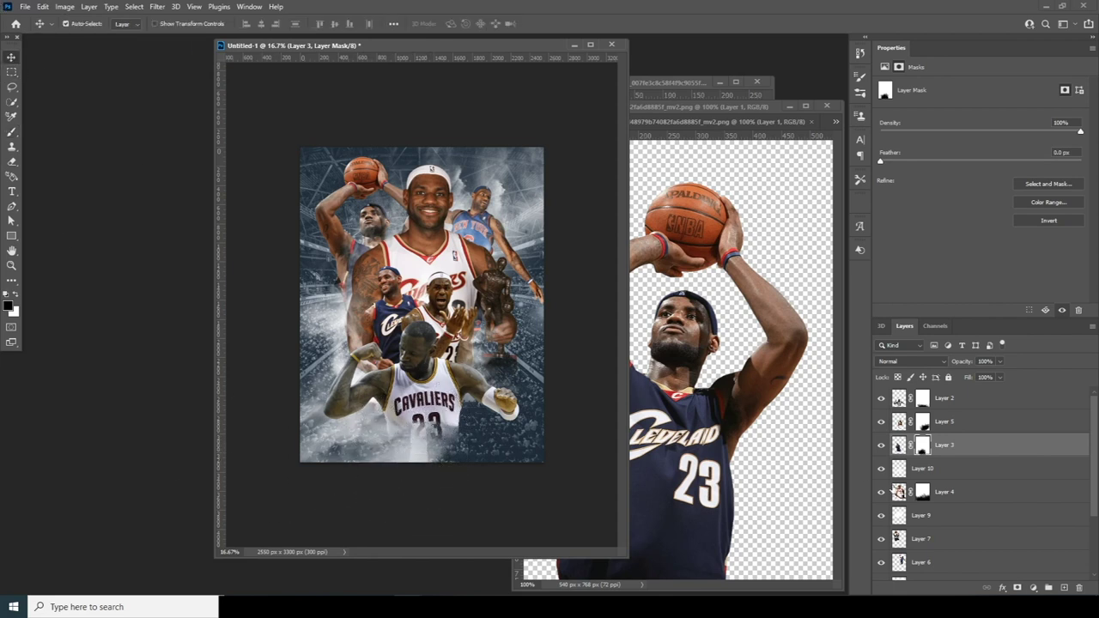
# - On the central player's layer mask, restore the trophy's base with white powder strokes and dab black below it near the page bottom
pyautogui.click(922, 493)
pyautogui.click(940, 493)
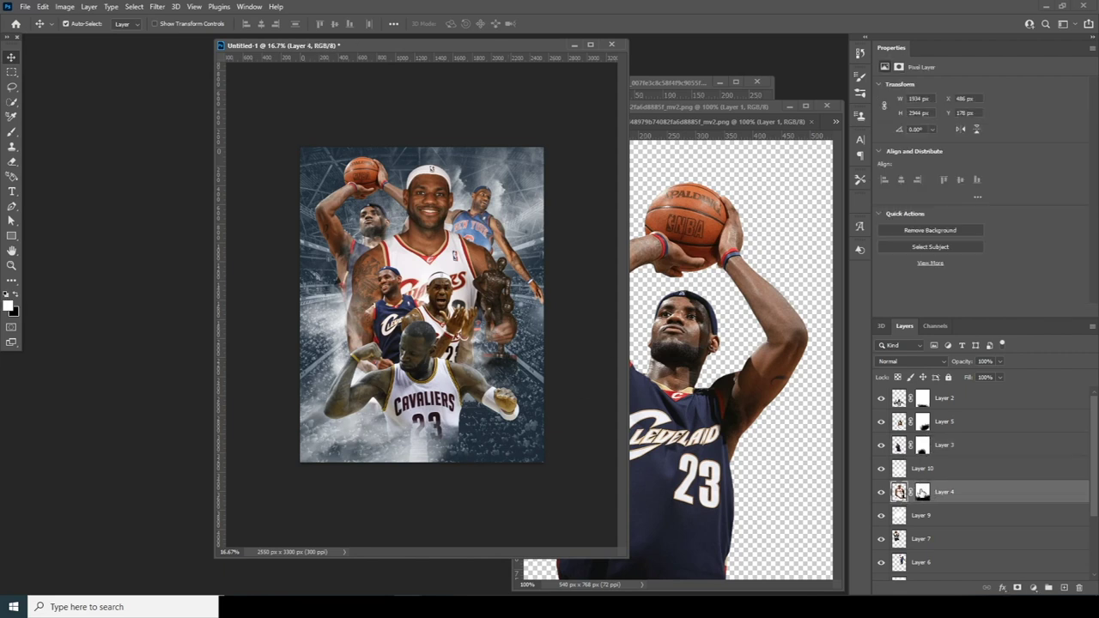
pyautogui.hotkey('ctrl', '\\')
pyautogui.press('b')
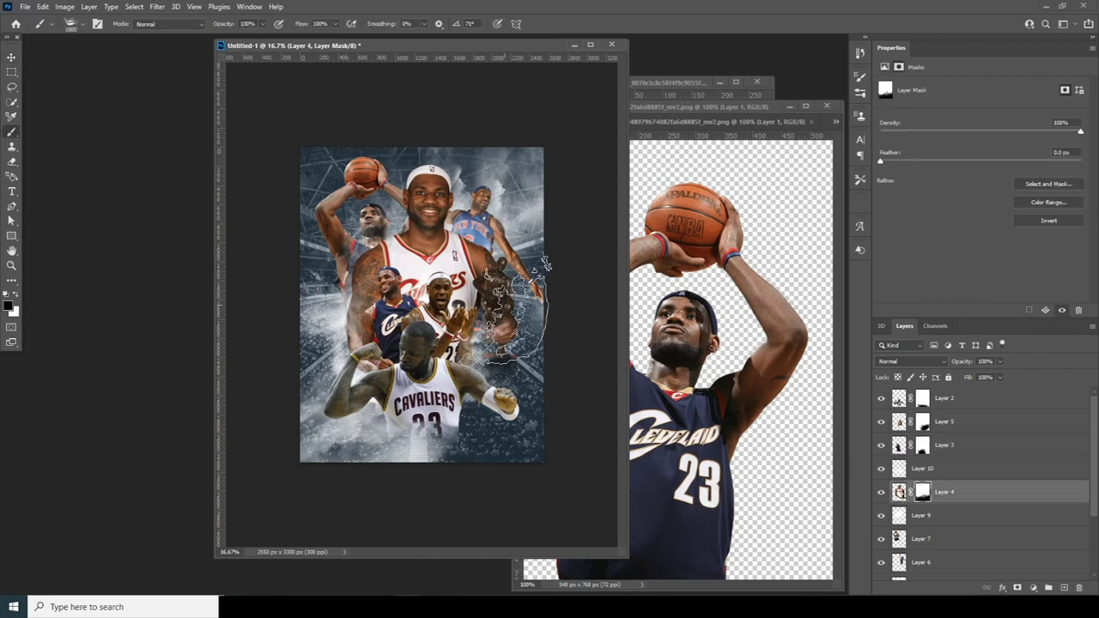
pyautogui.press('x')
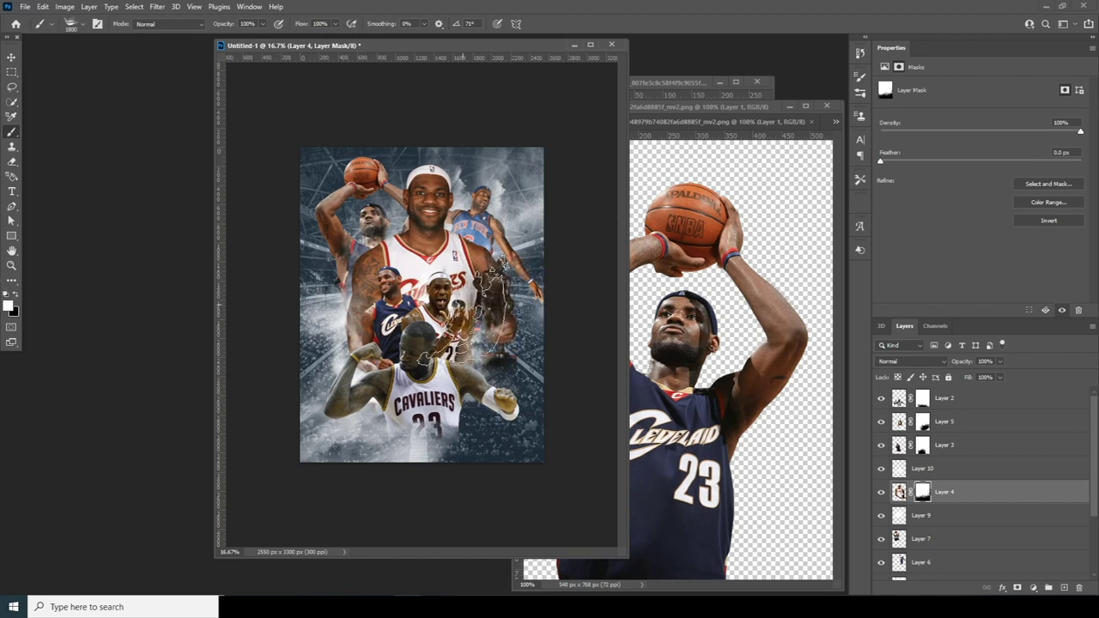
pyautogui.click(17, 295)
pyautogui.click(493, 479)
pyautogui.click(12, 57)
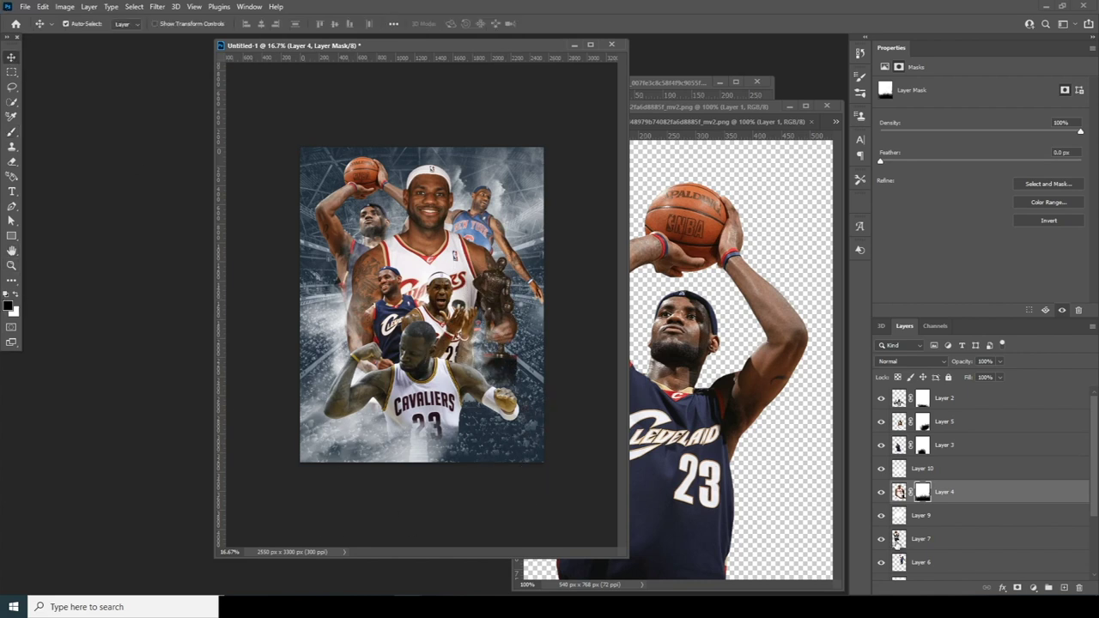
# - Scale the large central player down to 93.49% and reposition him slightly among the other players
pyautogui.click(897, 491)
pyautogui.hotkey('ctrl', 't')
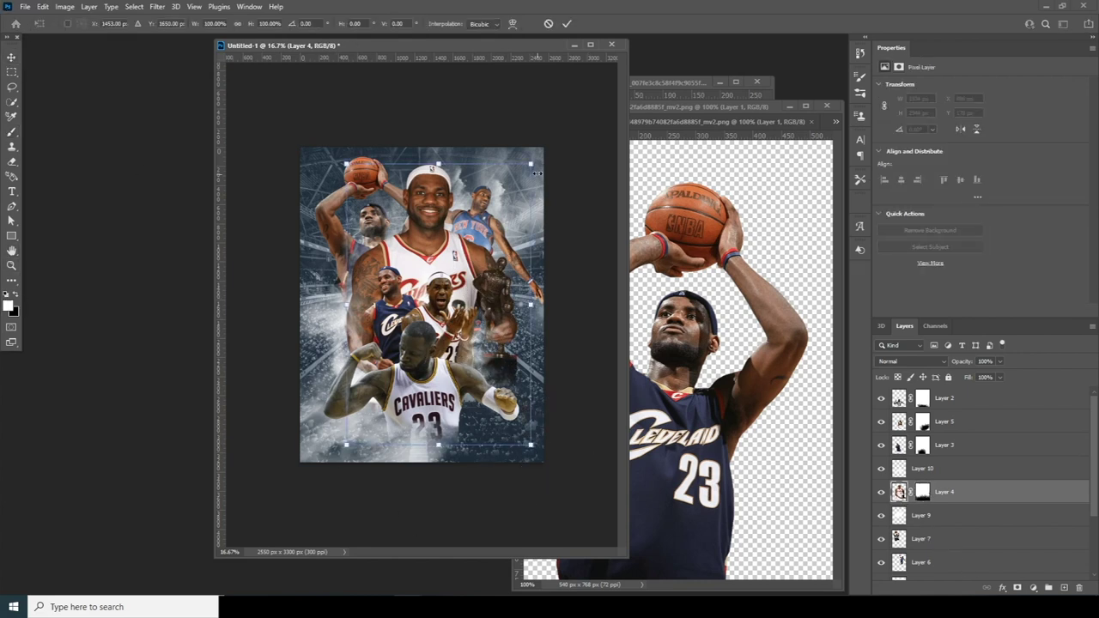
pyautogui.moveTo(533, 162); pyautogui.dragTo(525, 173)
pyautogui.moveTo(453, 244); pyautogui.dragTo(443, 215)
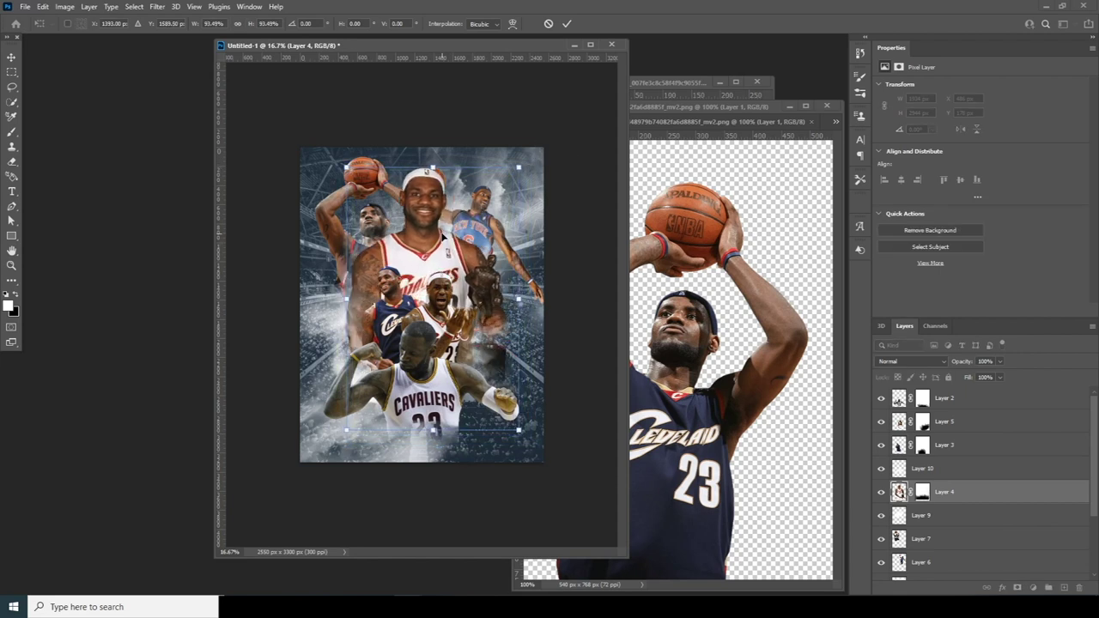
pyautogui.press('Return')
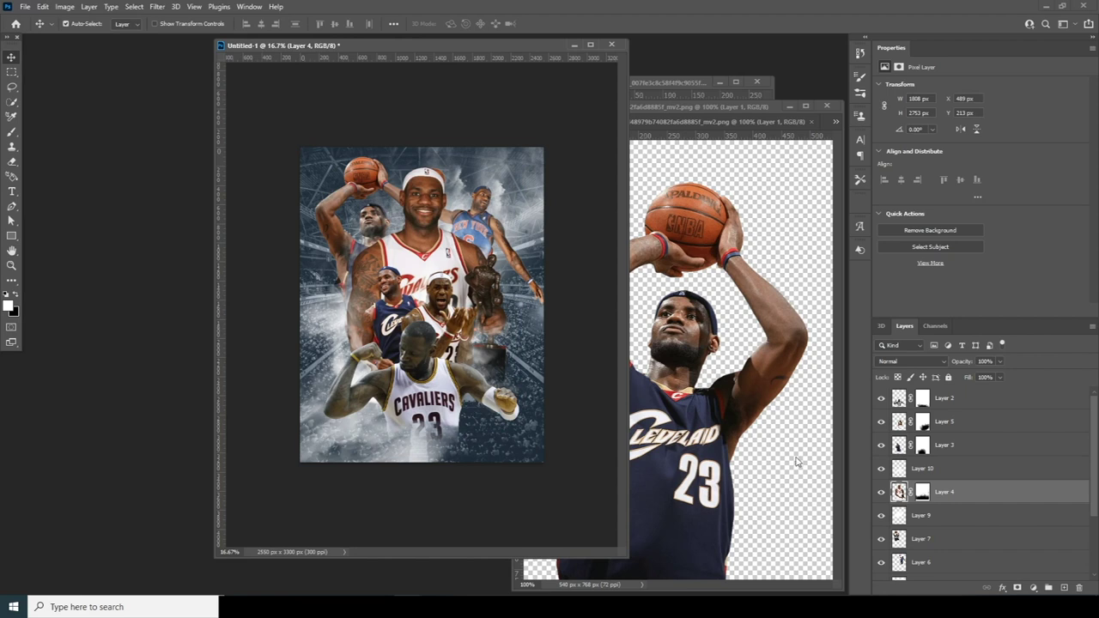
# - Add a Color Lookup adjustment above all layers and load the windymoodlut 2020.cube 3D LUT
pyautogui.click(944, 398)
pyautogui.click(1033, 587)
pyautogui.click(895, 400)
pyautogui.click(1032, 588)
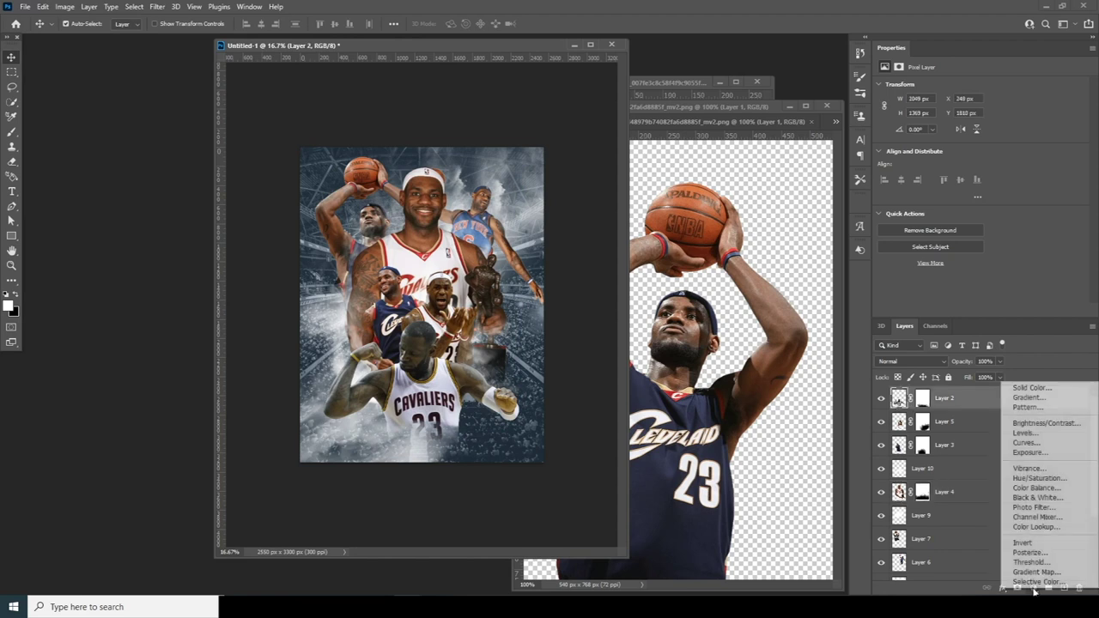
pyautogui.click(1036, 527)
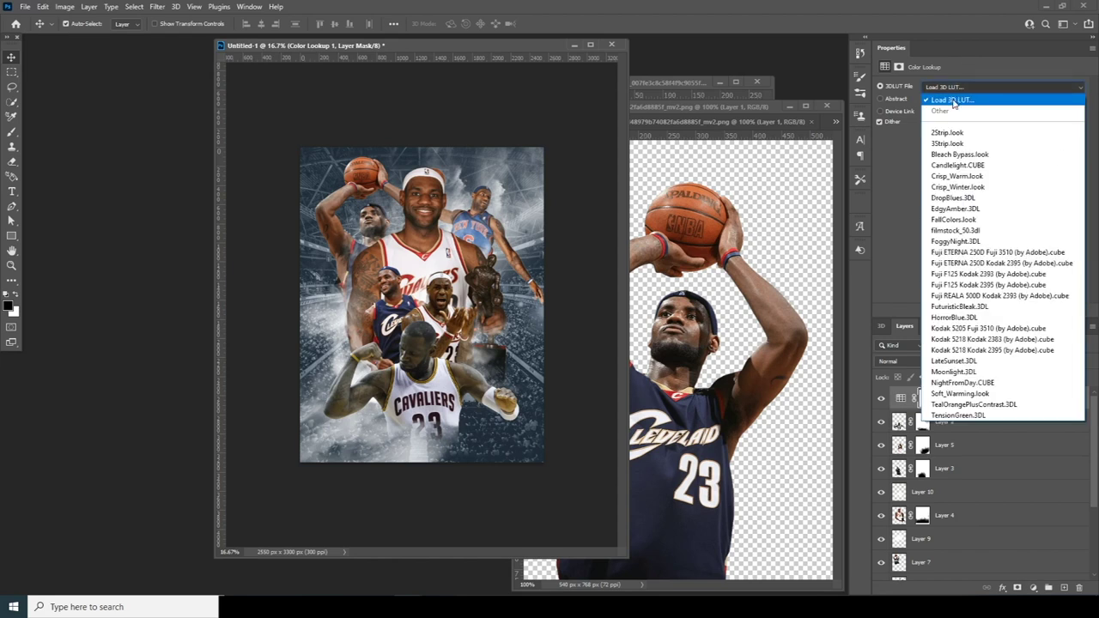
pyautogui.click(951, 100)
pyautogui.click(253, 84)
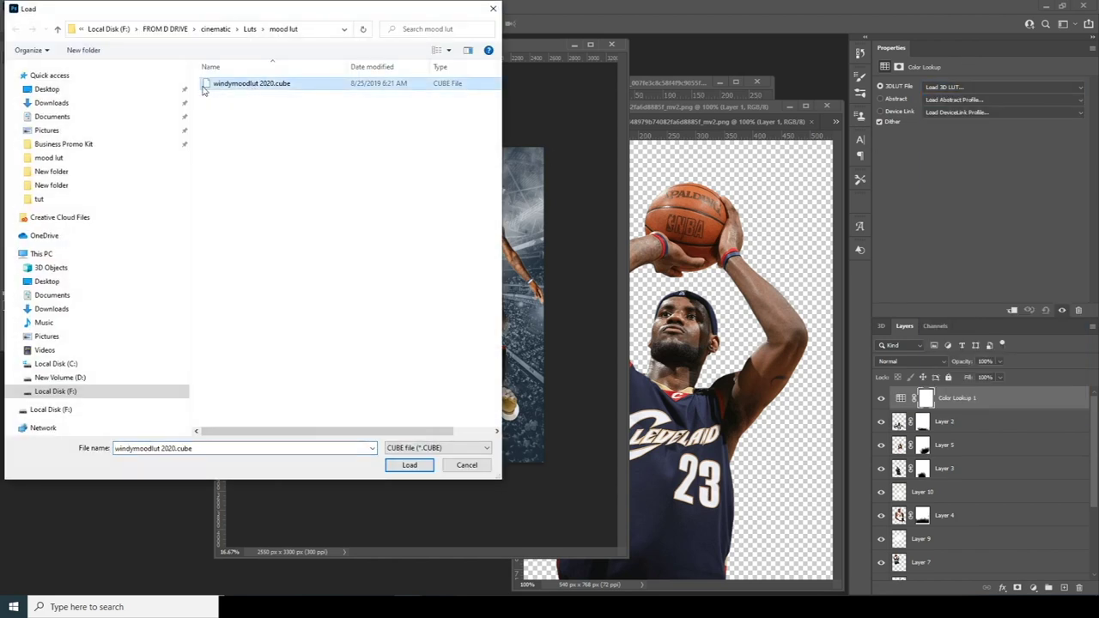
pyautogui.click(418, 468)
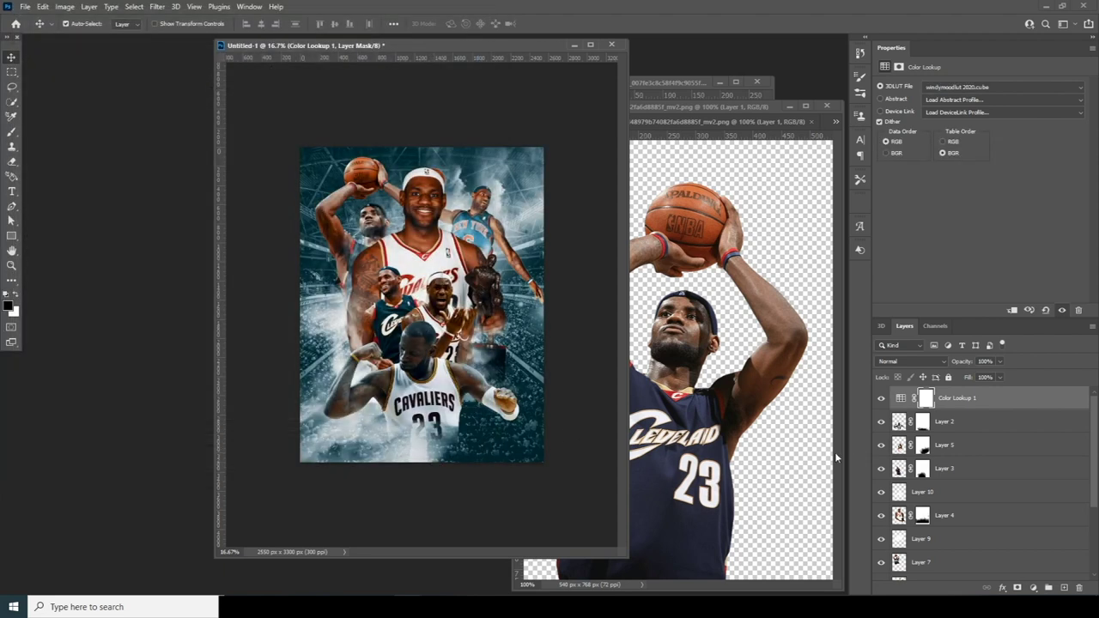
pyautogui.click(900, 399)
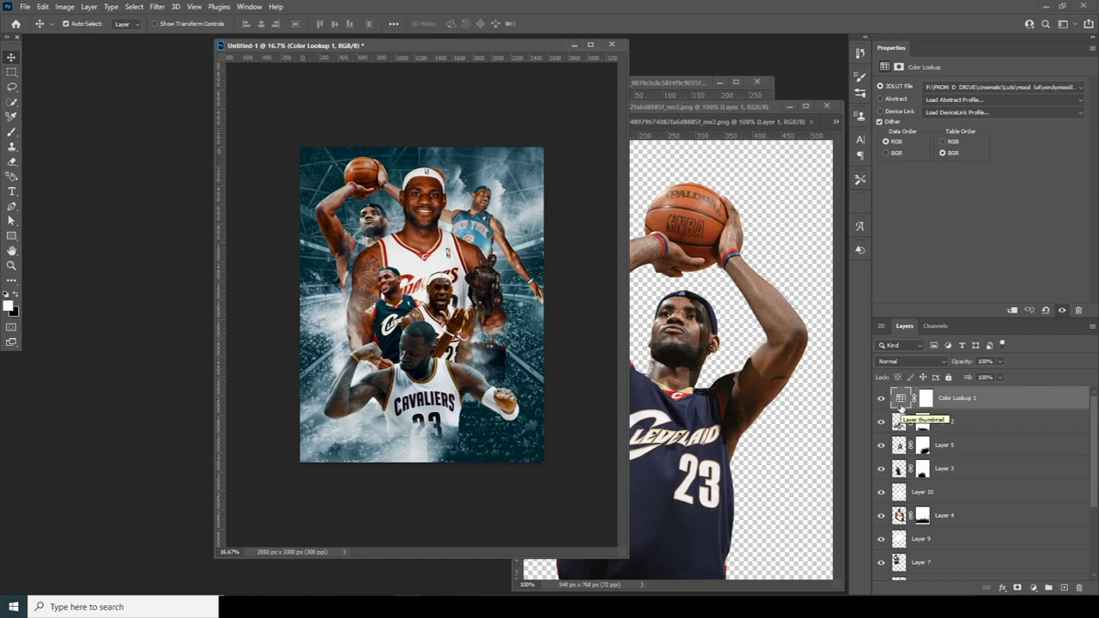
# - Add an empty layer directly above the background powder layer, Layer 8
pyautogui.scroll(-3, 1095, 483)
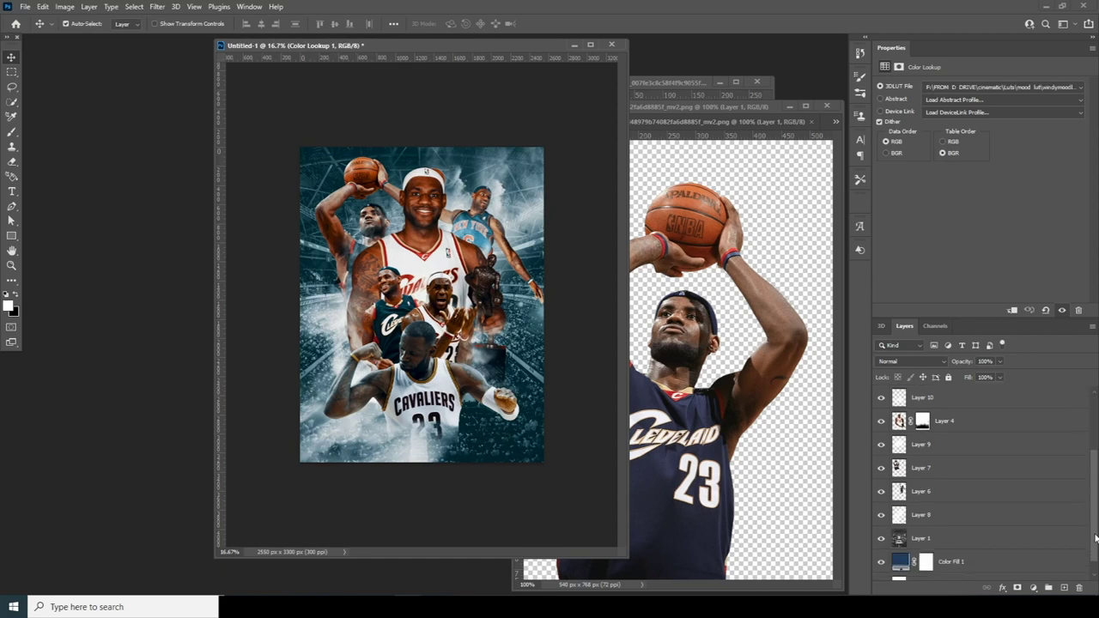
pyautogui.click(909, 503)
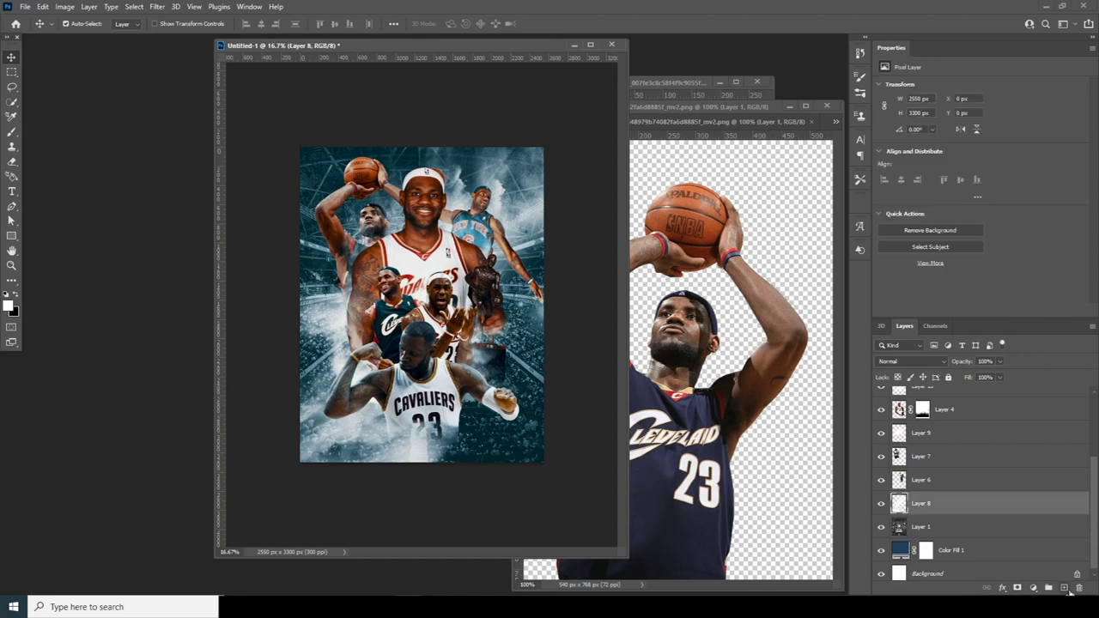
pyautogui.click(1064, 588)
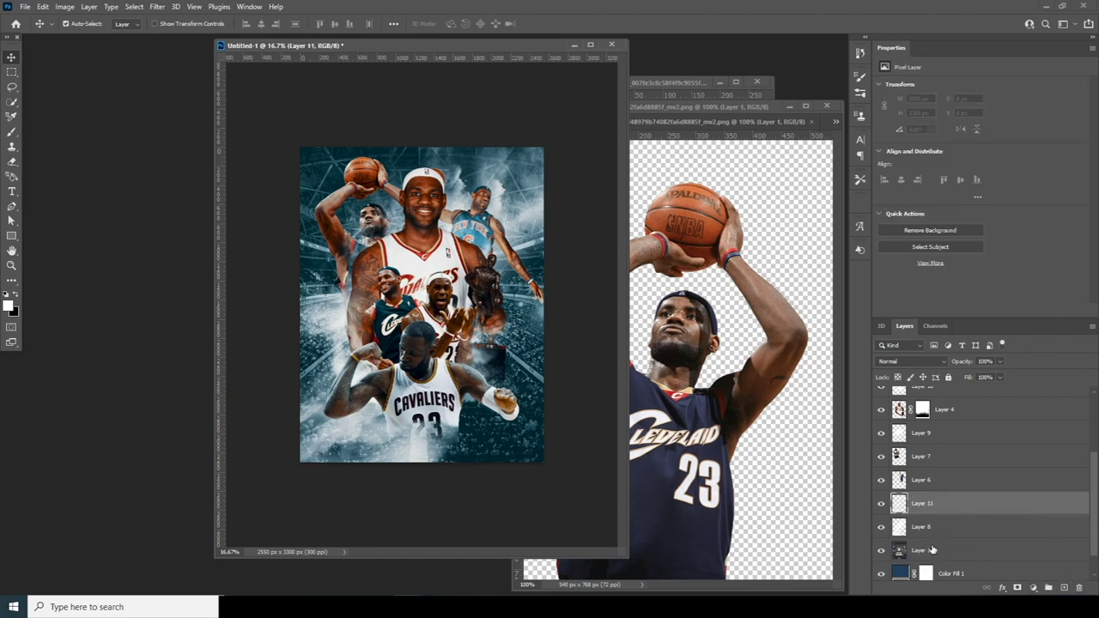
# - Choose the 004_Explosion brush from the Explosion_Brushes 2 set for painting on the empty layer above Layer 8
pyautogui.press('b')
pyautogui.click(82, 27)
pyautogui.scroll(-5, 142, 158)
pyautogui.moveTo(146, 173); pyautogui.dragTo(151, 188)
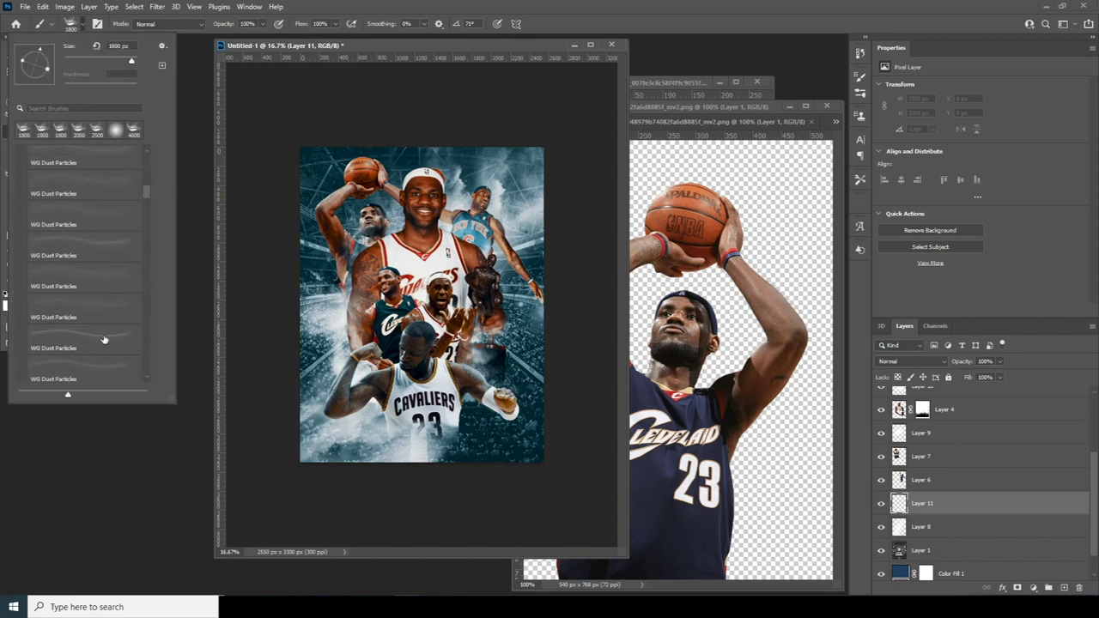
pyautogui.click(85, 369)
pyautogui.moveTo(142, 196); pyautogui.dragTo(146, 211)
pyautogui.click(86, 279)
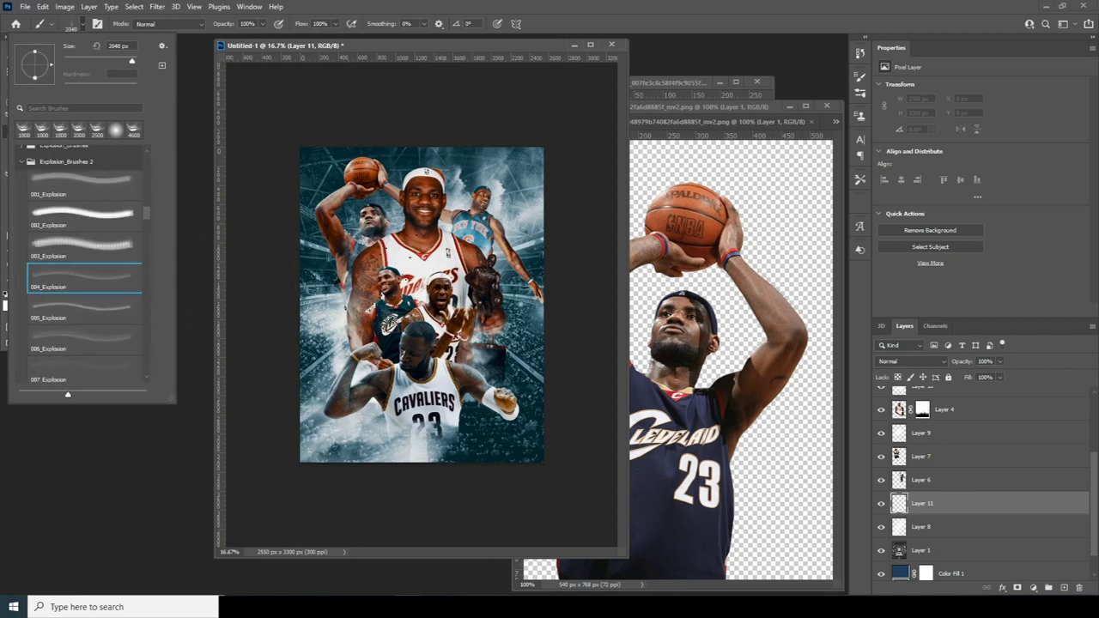
pyautogui.click(904, 511)
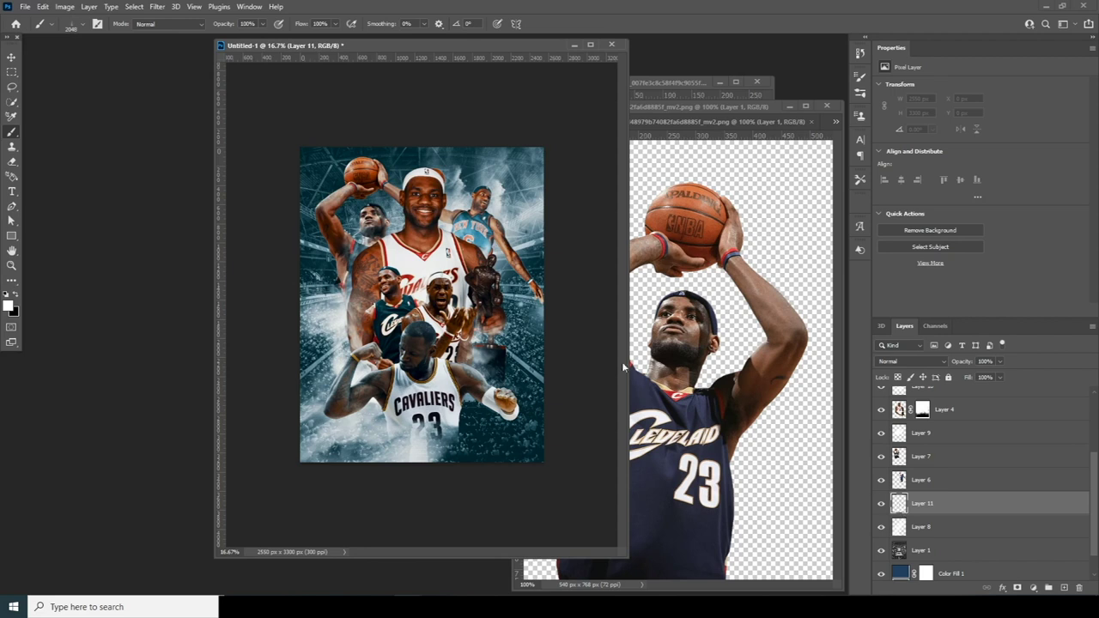
# - Enlarge the explosion brush to about 3000 px and stamp a white particle burst over the arena behind the players
pyautogui.press(']')
pyautogui.press(']')
pyautogui.press(']')
pyautogui.press(']')
pyautogui.press(']')
pyautogui.press(']')
pyautogui.press(']')
pyautogui.press(']')
pyautogui.click(414, 255)
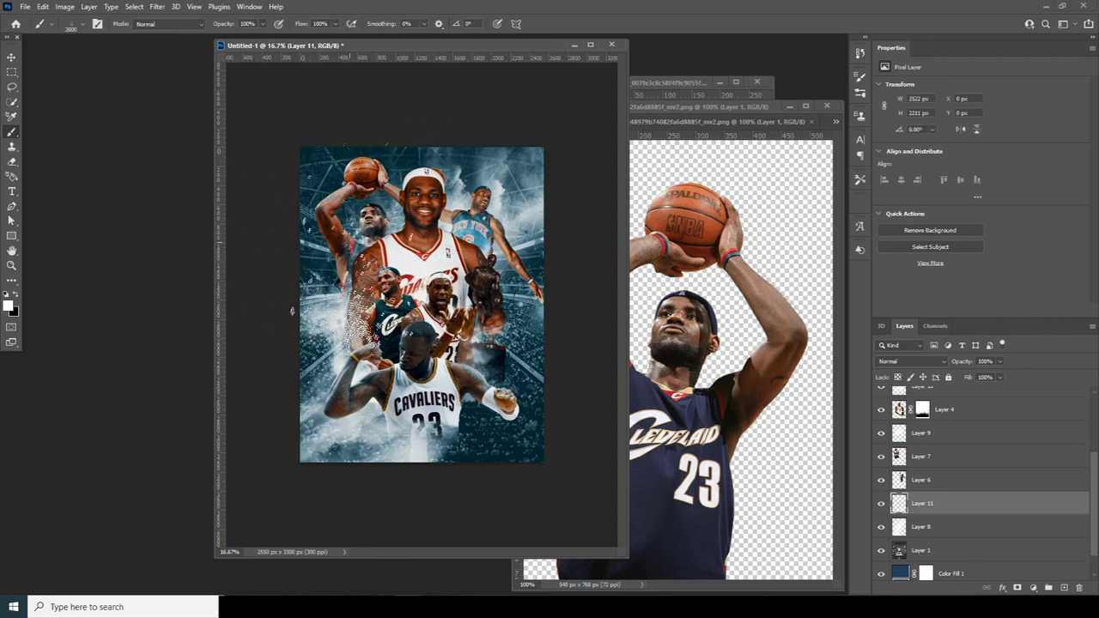
# - Enlarge the explosion brush to 5000 px and stamp a larger particle burst across the lower half of the background
pyautogui.press(']')
pyautogui.press(']')
pyautogui.press(']')
pyautogui.press(']')
pyautogui.press(']')
pyautogui.press(']')
pyautogui.press(']')
pyautogui.press(']')
pyautogui.press(']')
pyautogui.press(']')
pyautogui.press(']')
pyautogui.press(']')
pyautogui.press(']')
pyautogui.press(']')
pyautogui.press(']')
pyautogui.press(']')
pyautogui.press(']')
pyautogui.press(']')
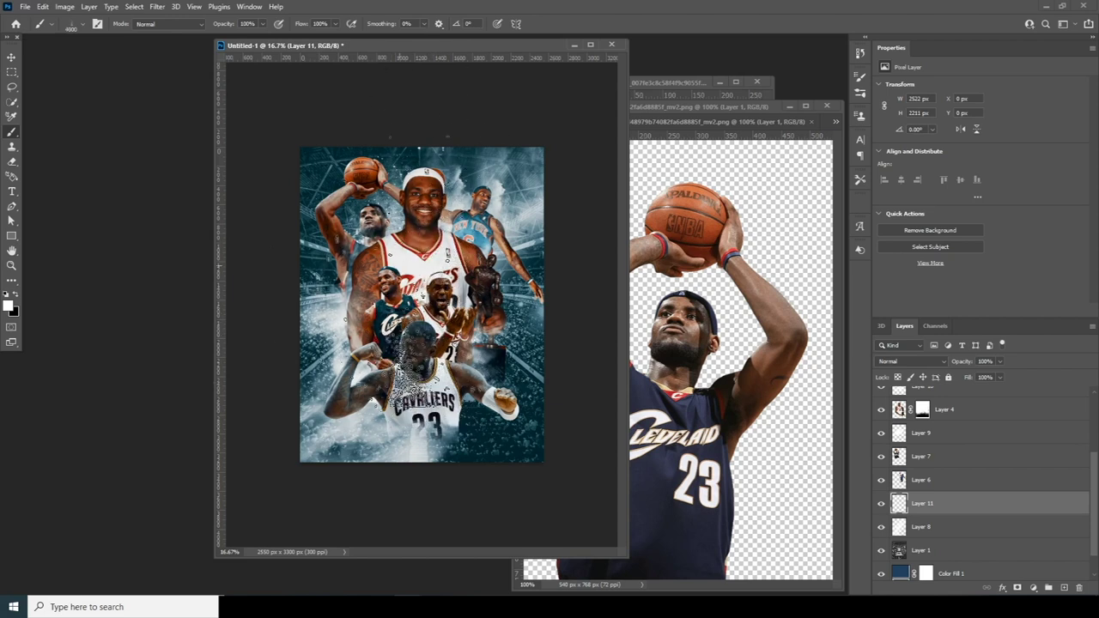
pyautogui.press(']')
pyautogui.click(417, 314)
# - Add more white particles over the lower background with the explosion brush reduced to 4400 px and below
pyautogui.press('[')
pyautogui.press('[')
pyautogui.press('[')
pyautogui.press('[')
pyautogui.press('[')
pyautogui.press('[')
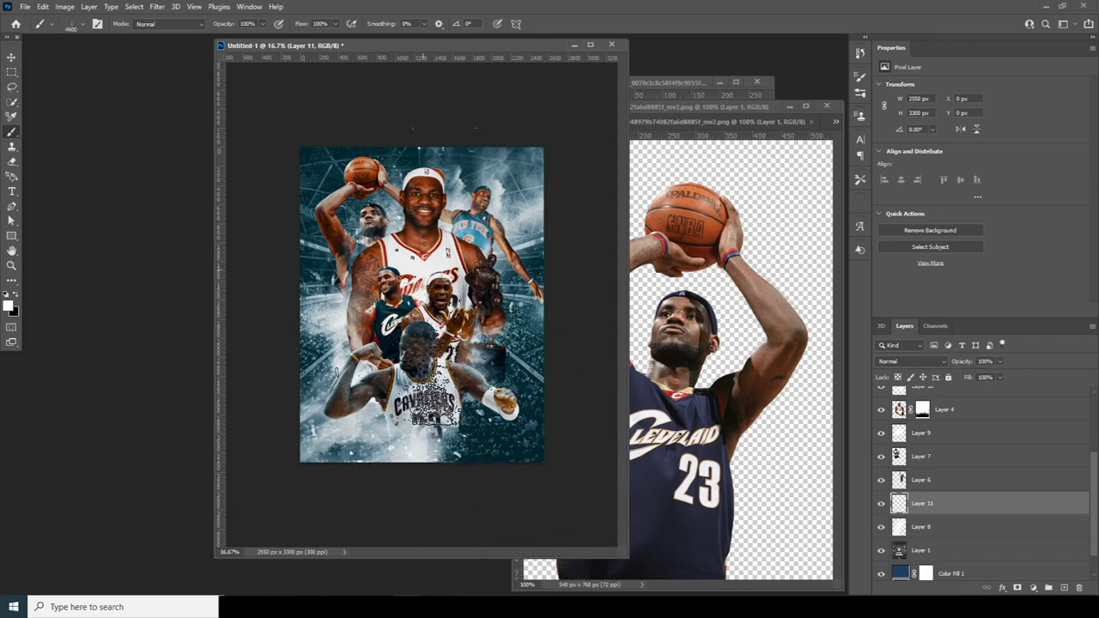
pyautogui.press('[')
pyautogui.press('[')
pyautogui.press('[')
pyautogui.press('[')
pyautogui.press('[')
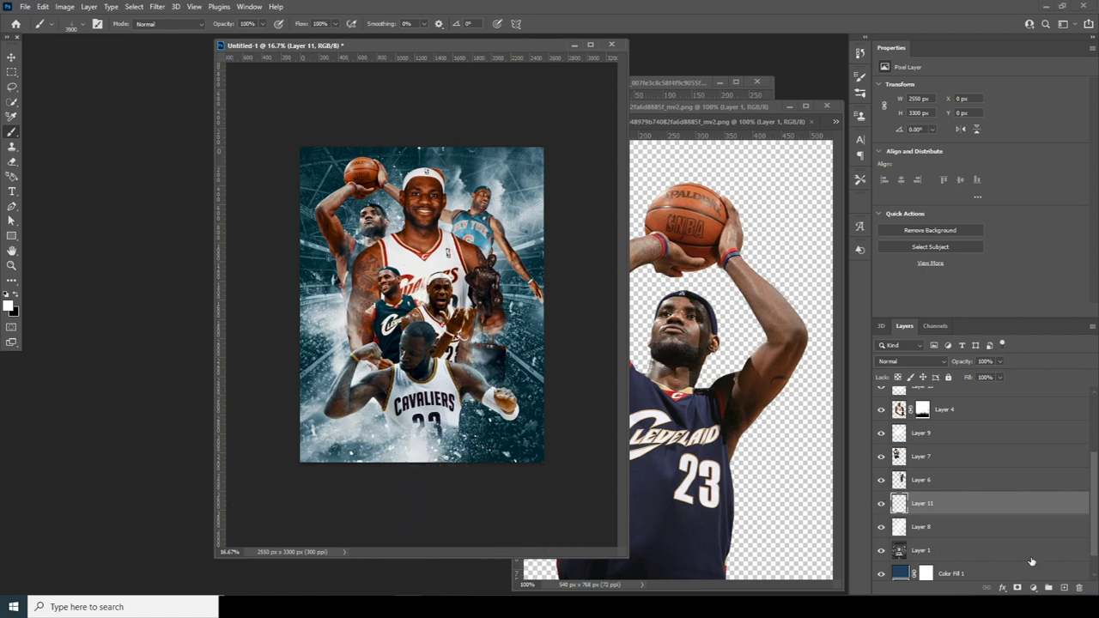
# - Add a new layer above Layer 11, stamp another white particle burst on it, and rotate the burst slightly clockwise
pyautogui.click(1064, 588)
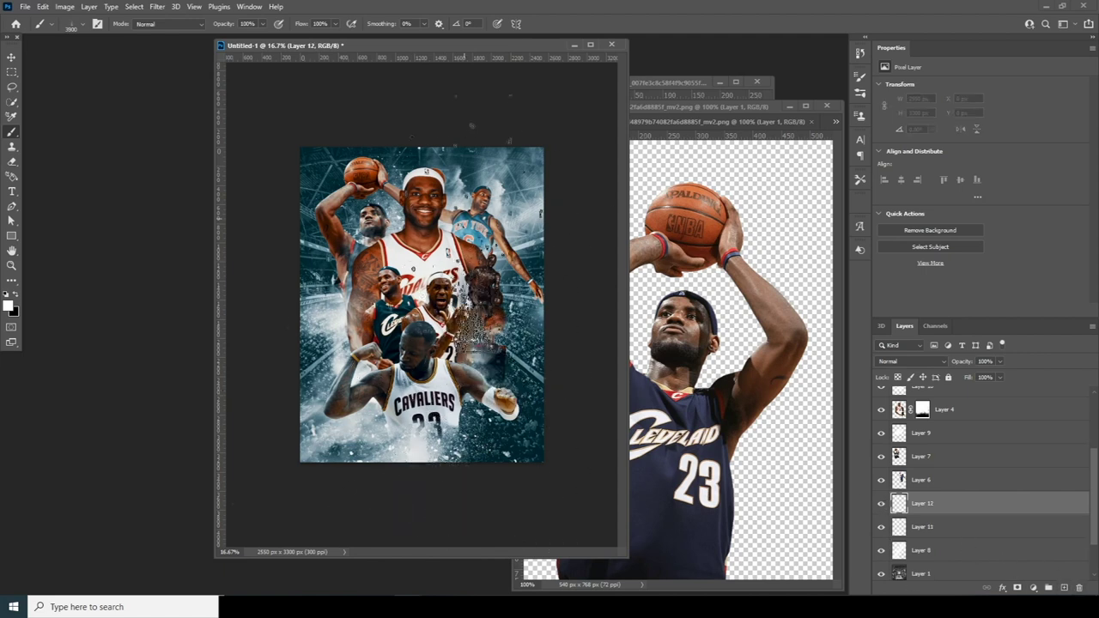
pyautogui.click(440, 252)
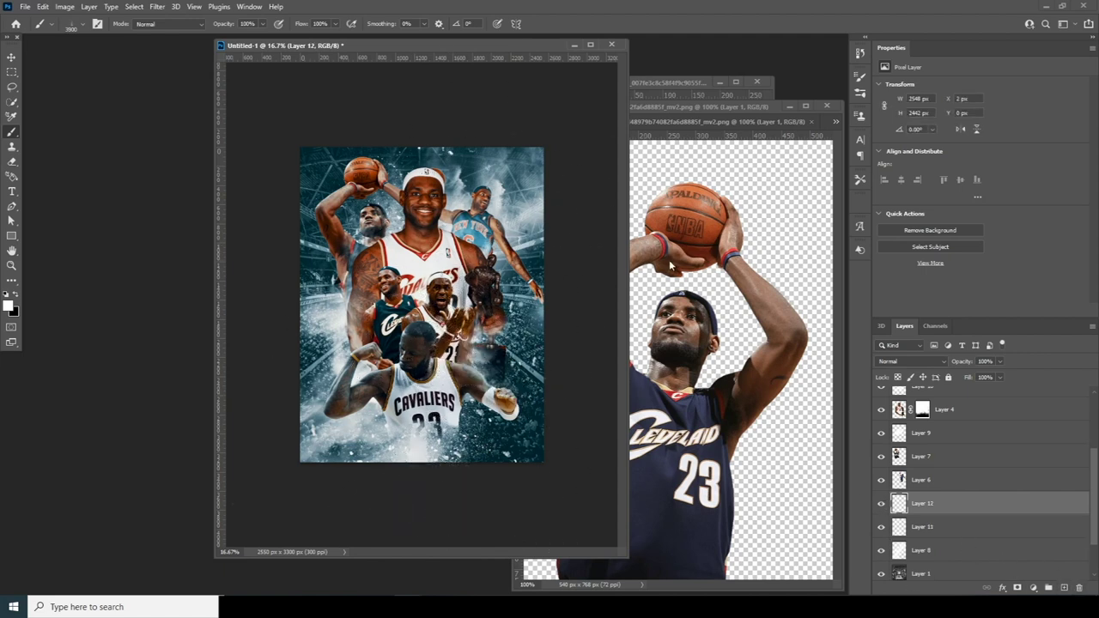
pyautogui.hotkey('ctrl', 't')
pyautogui.moveTo(549, 147)
pyautogui.mouseDown()
pyautogui.moveTo(579, 196)
pyautogui.moveTo(550, 221)
pyautogui.moveTo(554, 159)
pyautogui.mouseUp()
pyautogui.press('Return')
# - Add an empty layer above the large central player's Layer 4 and stamp a particle burst with the explosion brush at 3200 px
pyautogui.press('b')
pyautogui.scroll(2, 1033, 459)
pyautogui.click(899, 461)
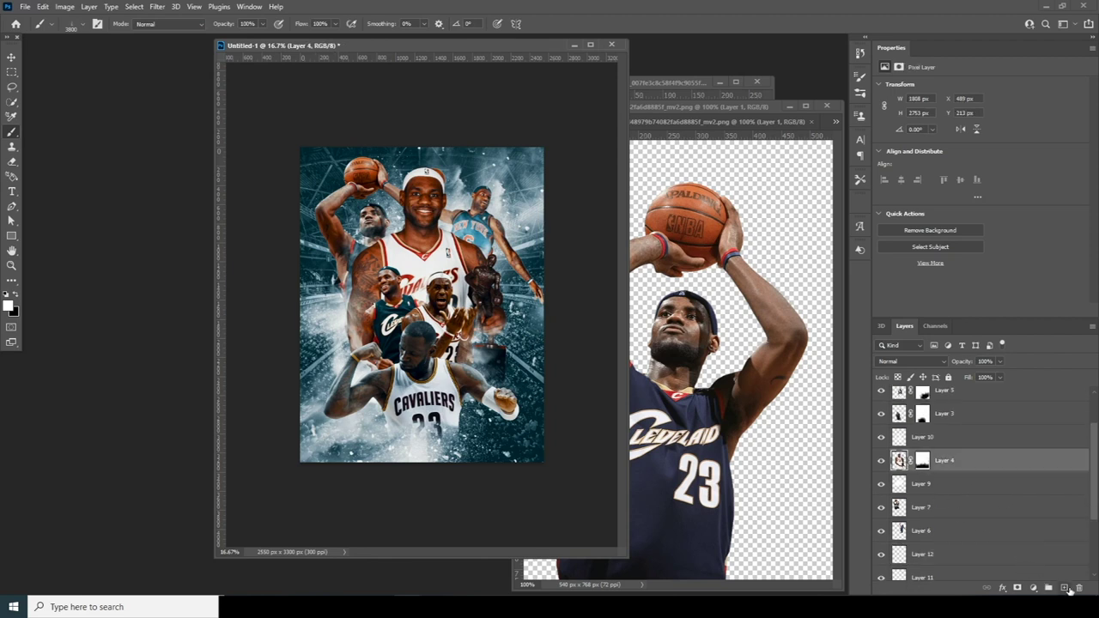
pyautogui.click(1064, 588)
pyautogui.press('[')
pyautogui.press('[')
pyautogui.press('[')
pyautogui.press('[')
pyautogui.press('[')
pyautogui.press('[')
pyautogui.press('[')
pyautogui.press('[')
pyautogui.click(442, 295)
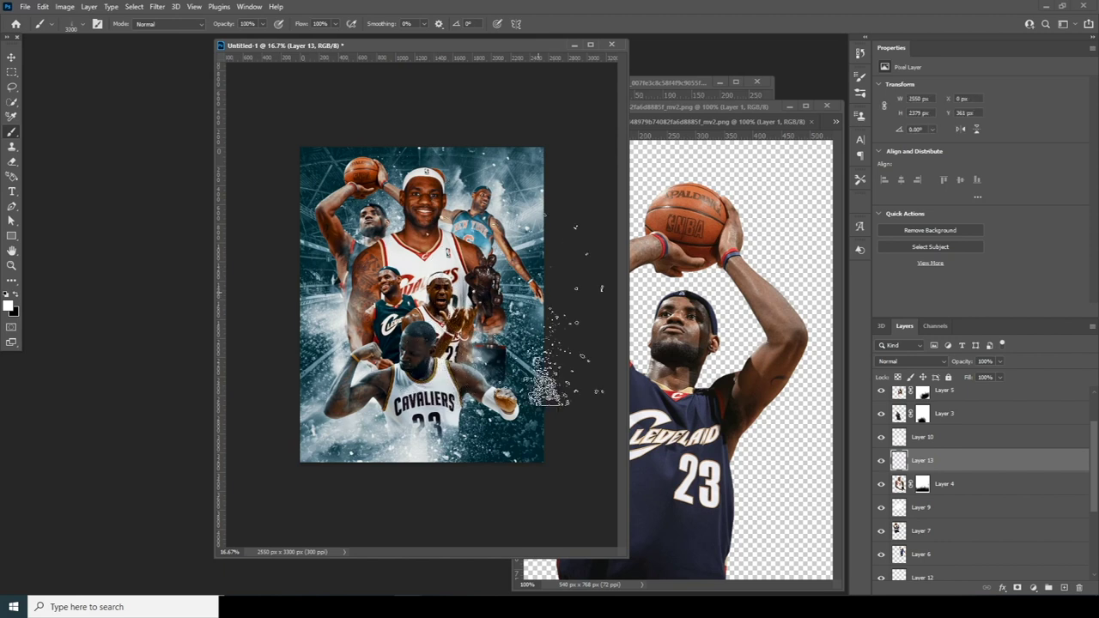
# - Rotate the particle burst over the central player by about 9.6°, shift it up and right, and switch to the Eraser
pyautogui.hotkey('ctrl', 't')
pyautogui.moveTo(559, 153)
pyautogui.mouseDown()
pyautogui.moveTo(557, 211)
pyautogui.moveTo(507, 249)
pyautogui.mouseUp()
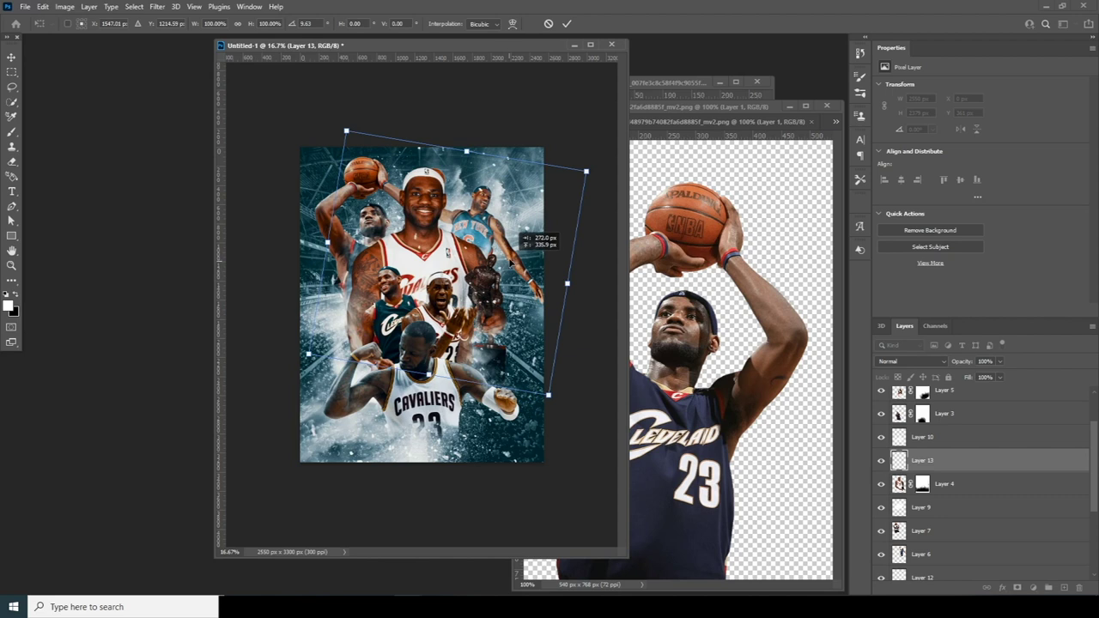
pyautogui.press('Return')
pyautogui.press('e')
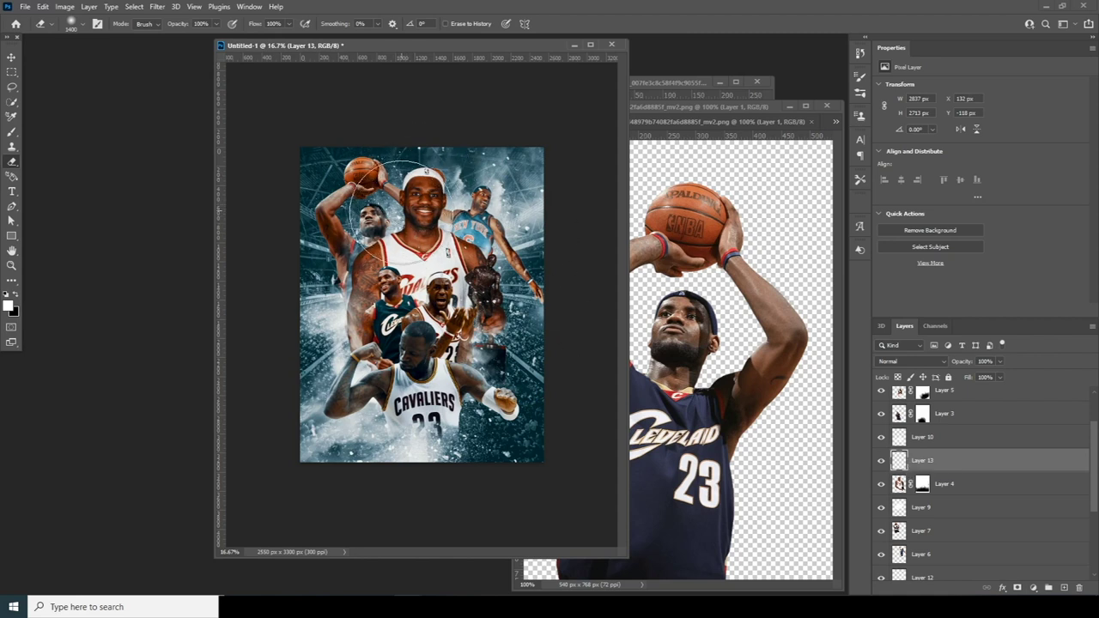
# - Add an empty layer above Layer 10 and stamp white particles over the poster's left side with the explosion brush angled at 32°
pyautogui.click(924, 440)
pyautogui.click(1065, 588)
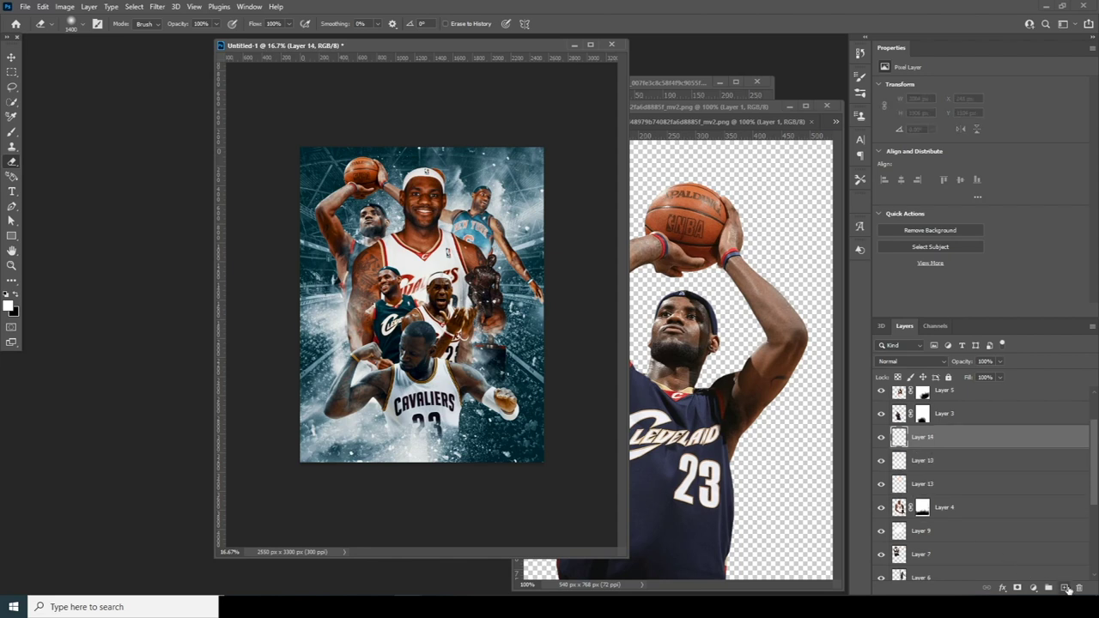
pyautogui.press('b')
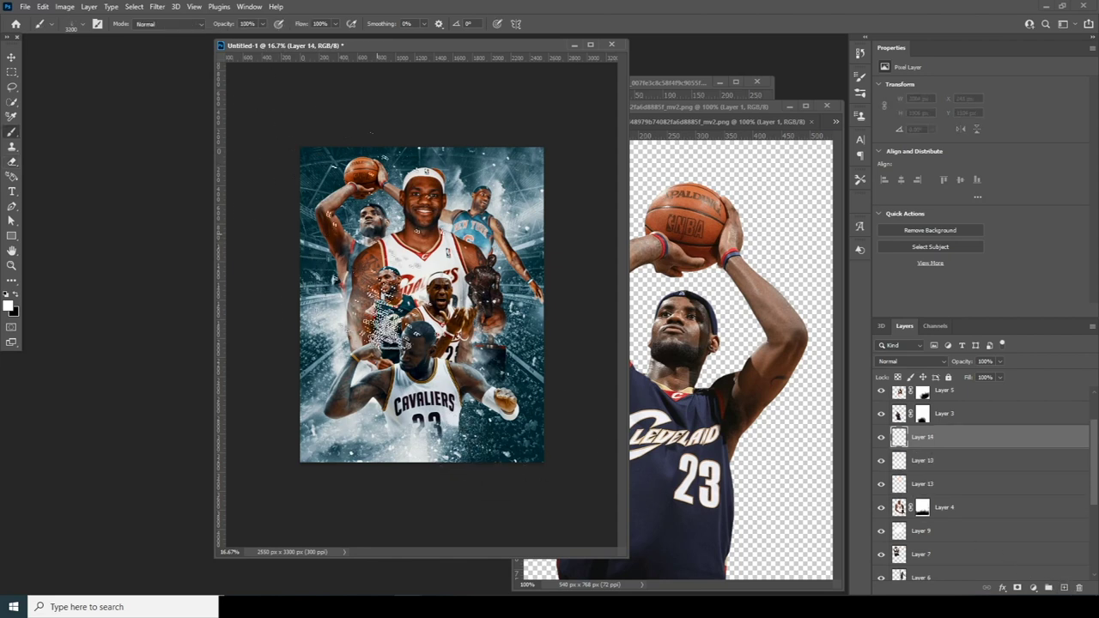
pyautogui.click(75, 24)
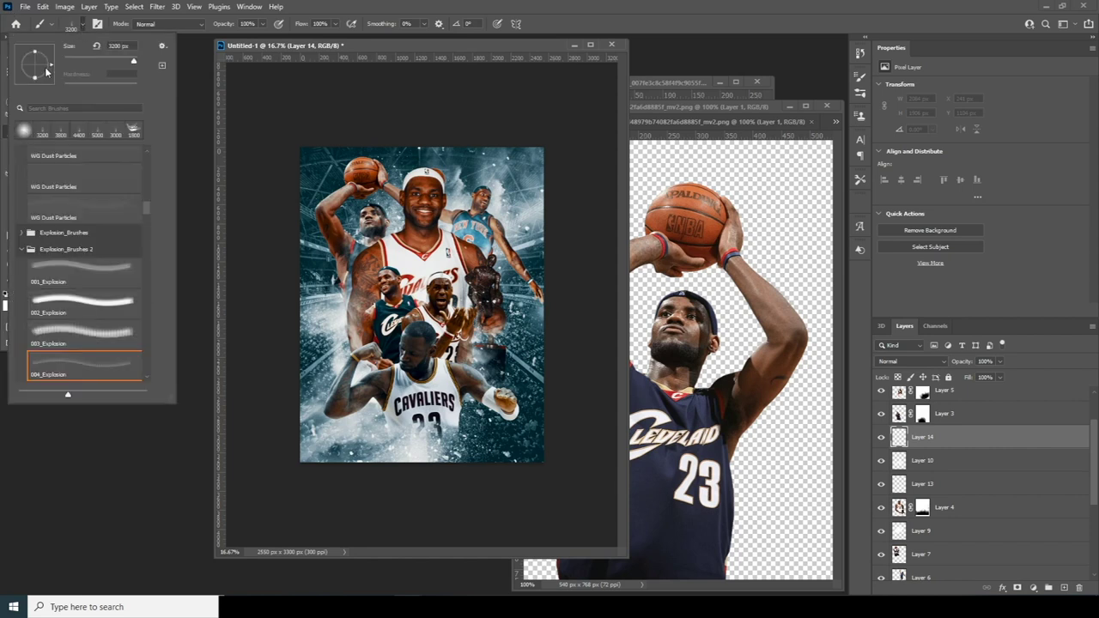
pyautogui.click(282, 258)
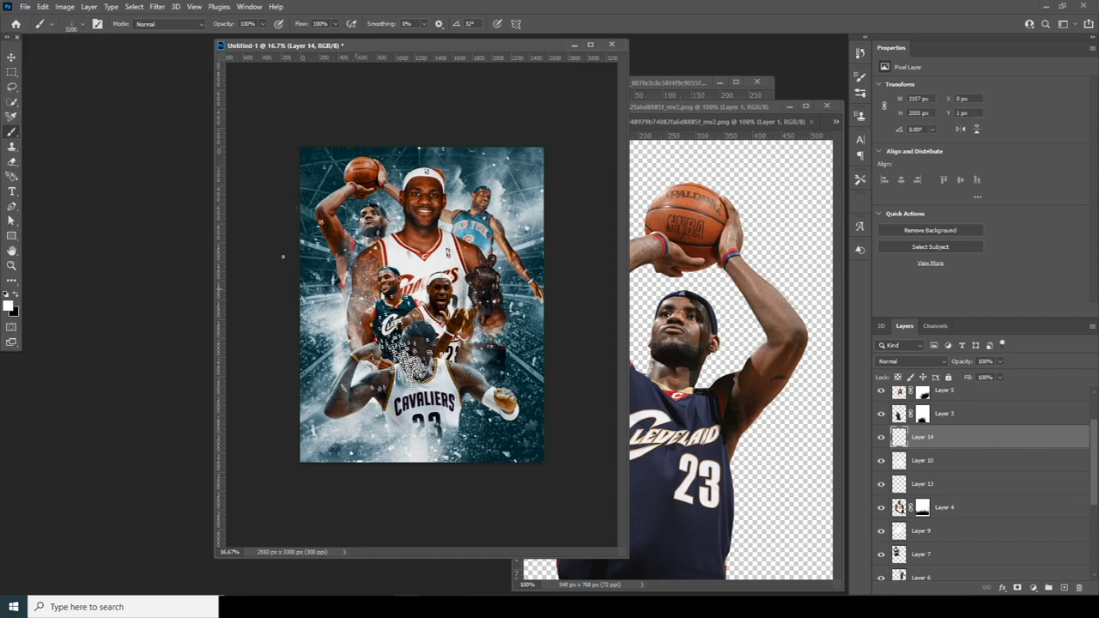
pyautogui.hotkey('ctrl', 'z')
pyautogui.click(358, 344)
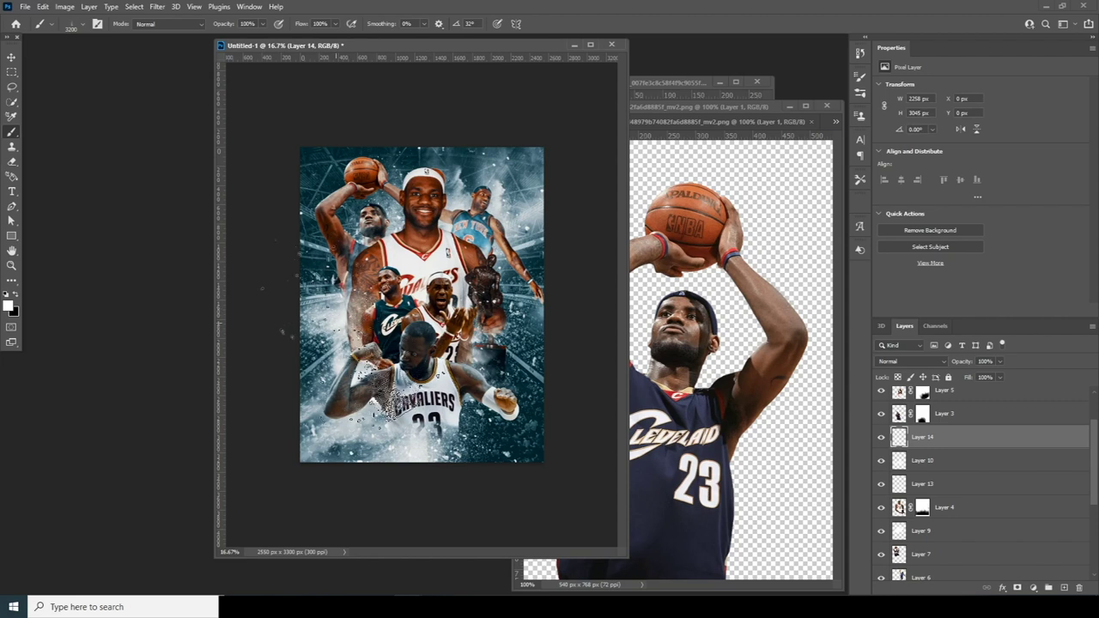
pyautogui.click(338, 357)
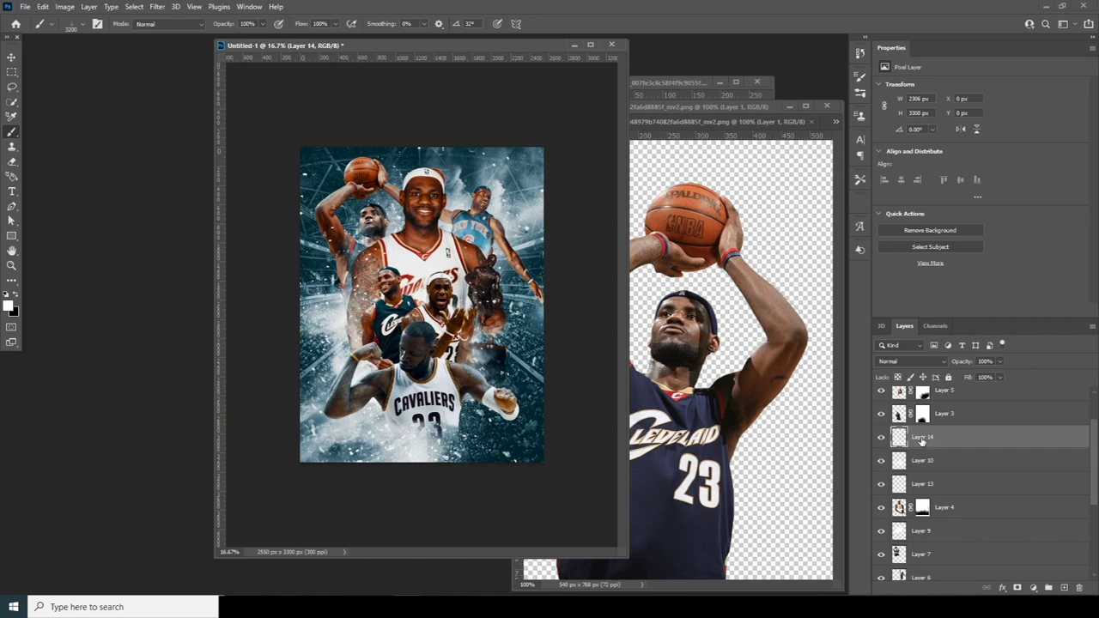
# - Clean excess particles off the central player on Layer 14 with the Eraser reduced to 700 px
pyautogui.press('e')
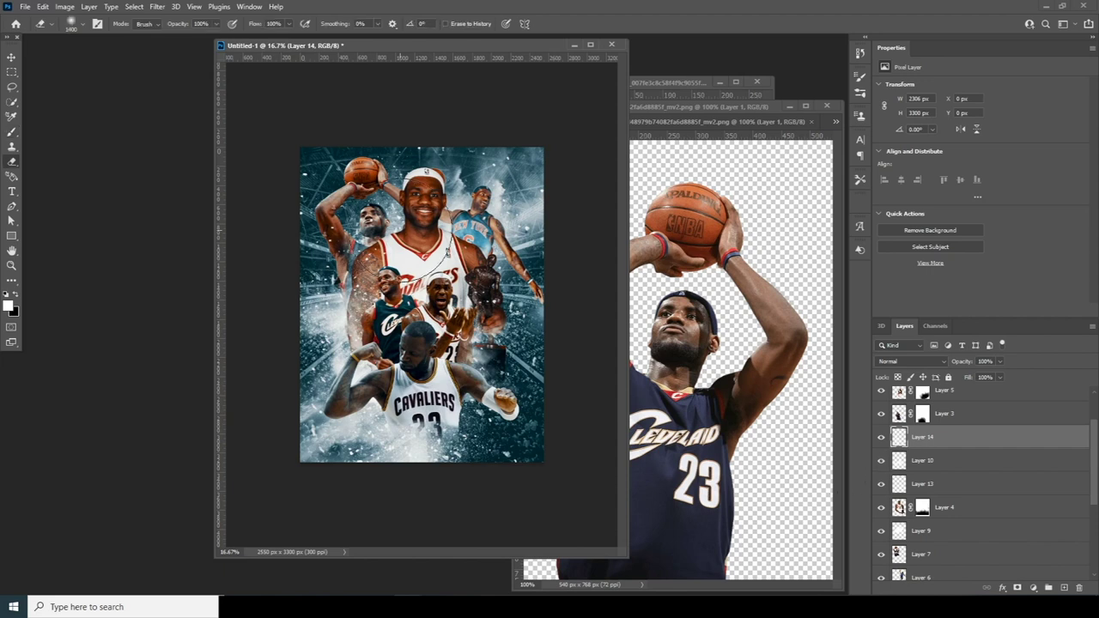
pyautogui.press('[')
pyautogui.press('[')
pyautogui.press('[')
pyautogui.press('[')
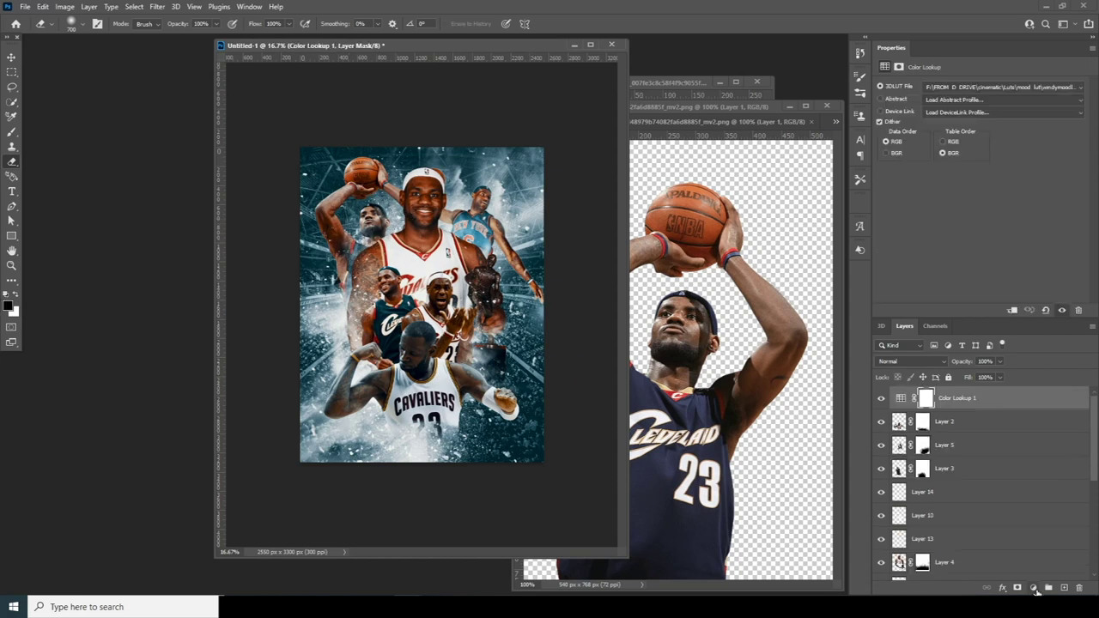
# - Add a Gradient Map adjustment above the Color Lookup layer and apply the Blue_27 preset gradient to it
pyautogui.click(1034, 589)
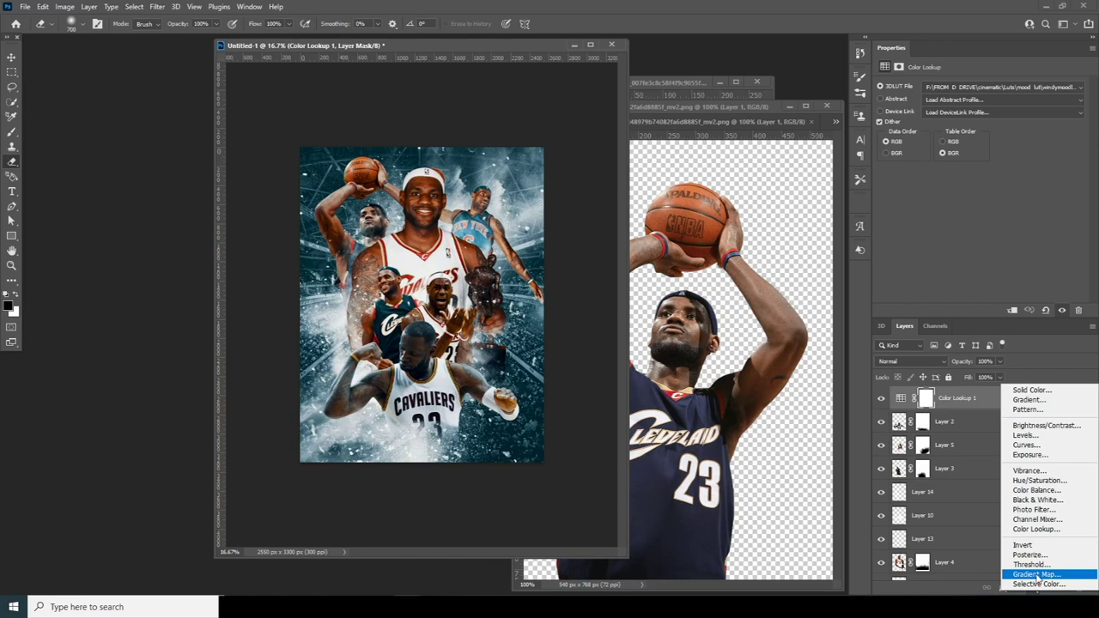
pyautogui.click(1037, 574)
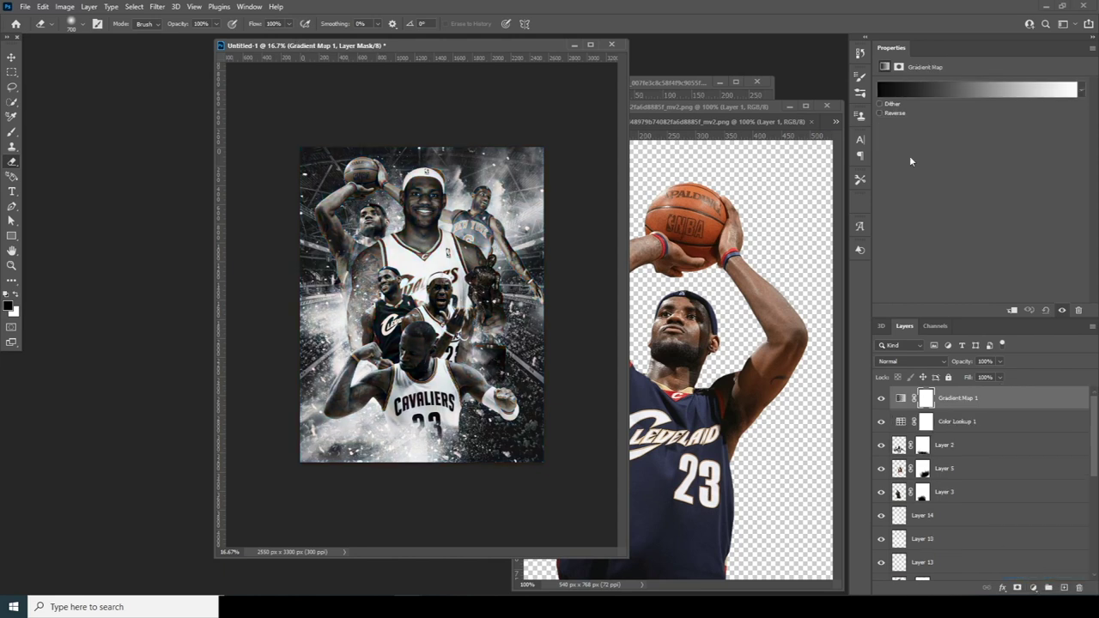
pyautogui.click(915, 91)
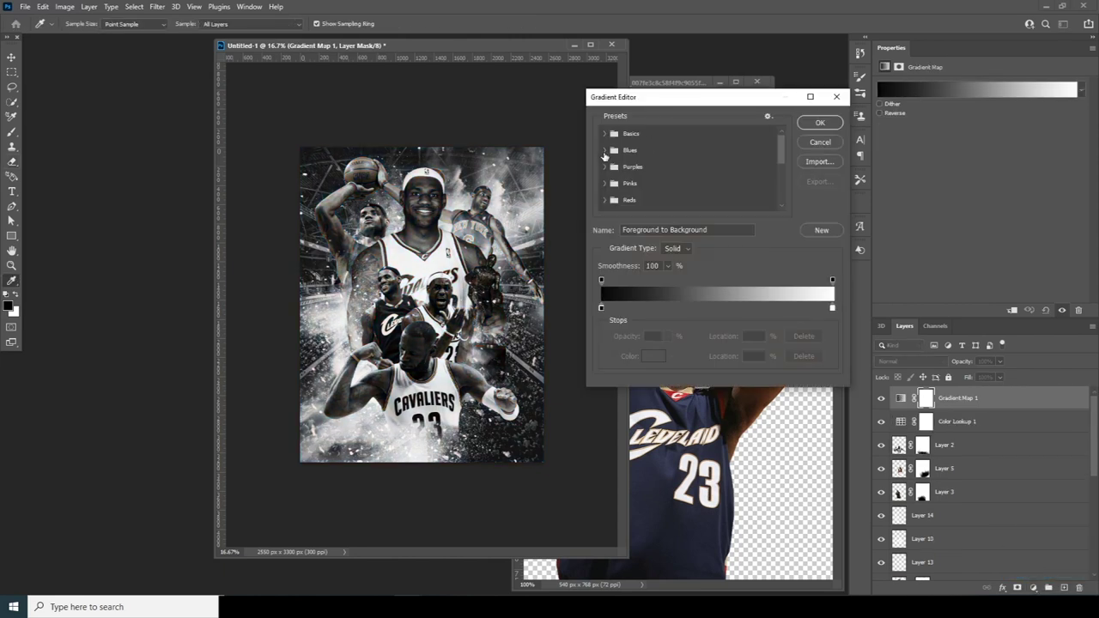
pyautogui.click(604, 151)
pyautogui.moveTo(781, 146); pyautogui.dragTo(782, 153)
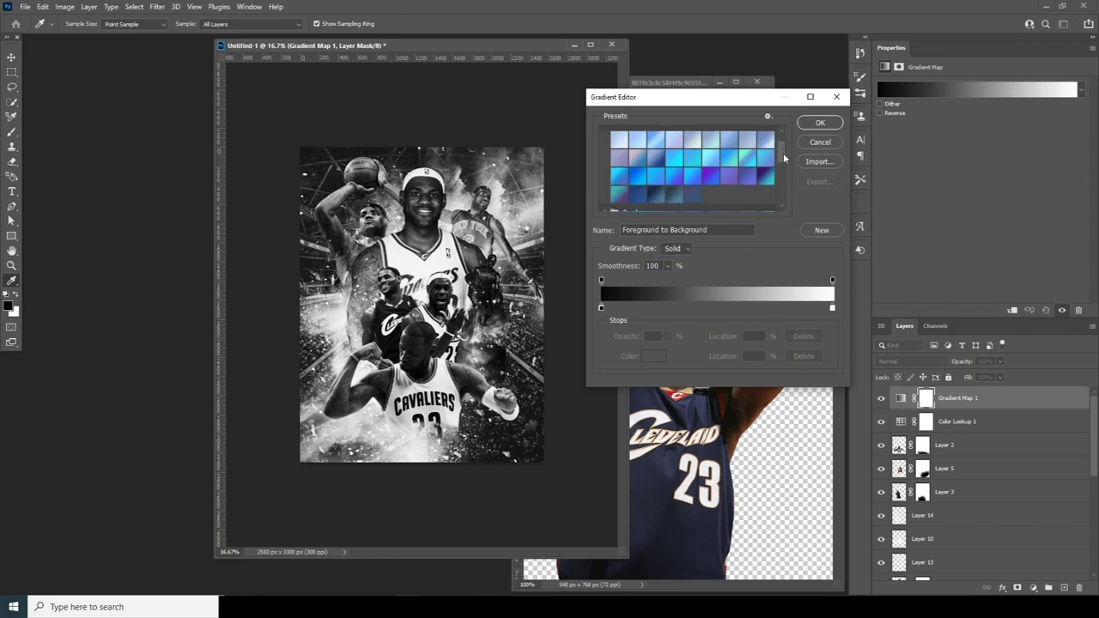
pyautogui.click(747, 179)
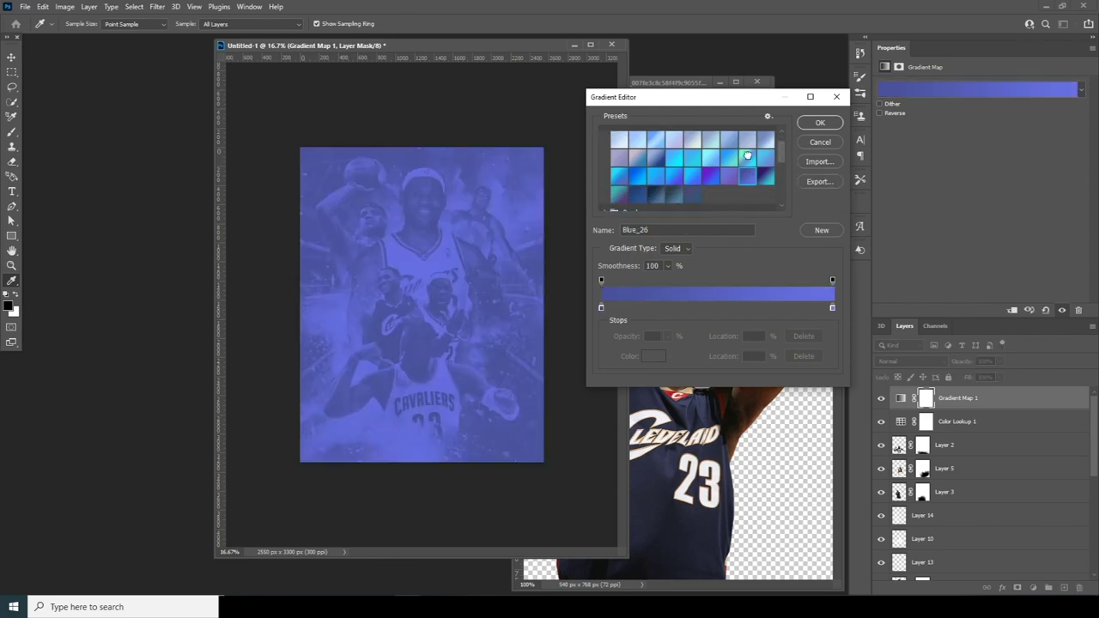
pyautogui.click(748, 158)
pyautogui.click(711, 178)
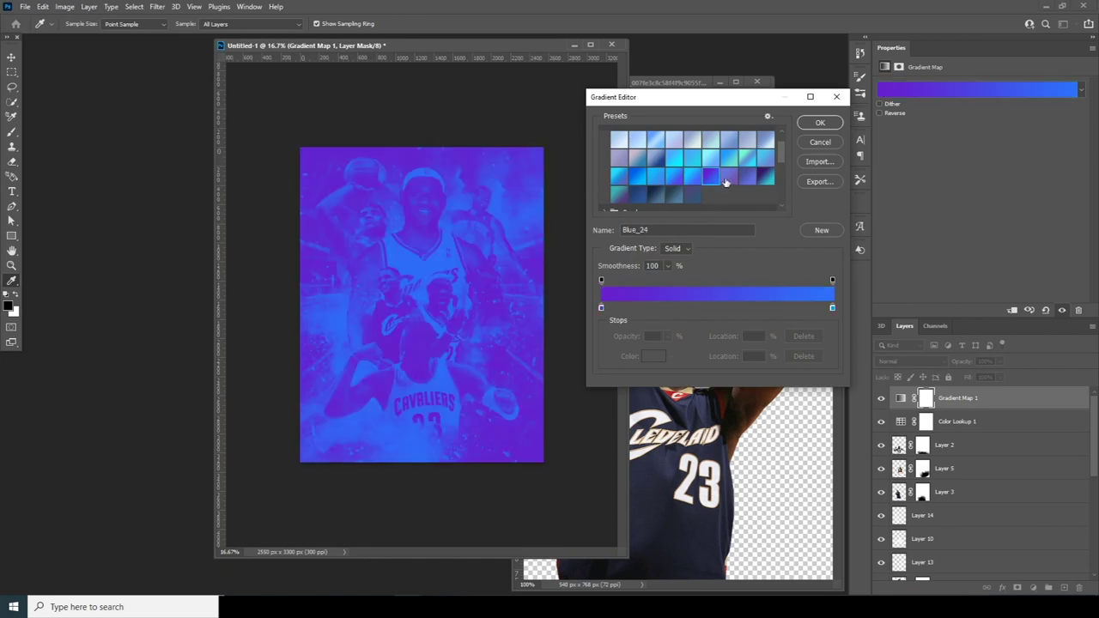
pyautogui.click(762, 179)
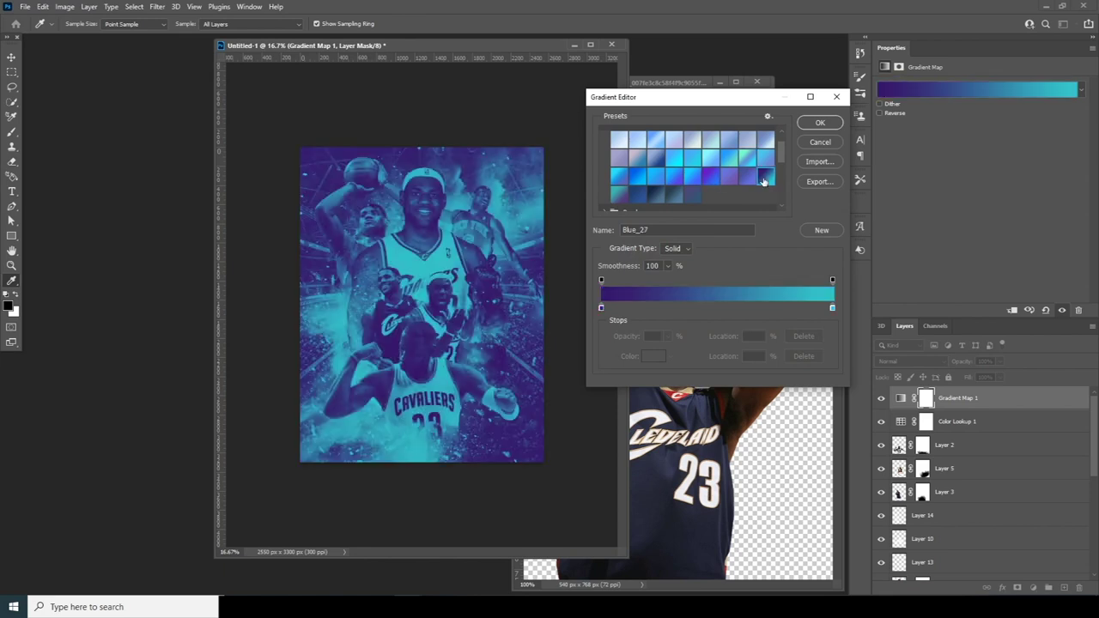
pyautogui.click(820, 124)
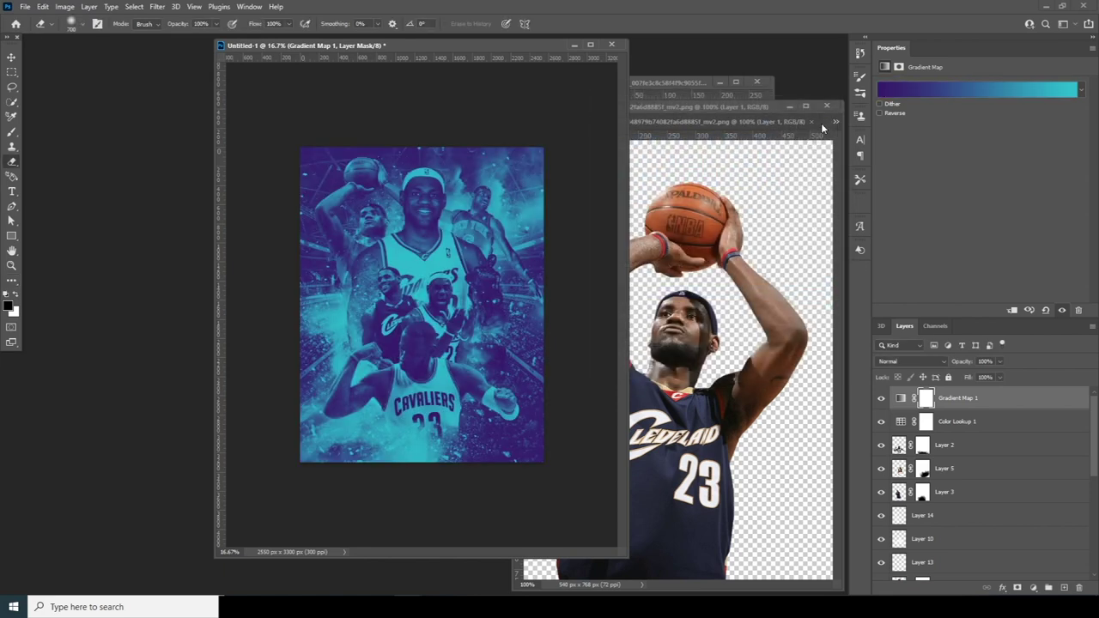
# - Set the Gradient Map adjustment's blend mode to Soft Light
pyautogui.click(892, 363)
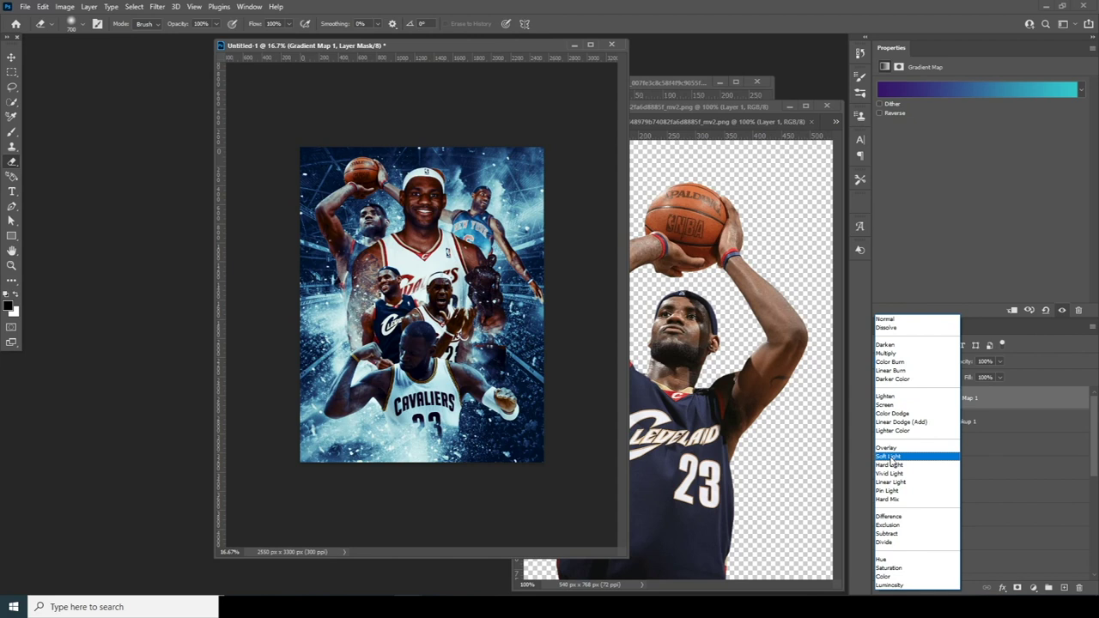
pyautogui.click(889, 456)
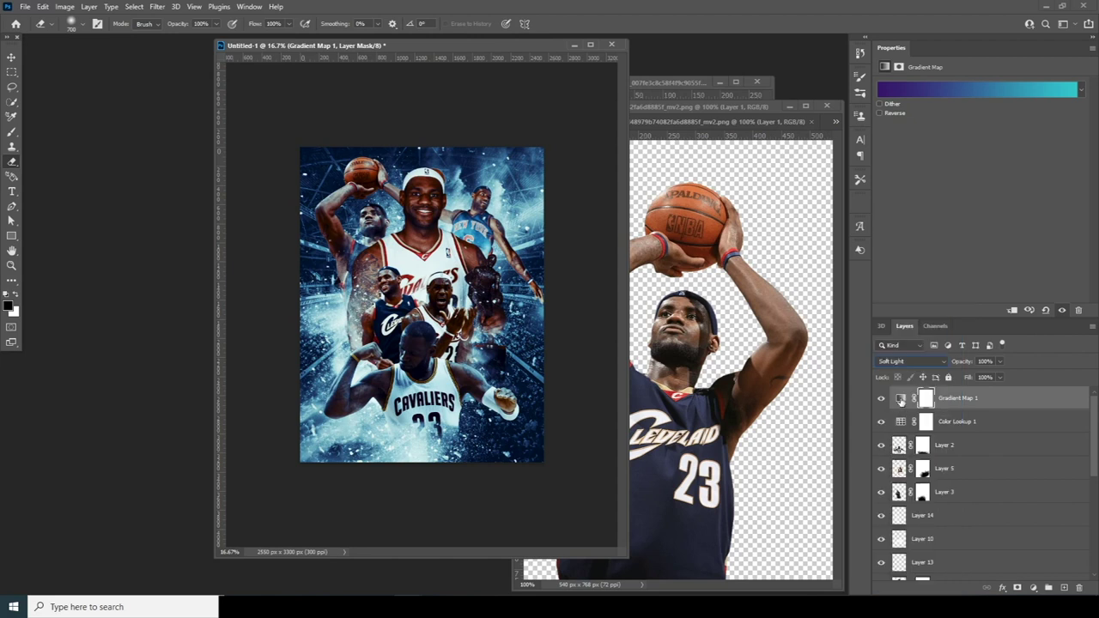
pyautogui.click(900, 399)
pyautogui.click(900, 426)
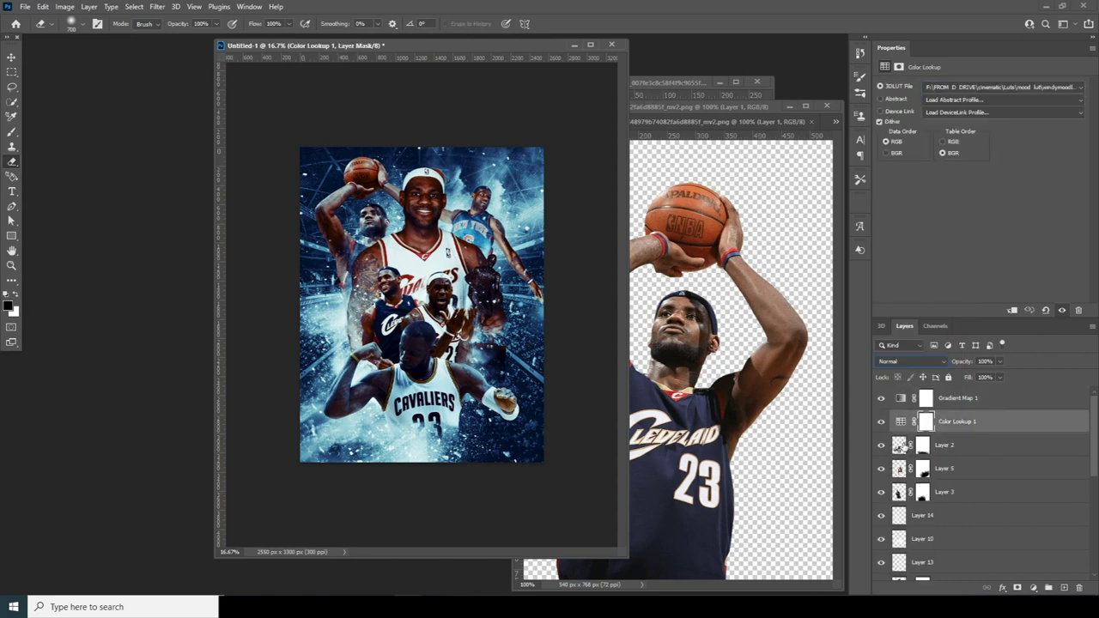
pyautogui.click(903, 403)
# - Add an empty layer above Layer 2 and paint a soft white glow over the poster's upper-left area with the 3200 px Soft Round brush
pyautogui.click(898, 444)
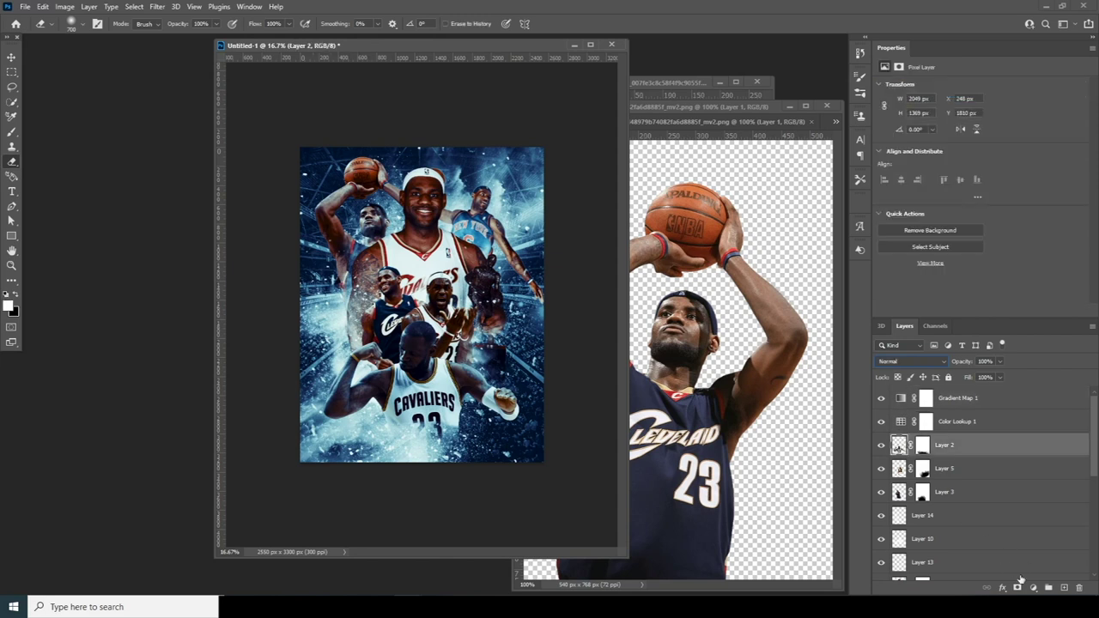
pyautogui.click(1063, 588)
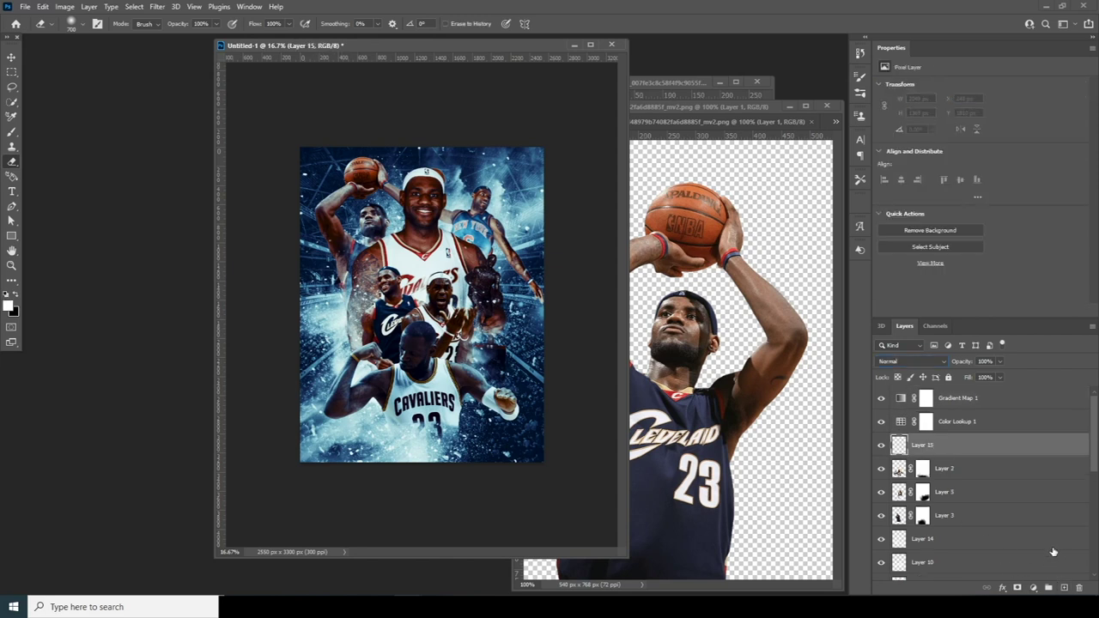
pyautogui.press('b')
pyautogui.click(86, 25)
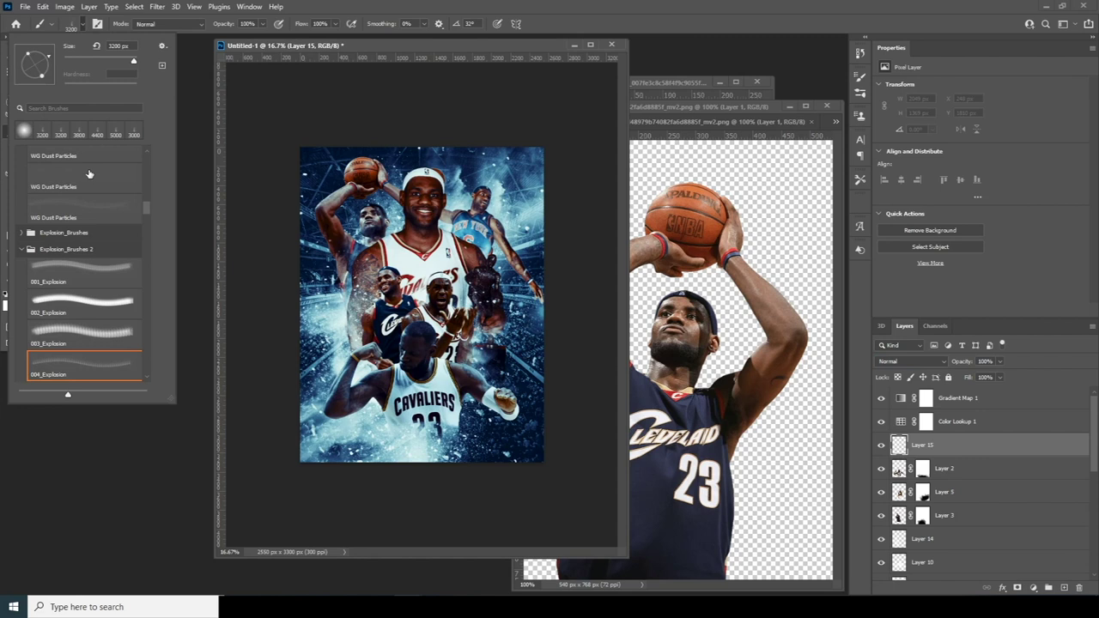
pyautogui.moveTo(144, 206); pyautogui.dragTo(145, 158)
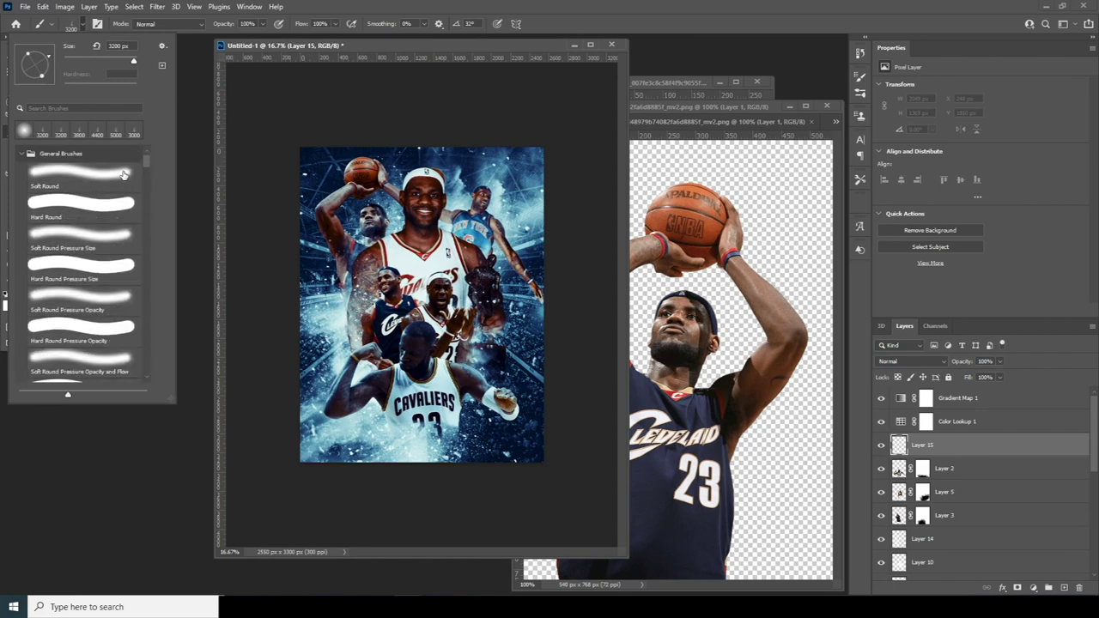
pyautogui.doubleClick(123, 174)
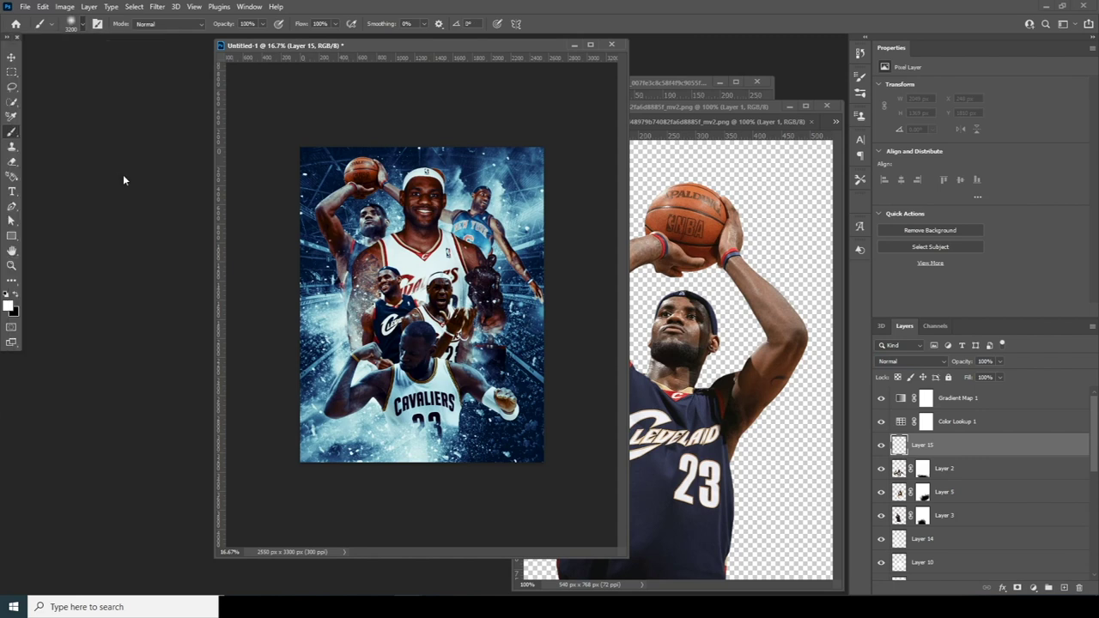
pyautogui.click(293, 208)
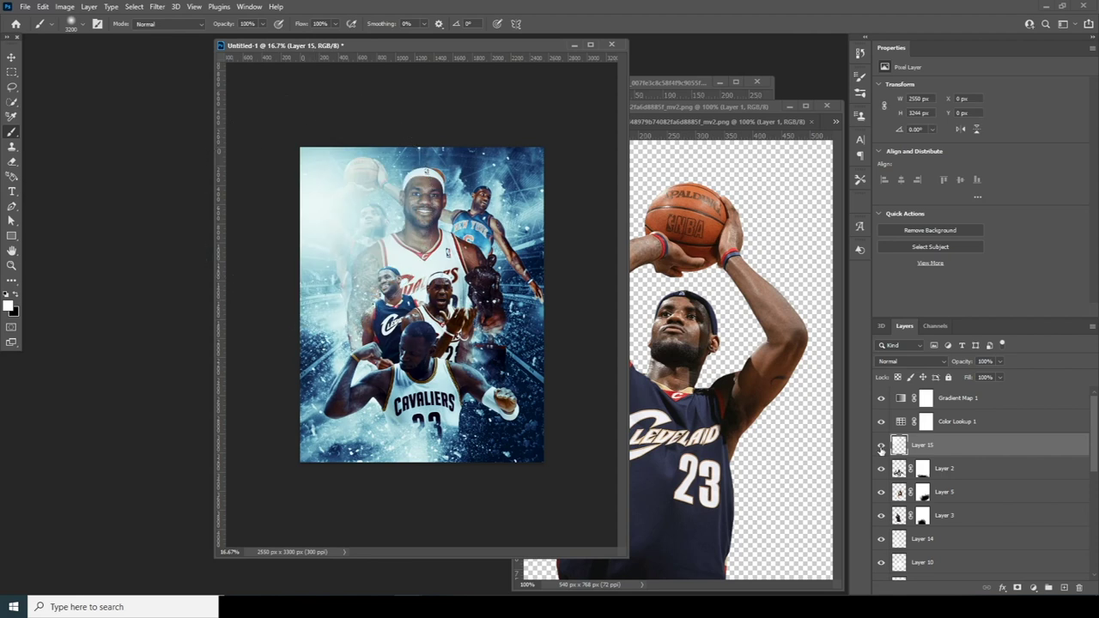
# - Lower the opacity of the white glow layer to 51%
pyautogui.click(999, 360)
pyautogui.moveTo(1002, 378); pyautogui.dragTo(979, 378)
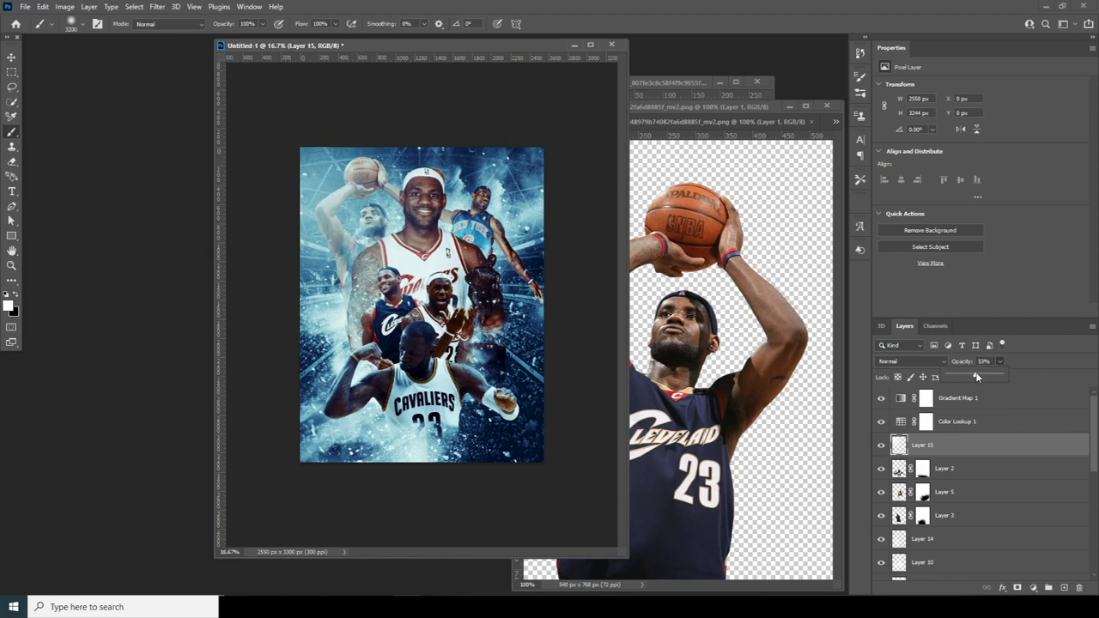
pyautogui.moveTo(976, 376); pyautogui.dragTo(974, 376)
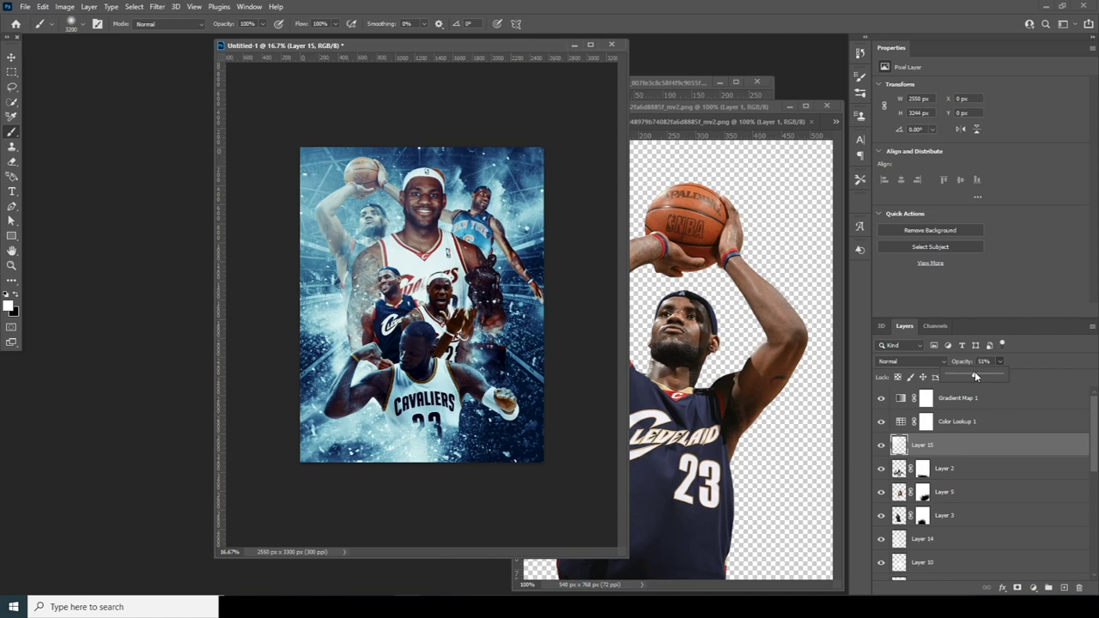
# - Add a layer above the Gradient Map, filled with 50% Gray and blended in Soft Light mode
pyautogui.click(1016, 397)
pyautogui.click(1063, 588)
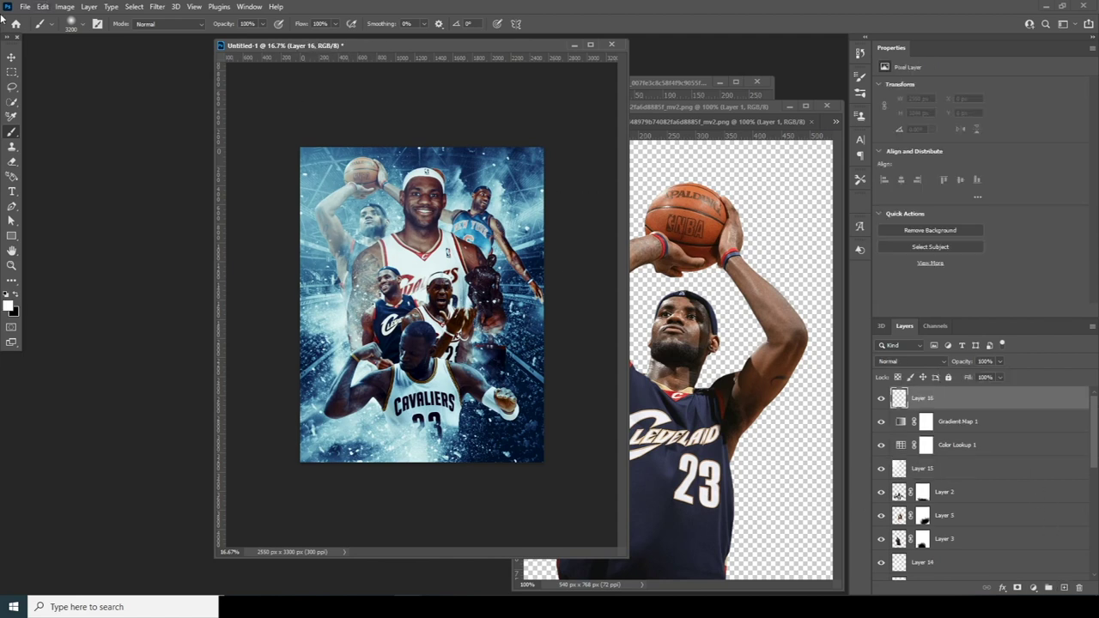
pyautogui.click(42, 7)
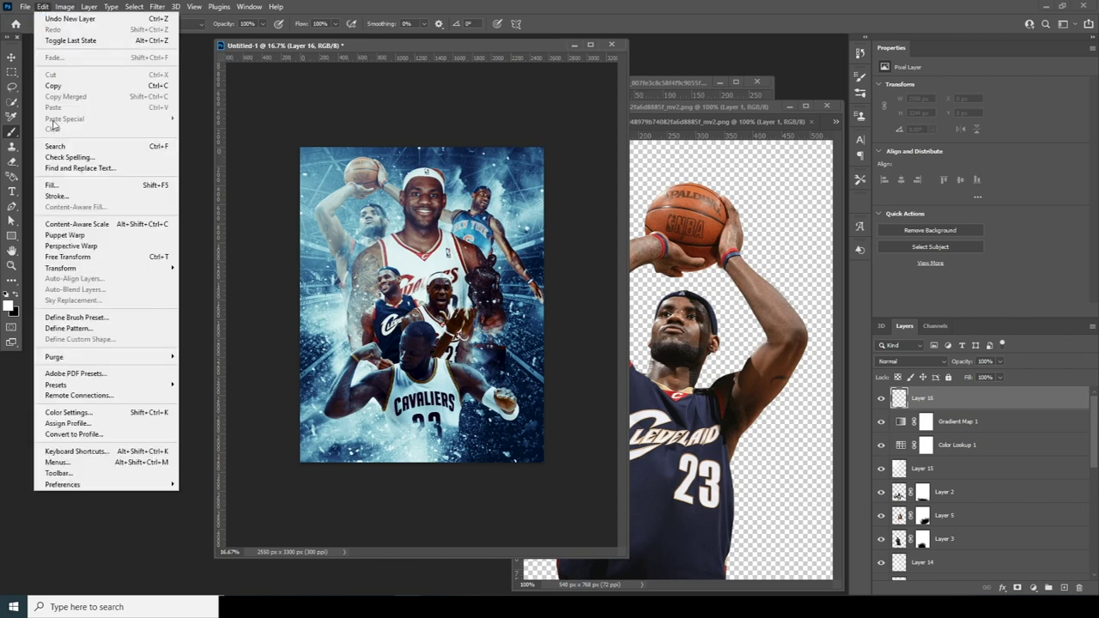
pyautogui.click(60, 181)
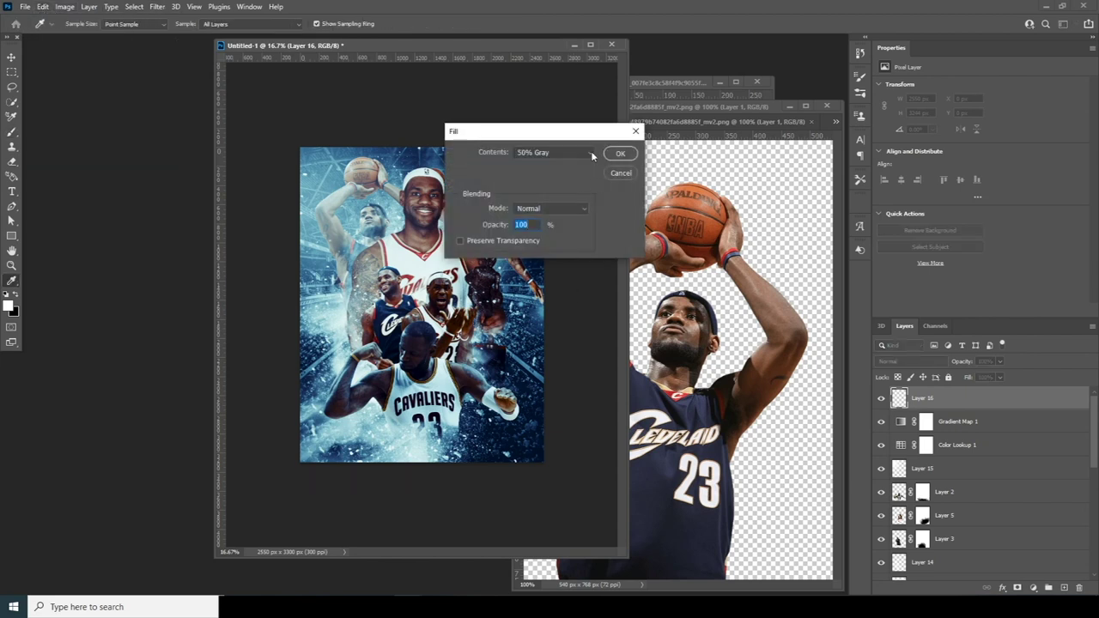
pyautogui.click(620, 153)
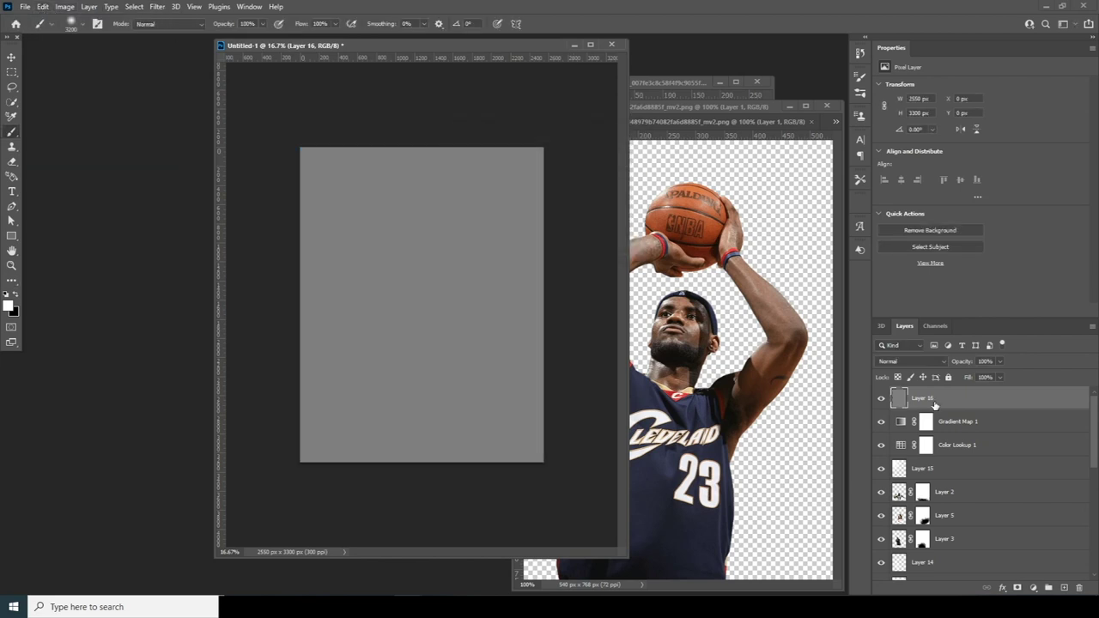
pyautogui.click(905, 361)
pyautogui.click(891, 455)
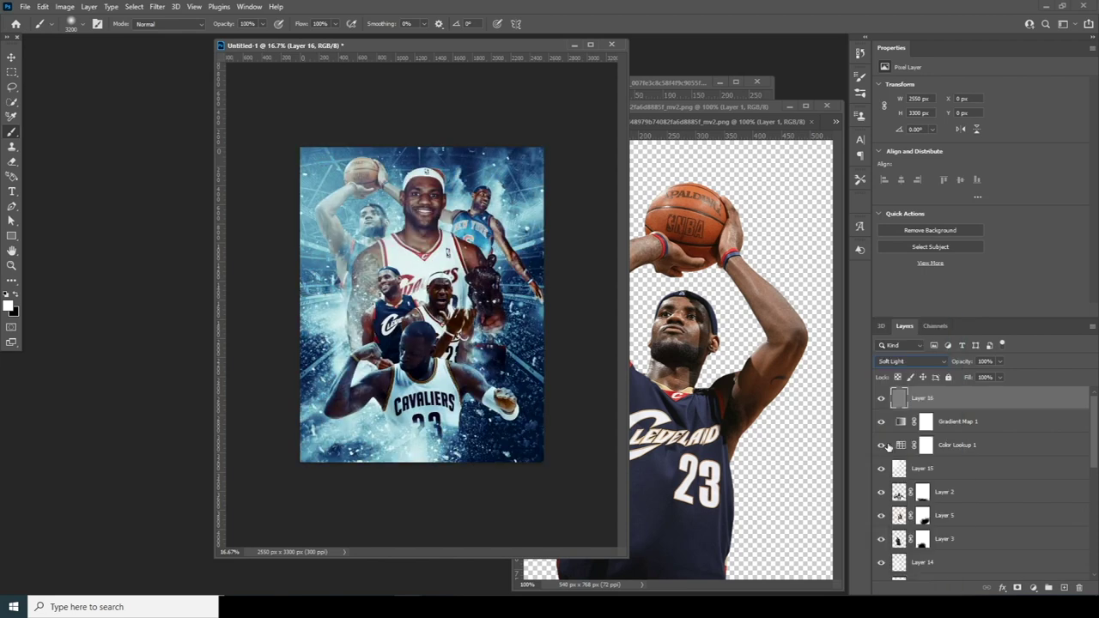
# - Brighten the upper players on the gray layer with the Dodge tool at Midtones range and 67% exposure, enlarging the brush
pyautogui.click(11, 279)
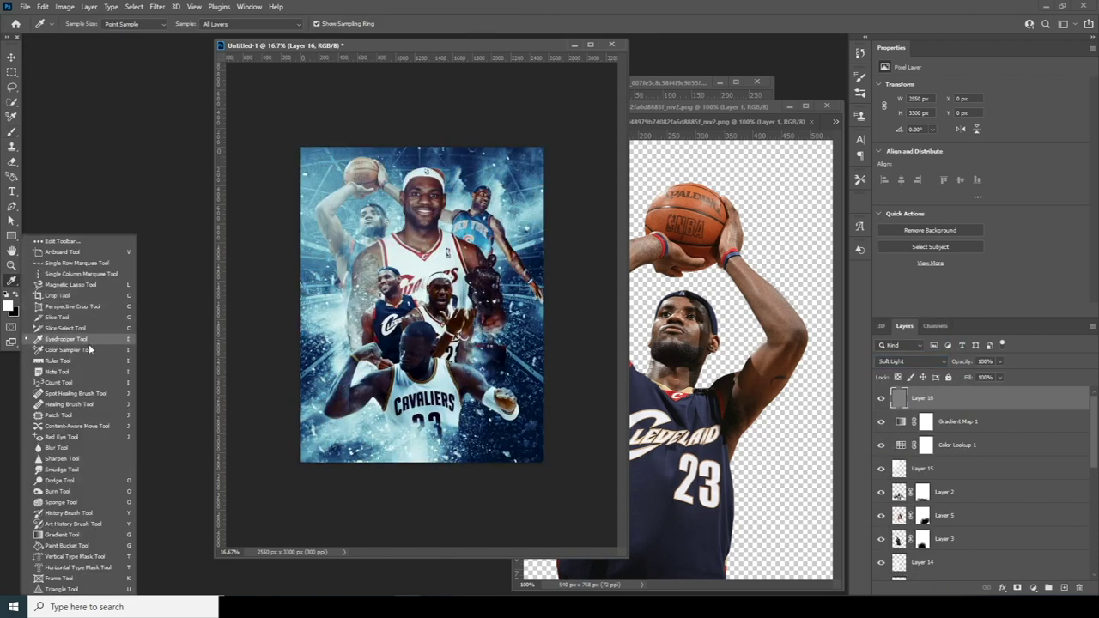
pyautogui.click(63, 490)
pyautogui.hotkey('ctrl', '+')
pyautogui.hotkey('ctrl', '+')
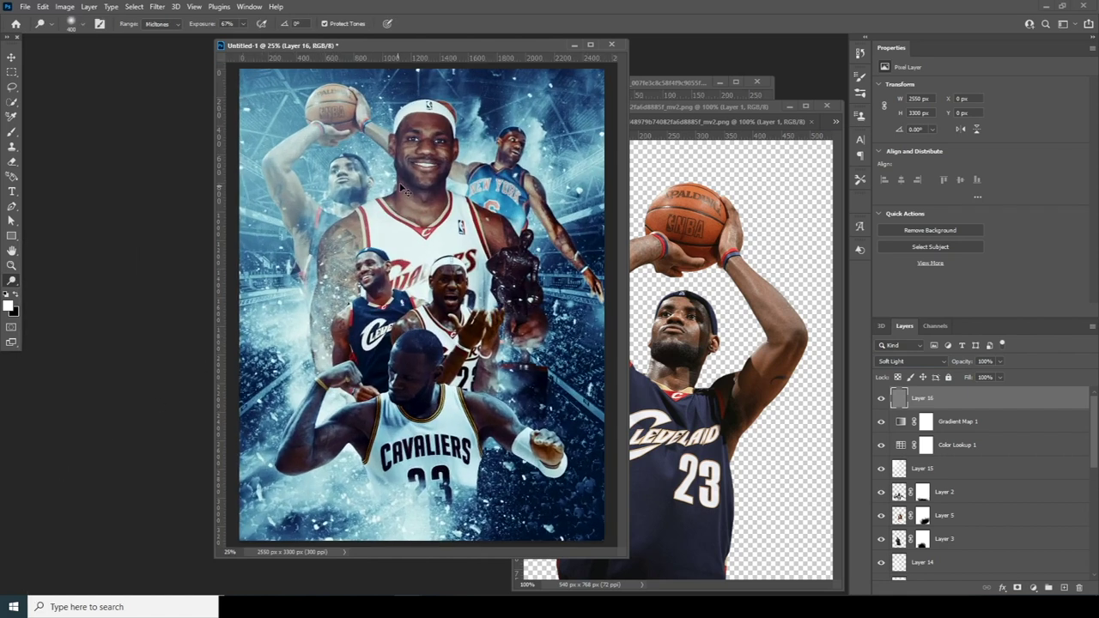
pyautogui.moveTo(408, 163); pyautogui.dragTo(480, 304)
pyautogui.press(']')
pyautogui.press(']')
pyautogui.click(392, 200)
pyautogui.press(']')
pyautogui.click(366, 217)
# - Dodge highlights onto the lower players' faces and arms on the gray layer, starting with the brush reduced to 300 px
pyautogui.press('[')
pyautogui.press('[')
pyautogui.press('[')
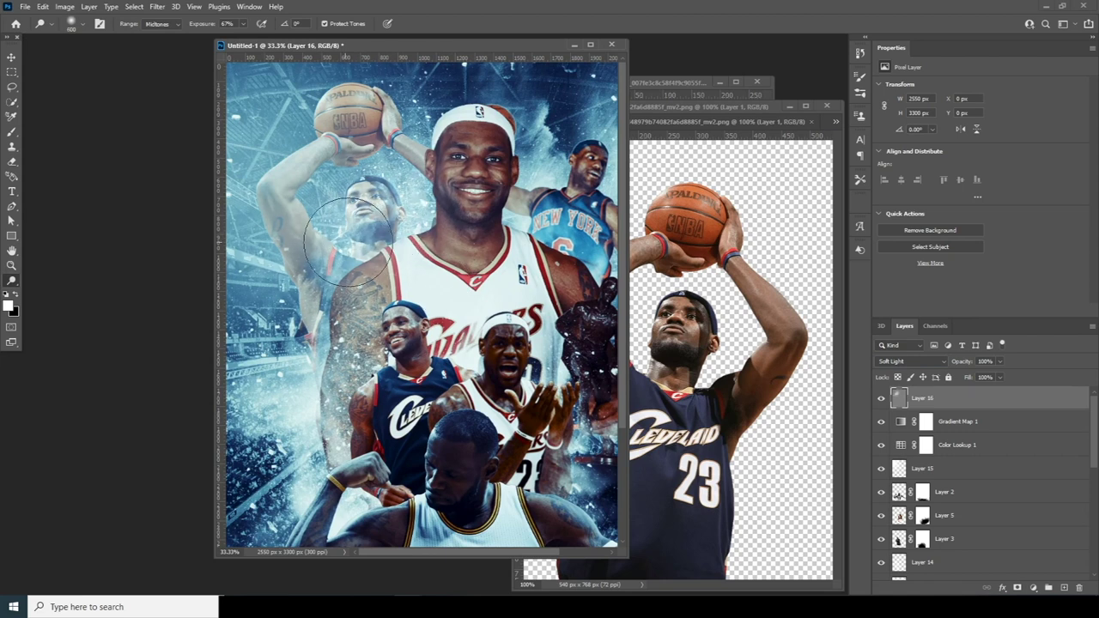
pyautogui.press('[')
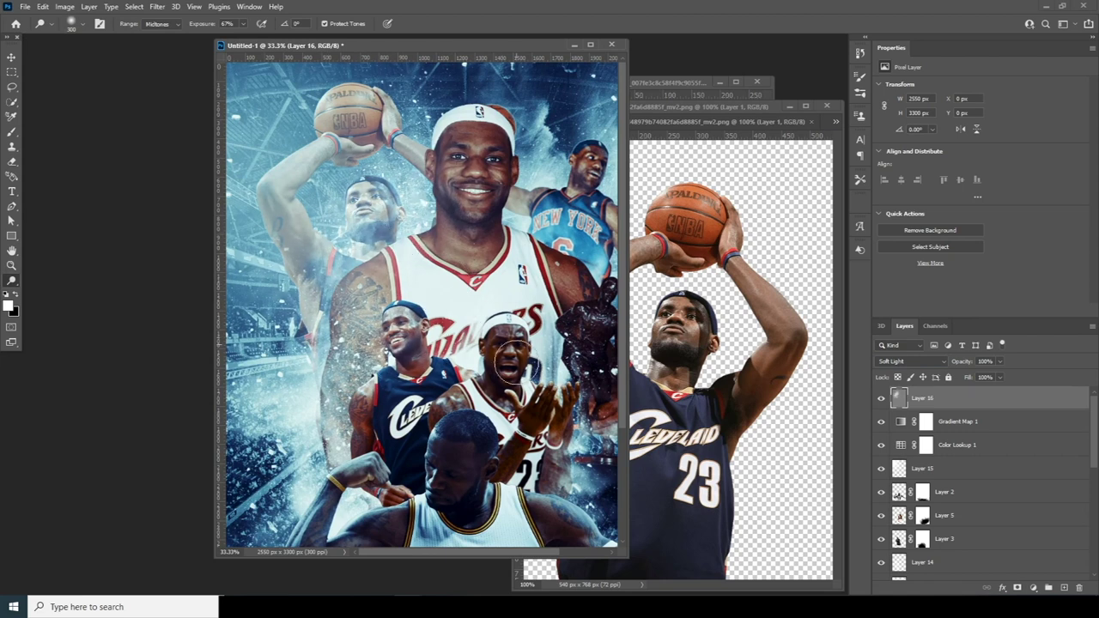
pyautogui.scroll(-4, 468, 281)
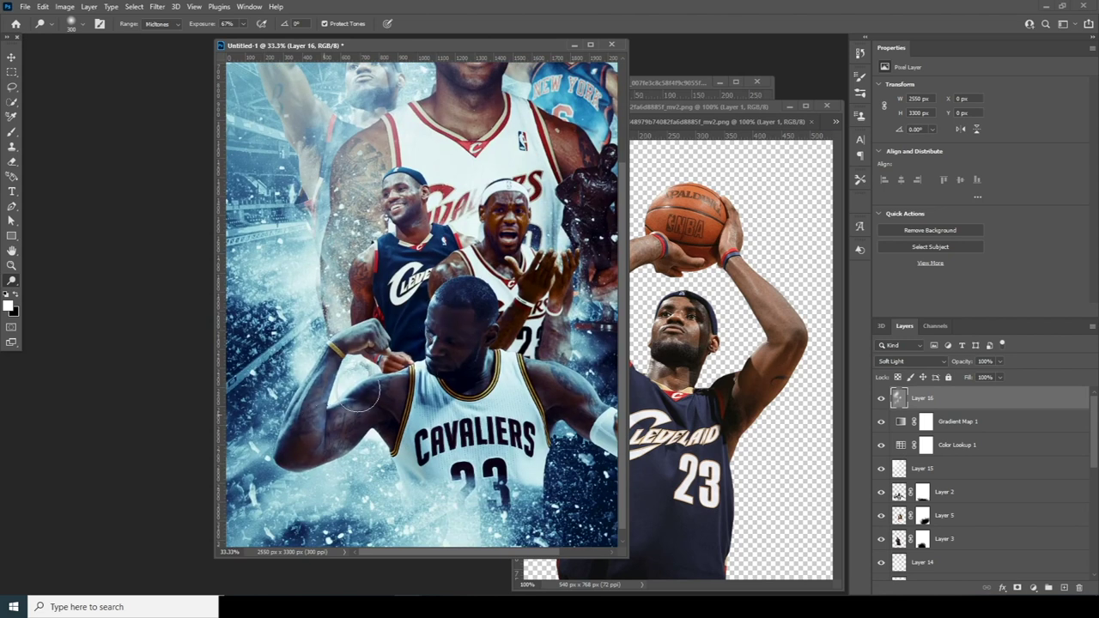
pyautogui.scroll(1, 487, 306)
pyautogui.scroll(3, 487, 306)
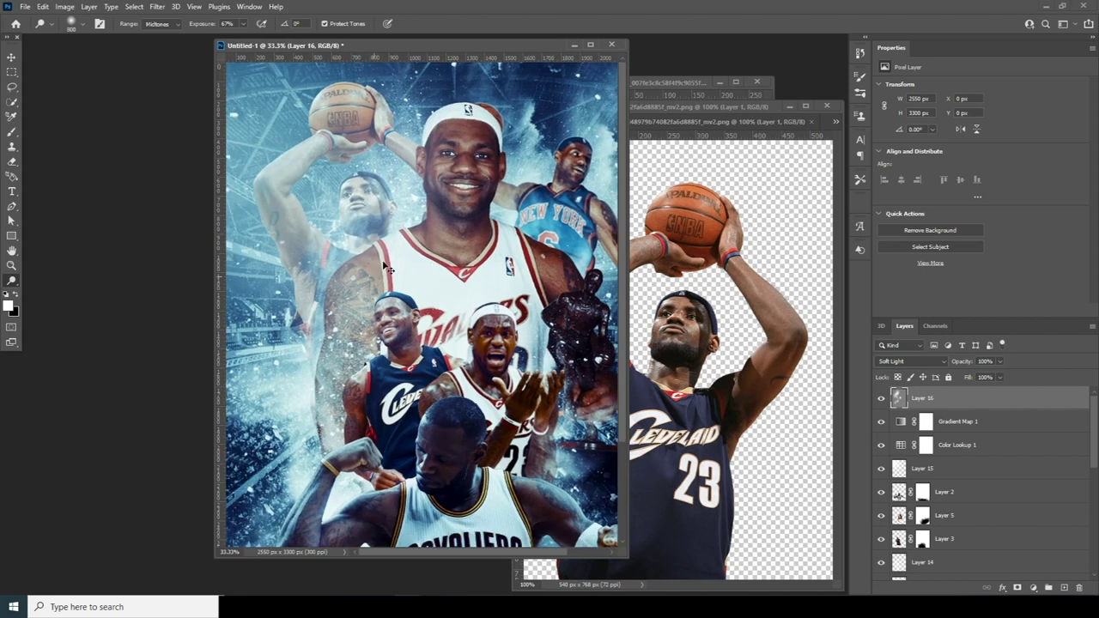
pyautogui.hotkey('ctrl', '-')
pyautogui.hotkey('ctrl', '-')
pyautogui.hotkey('ctrl', '-')
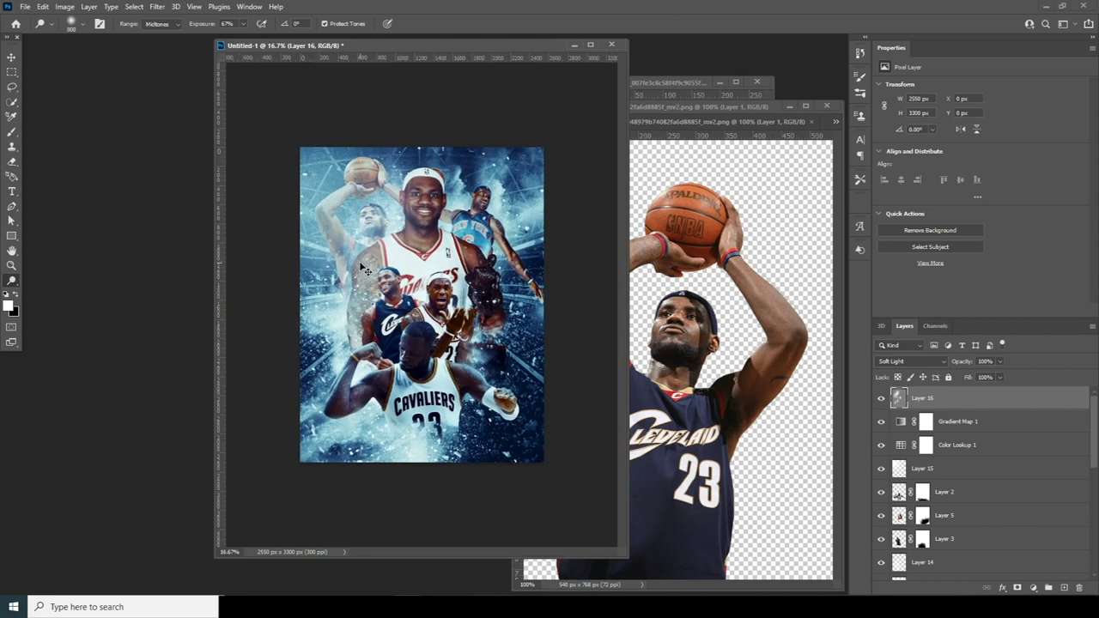
pyautogui.hotkey('ctrl', '+')
# - Add an empty layer between the Gradient Map and the gray layer and ready the Soft Round brush for it
pyautogui.click(899, 423)
pyautogui.click(1063, 588)
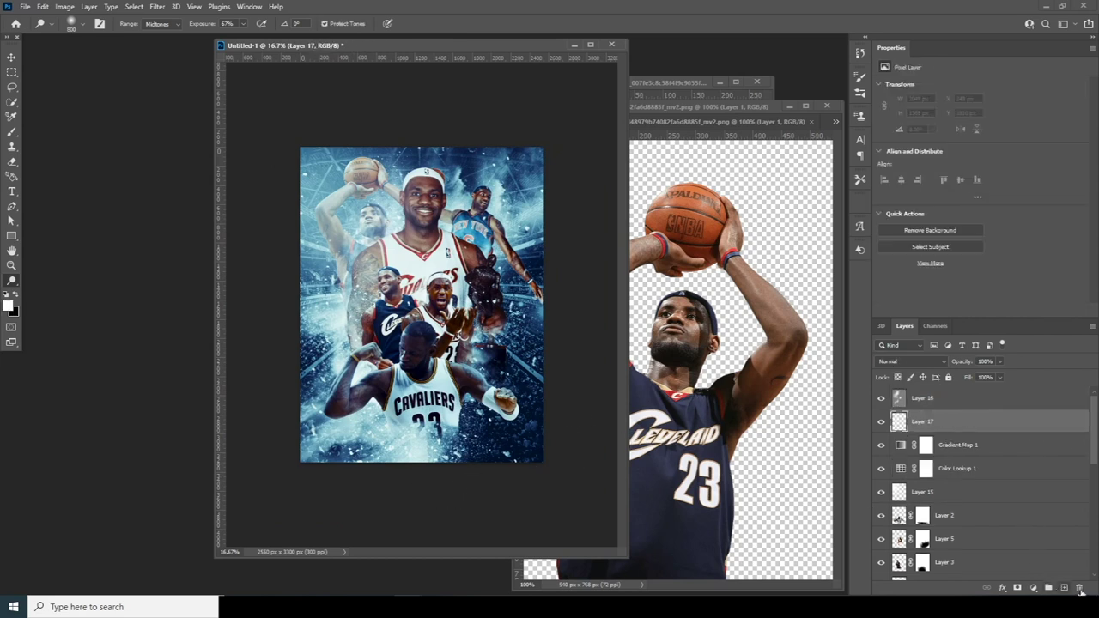
pyautogui.press('b')
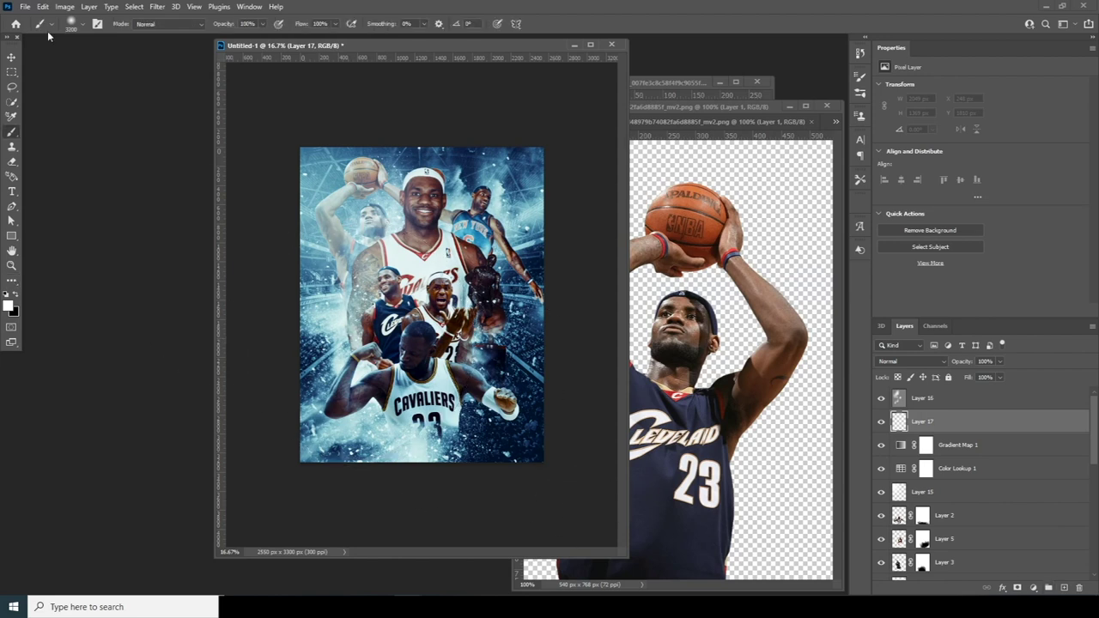
pyautogui.click(82, 25)
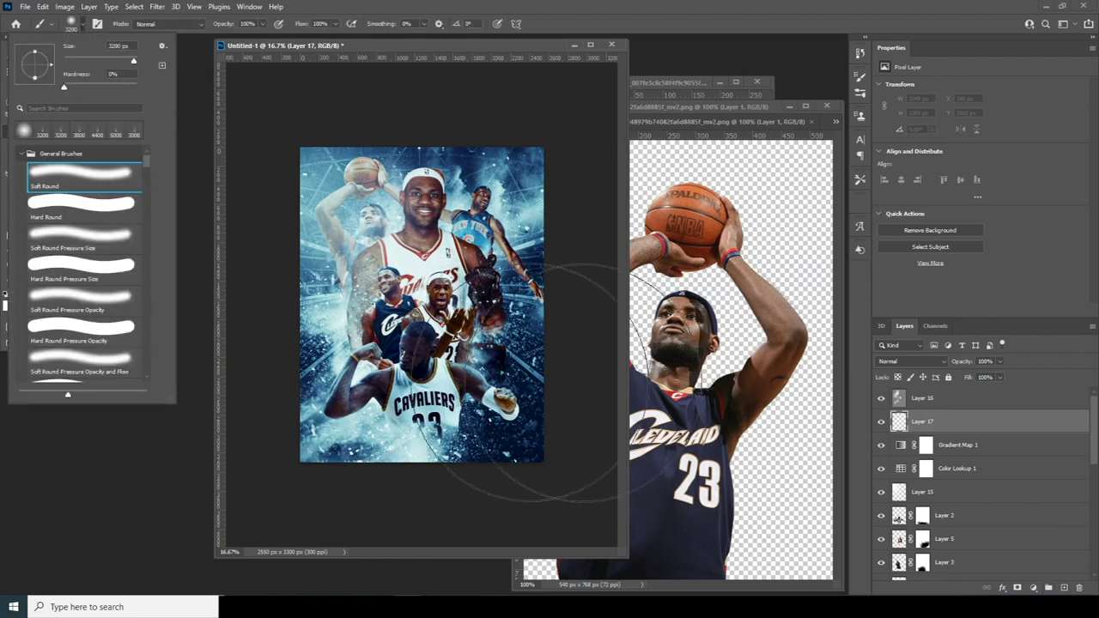
pyautogui.click(892, 424)
# - Set the foreground colour to a saturated golden yellow for the brush
pyautogui.click(8, 307)
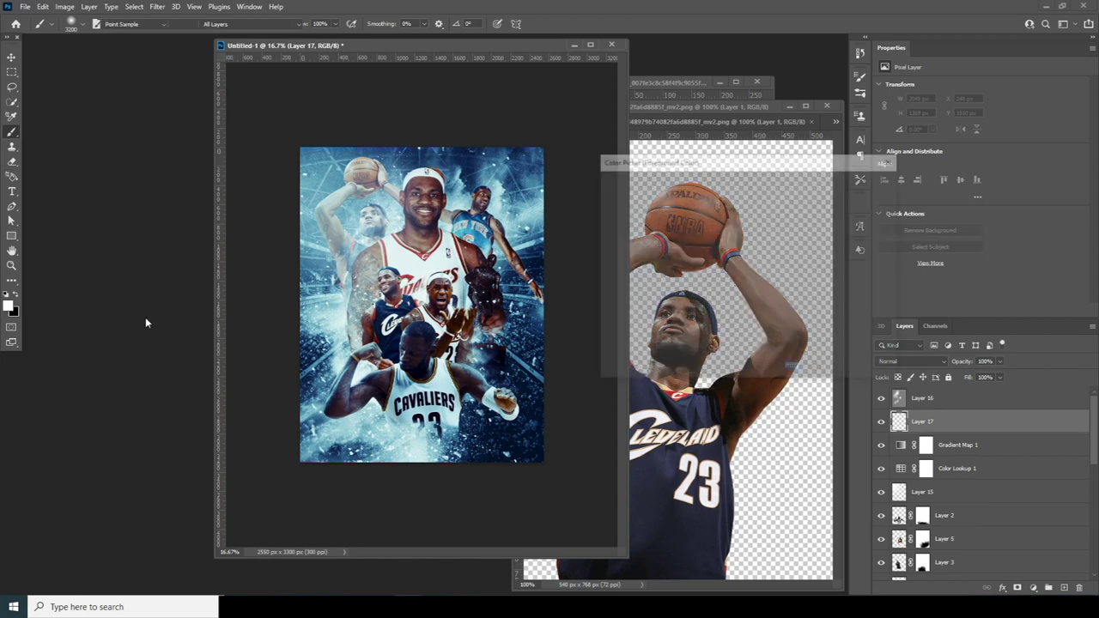
pyautogui.click(761, 315)
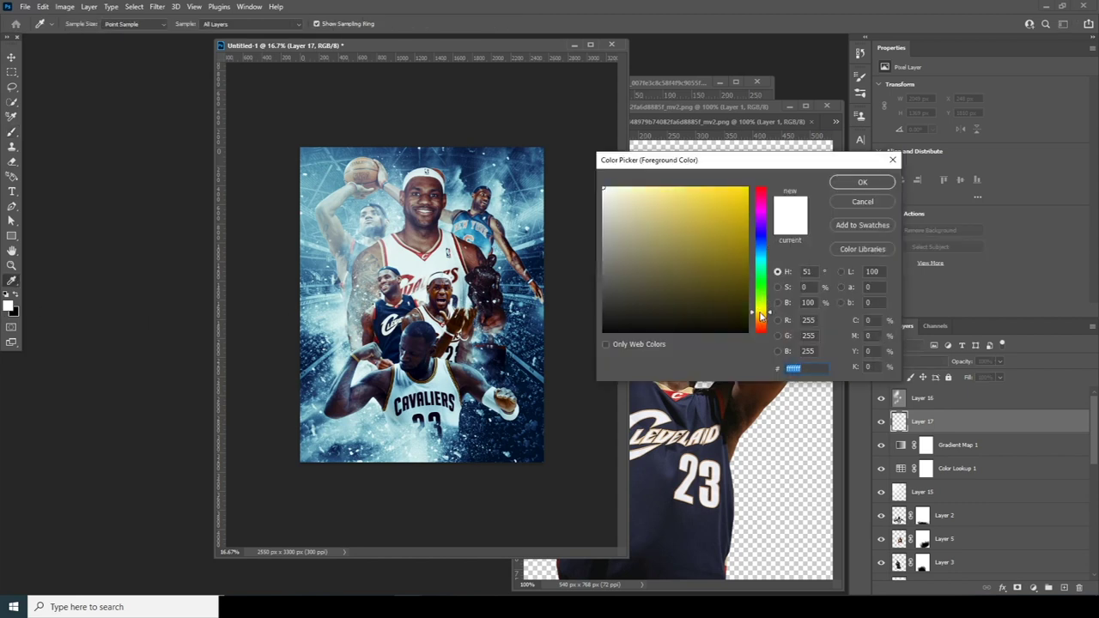
pyautogui.moveTo(731, 214); pyautogui.dragTo(749, 200)
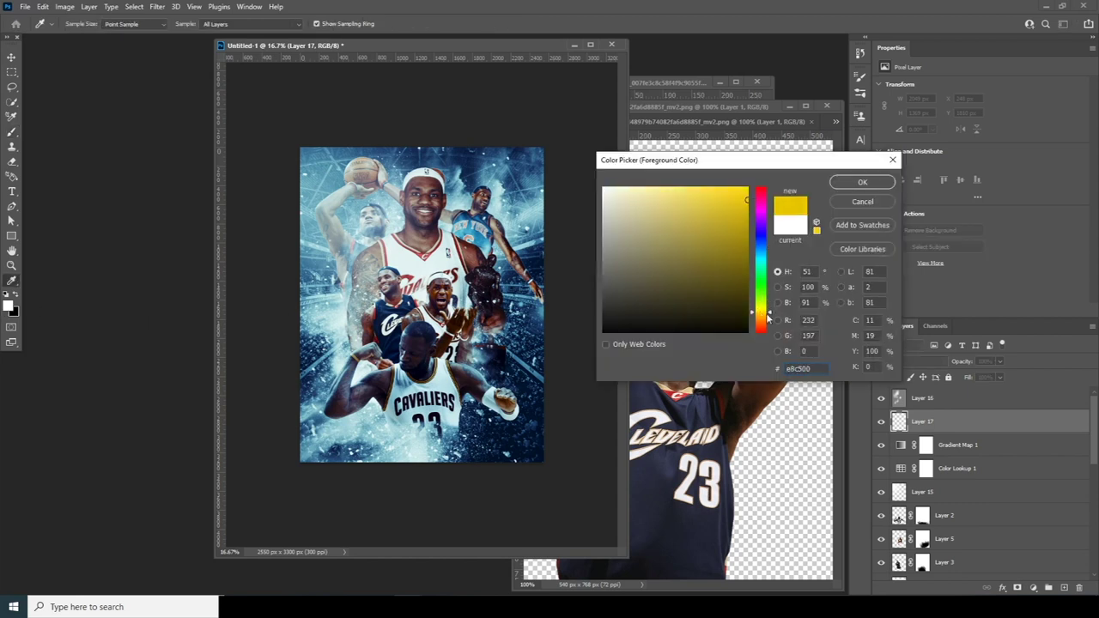
pyautogui.moveTo(769, 315); pyautogui.dragTo(770, 317)
pyautogui.click(861, 183)
pyautogui.press('b')
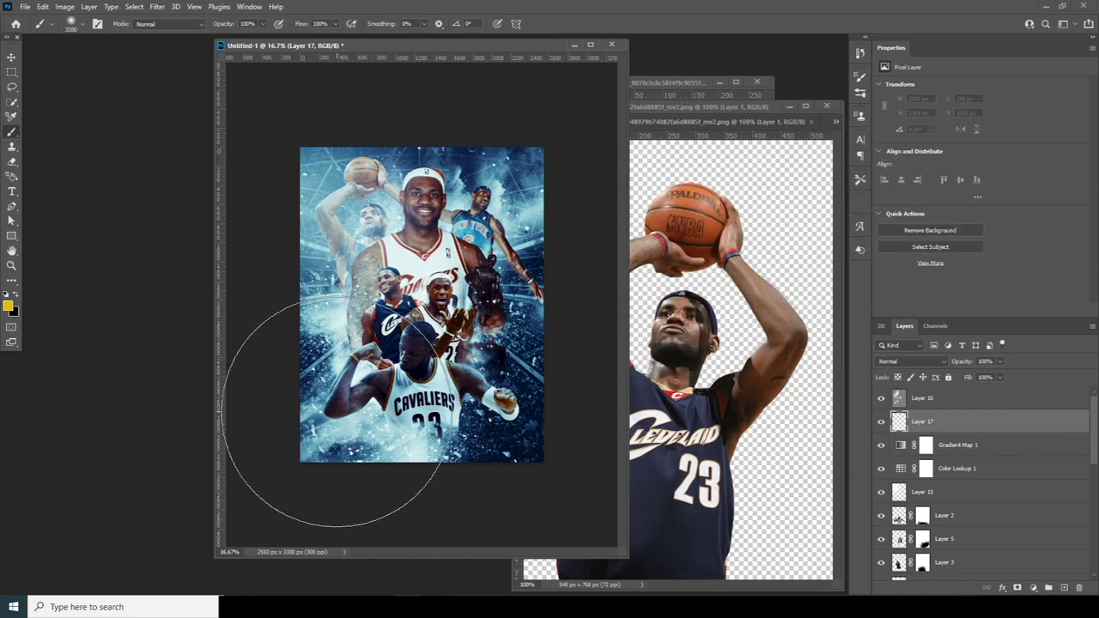
# - Paint a soft yellow glow over the poster's lower-left area on Layer 17 and set the layer's blend mode to Soft Light
pyautogui.moveTo(336, 393); pyautogui.dragTo(319, 382)
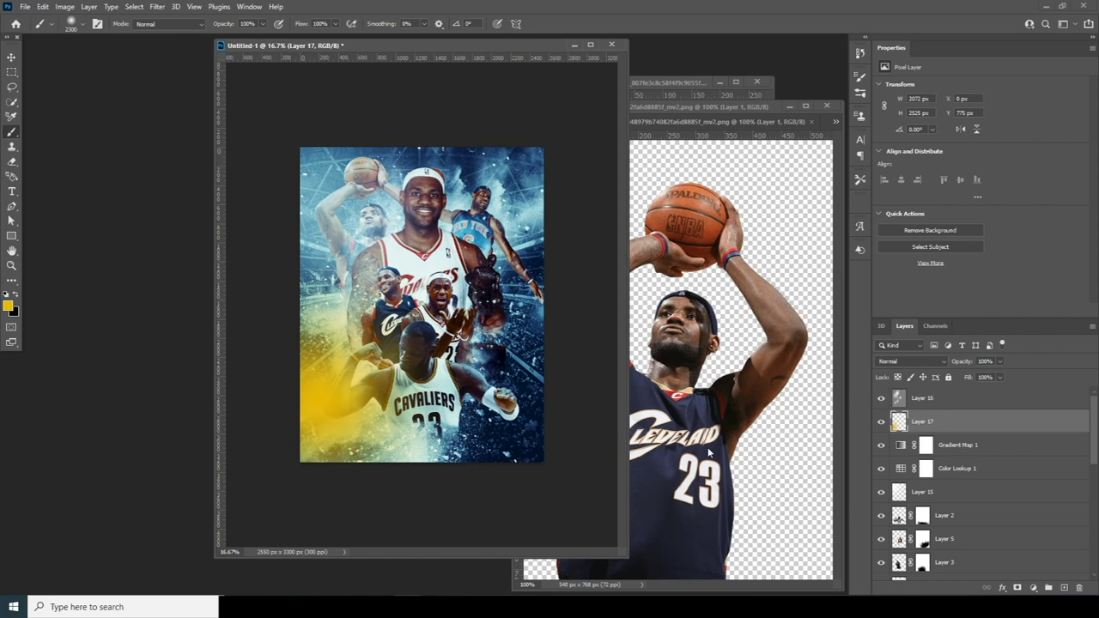
pyautogui.click(918, 362)
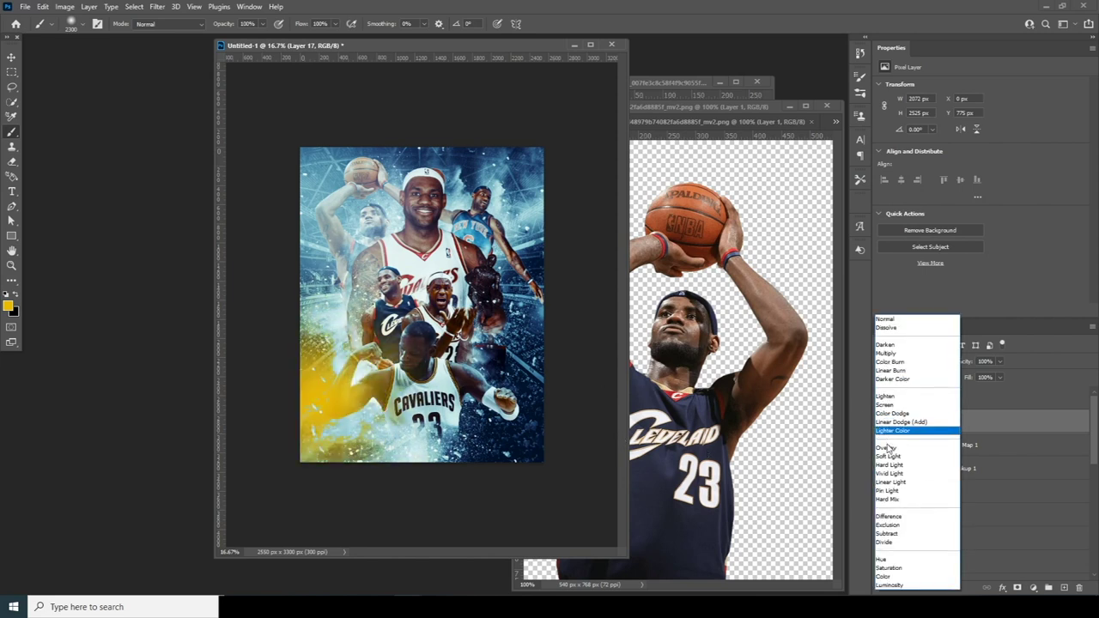
pyautogui.click(888, 456)
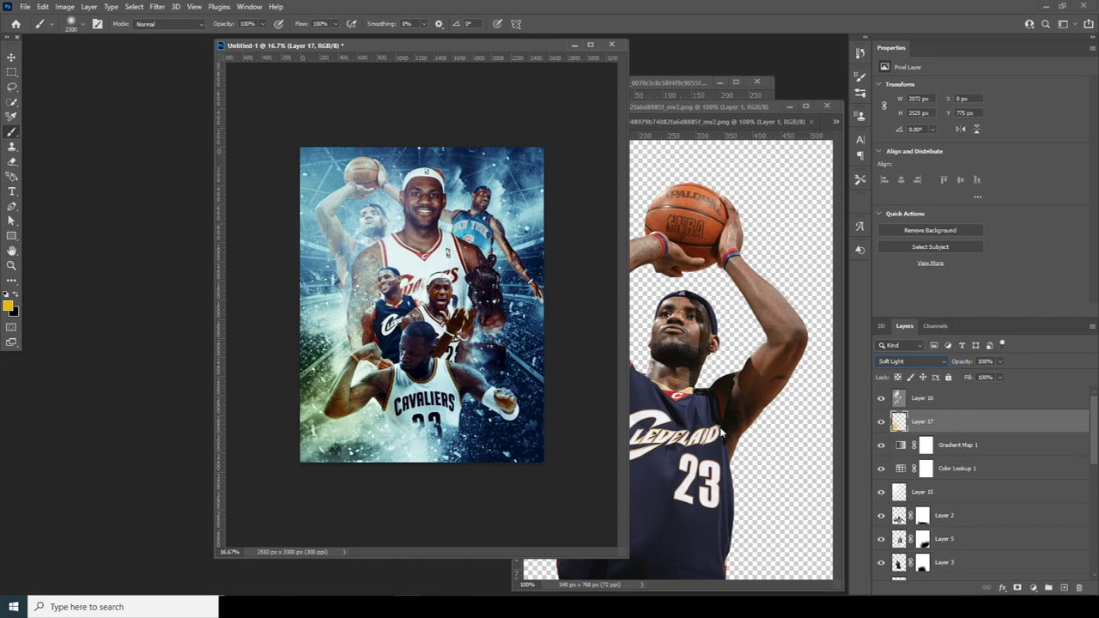
# - Extend the yellow glow over the poster's right side and central players on Layer 17, reducing the brush to 600 px
pyautogui.click(579, 348)
pyautogui.press('[')
pyautogui.press('[')
pyautogui.press('[')
pyautogui.press('[')
pyautogui.click(456, 280)
pyautogui.press('[')
pyautogui.press('[')
pyautogui.press('[')
pyautogui.press('[')
pyautogui.press('[')
pyautogui.press('[')
pyautogui.press('[')
pyautogui.press('[')
pyautogui.press('[')
pyautogui.press('[')
pyautogui.press('[')
pyautogui.press('[')
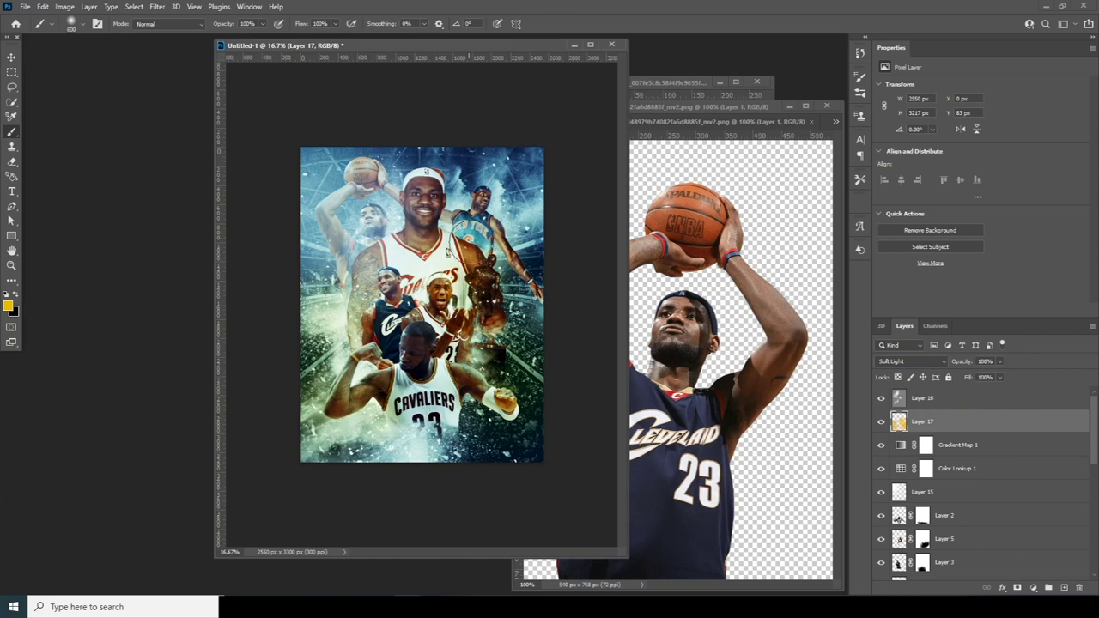
# - Set the foreground colour to orange e86800 and brush it over the players' arms and the poster's lower area on Layer 17
pyautogui.click(8, 306)
pyautogui.moveTo(767, 318); pyautogui.dragTo(770, 324)
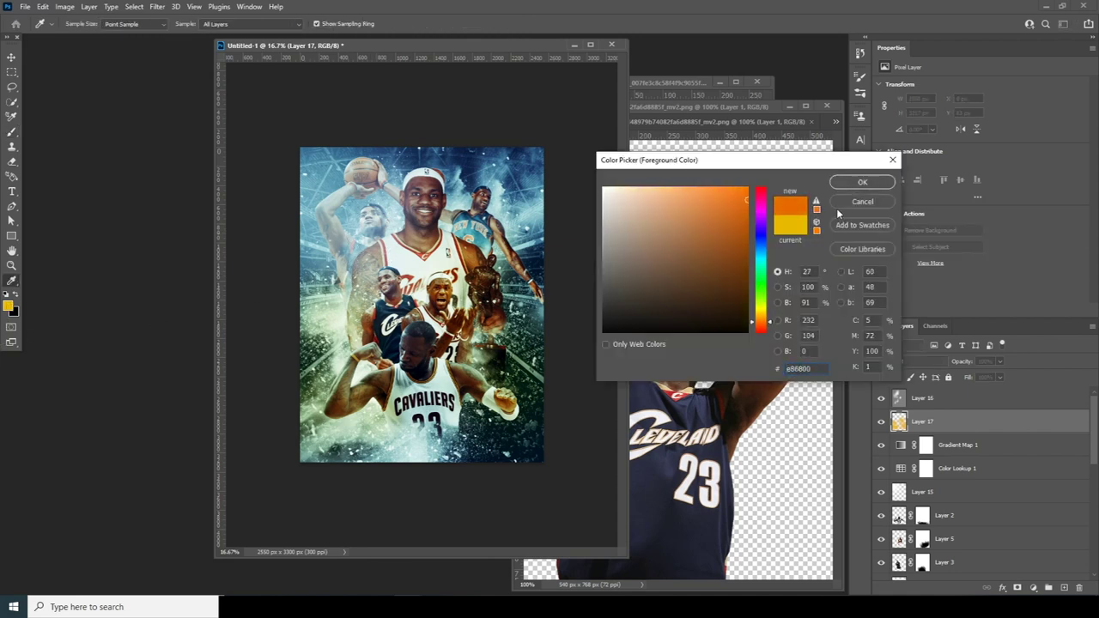
pyautogui.click(861, 182)
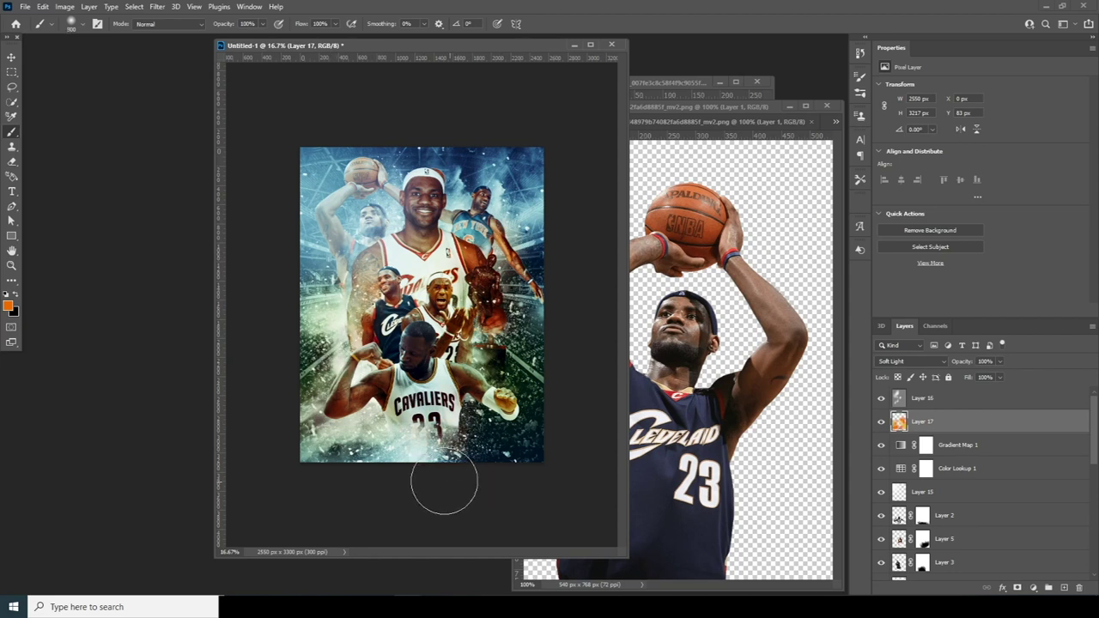
# - Swap the foreground and background colours and set the foreground to near-white f0f0f0
pyautogui.click(16, 296)
pyautogui.click(8, 305)
pyautogui.moveTo(609, 196); pyautogui.dragTo(591, 191)
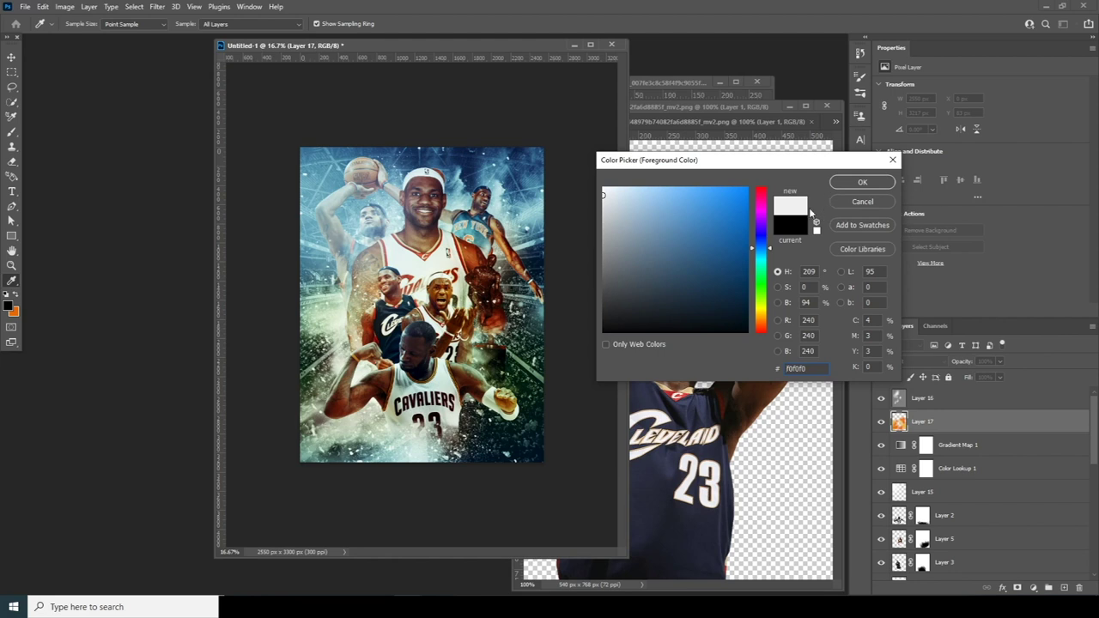
pyautogui.click(862, 181)
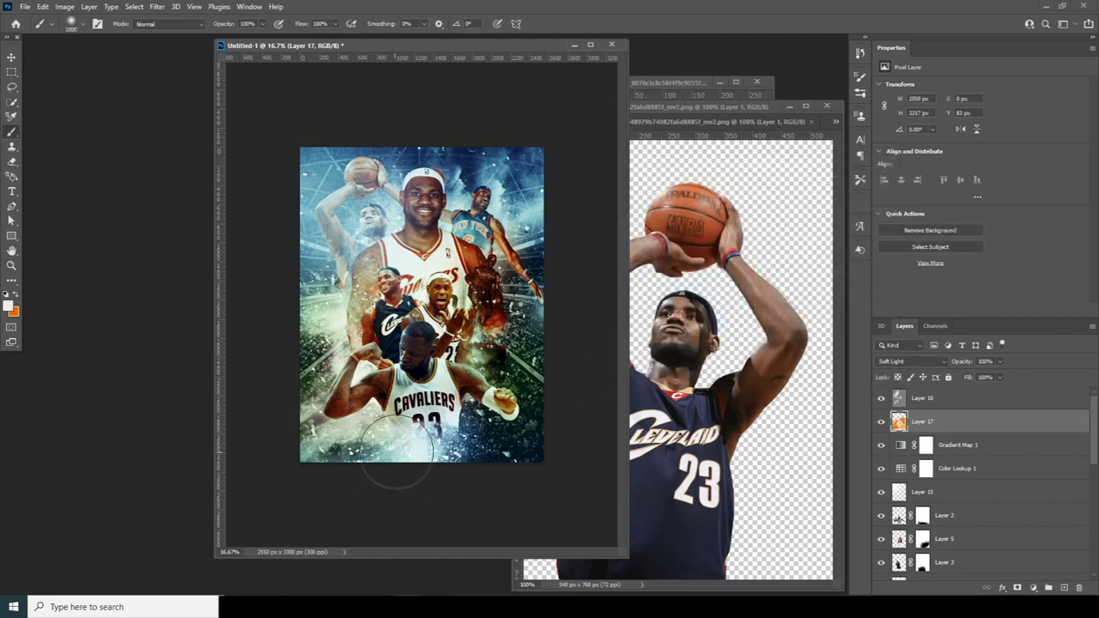
# - Dab near-white over the poster's lower-right area on Layer 17, and set the foreground colour to dark grey 383838
pyautogui.press(']')
pyautogui.click(520, 417)
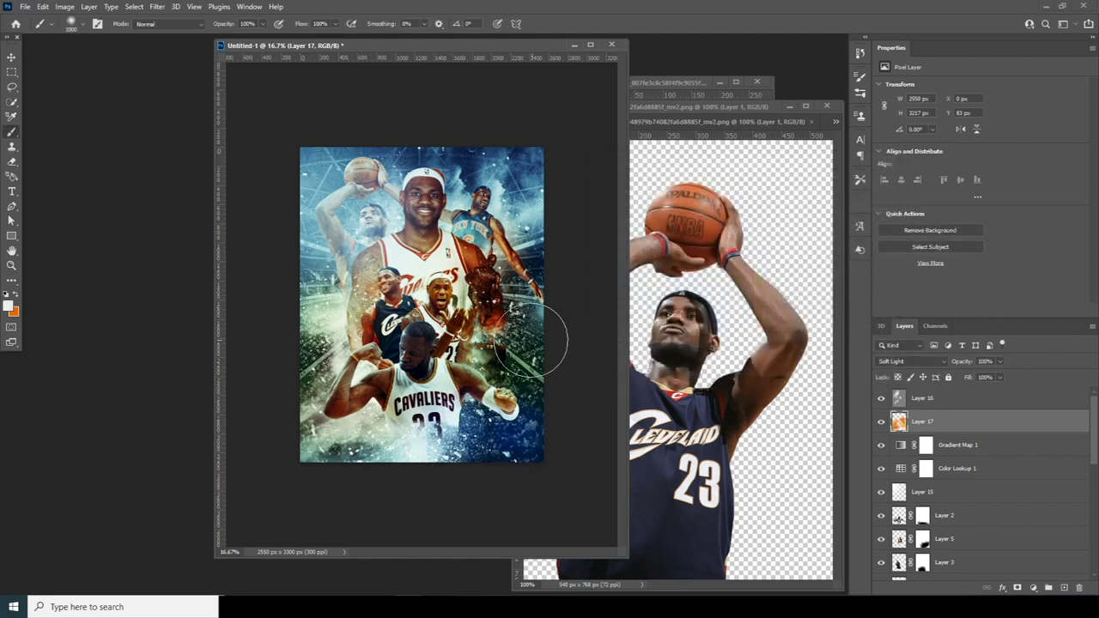
pyautogui.click(9, 306)
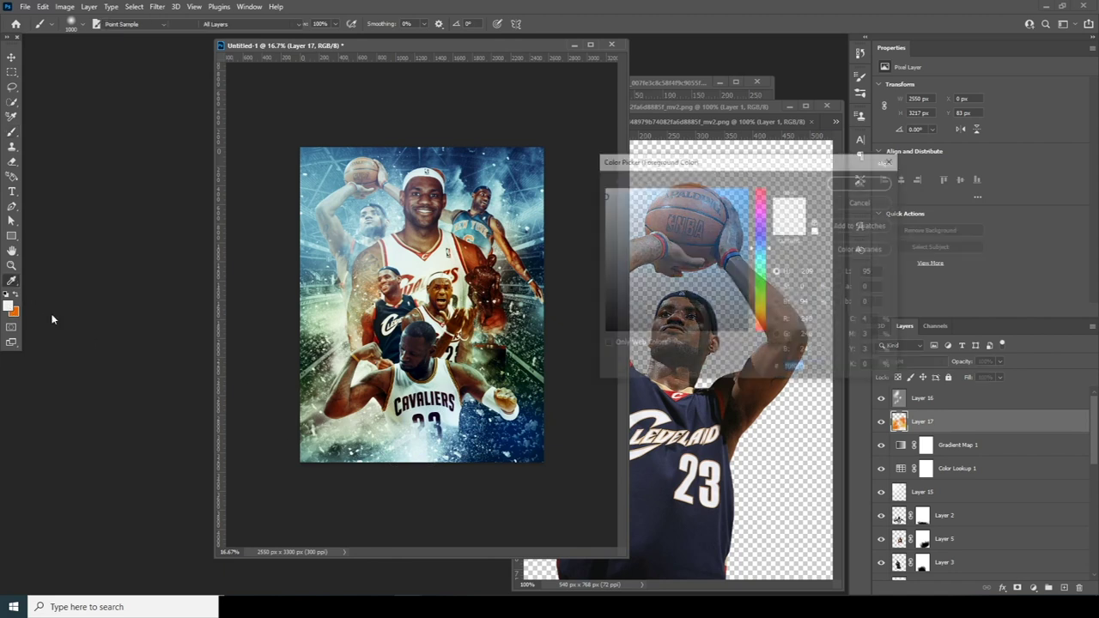
pyautogui.click(601, 300)
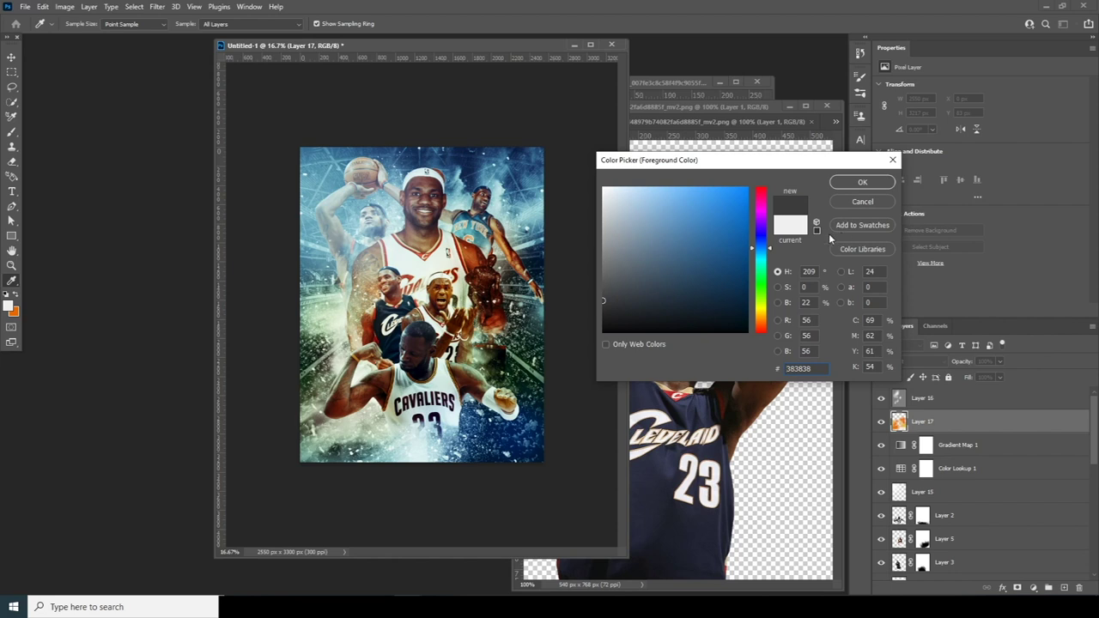
pyautogui.click(862, 182)
# - Brush dark grey over the poster's bottom and side edges on Layer 17, enlarging the brush to 1300 px
pyautogui.moveTo(441, 447)
pyautogui.mouseDown()
pyautogui.moveTo(418, 467)
pyautogui.moveTo(309, 490)
pyautogui.mouseUp()
pyautogui.moveTo(312, 313); pyautogui.dragTo(330, 232)
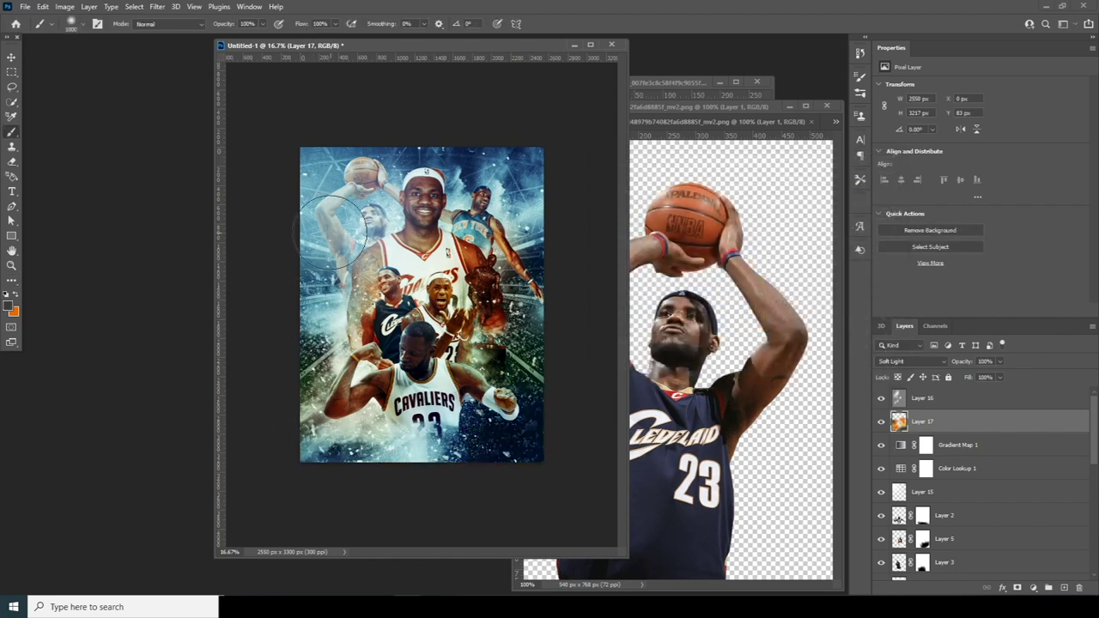
pyautogui.click(532, 309)
pyautogui.moveTo(506, 291)
pyautogui.mouseDown()
pyautogui.moveTo(558, 343)
pyautogui.moveTo(542, 375)
pyautogui.moveTo(552, 345)
pyautogui.moveTo(529, 178)
pyautogui.moveTo(566, 147)
pyautogui.mouseUp()
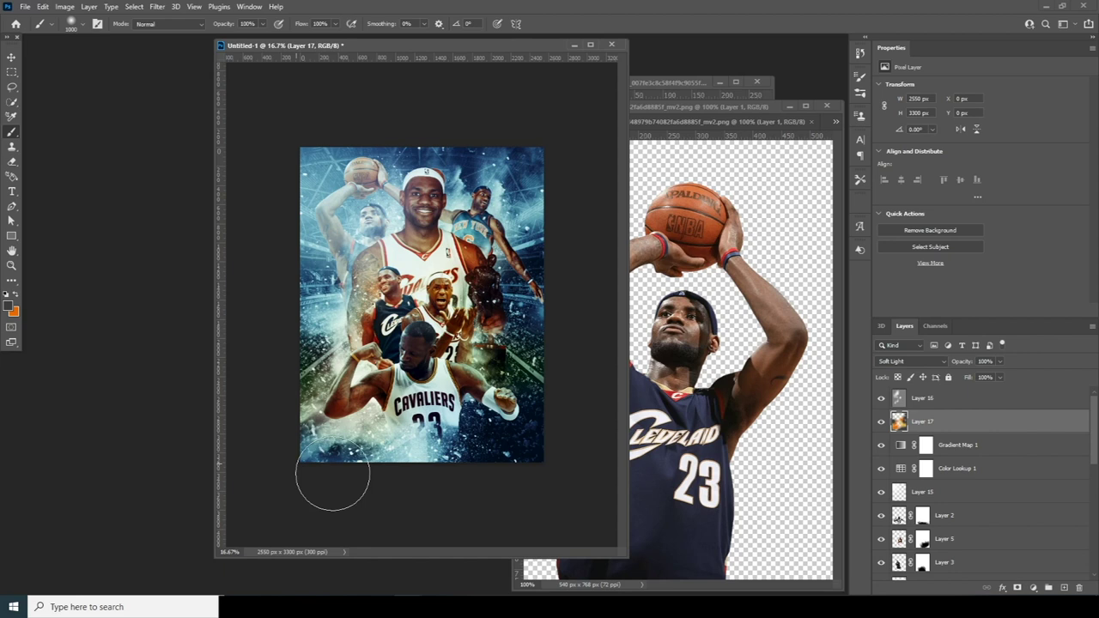
pyautogui.press(']')
pyautogui.press(']')
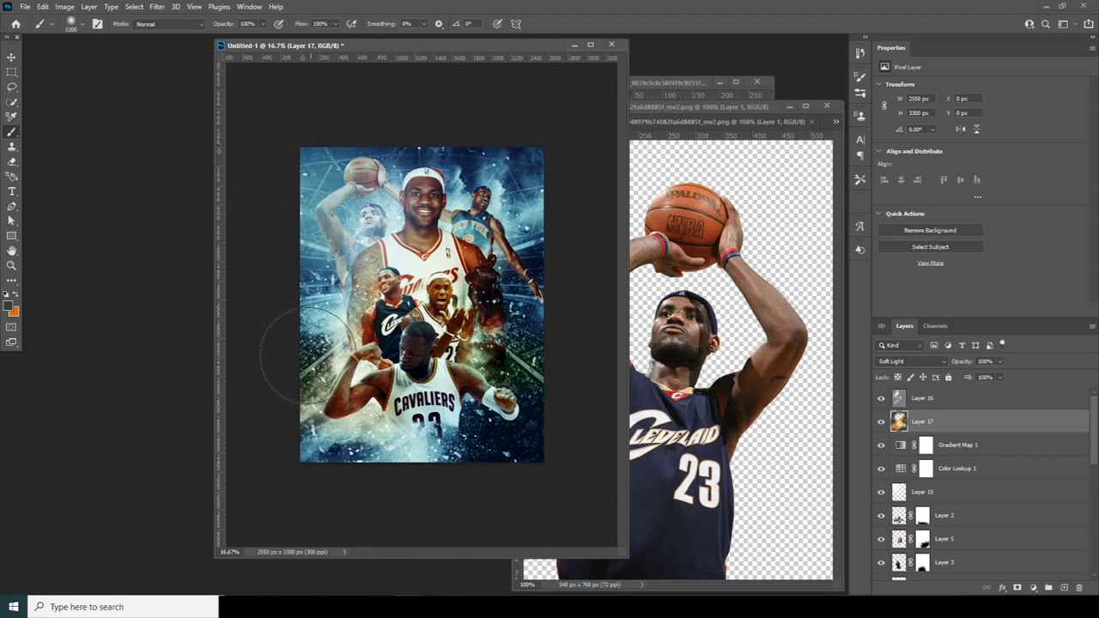
pyautogui.press(']')
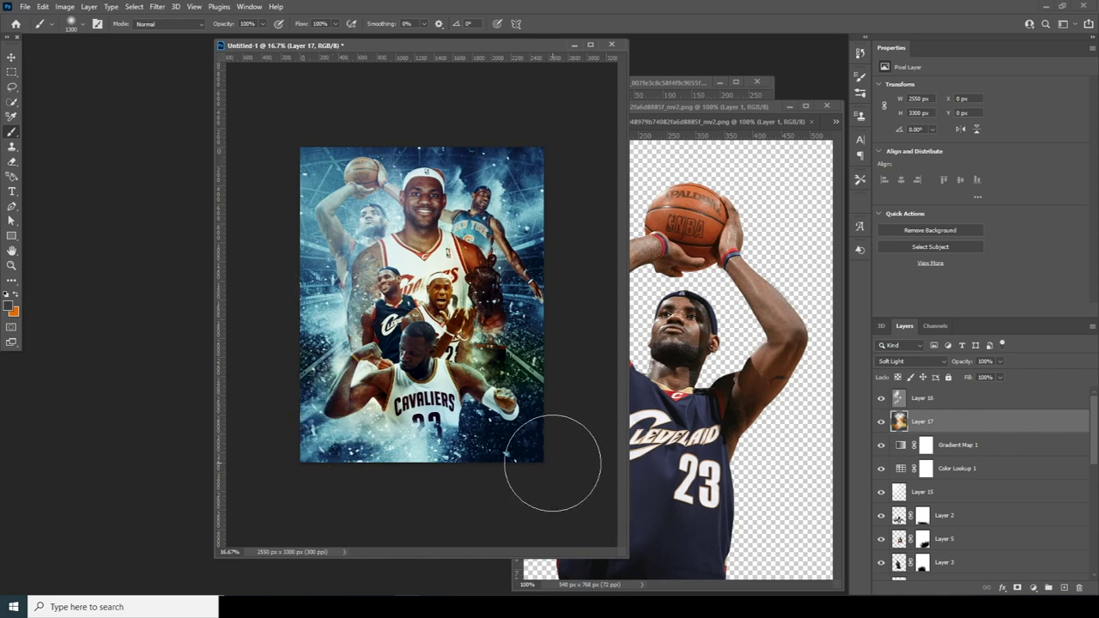
pyautogui.click(529, 321)
pyautogui.click(530, 388)
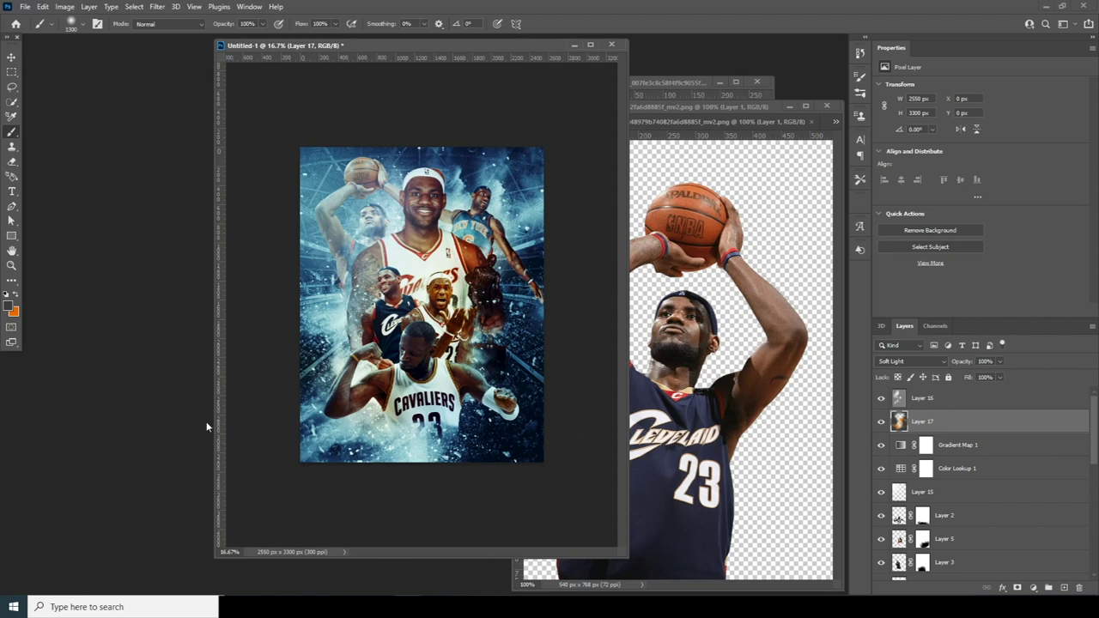
# - Swap the foreground and background colours, set the foreground to amber e89900 and brush it over the central players on Layer 17
pyautogui.click(16, 295)
pyautogui.click(7, 307)
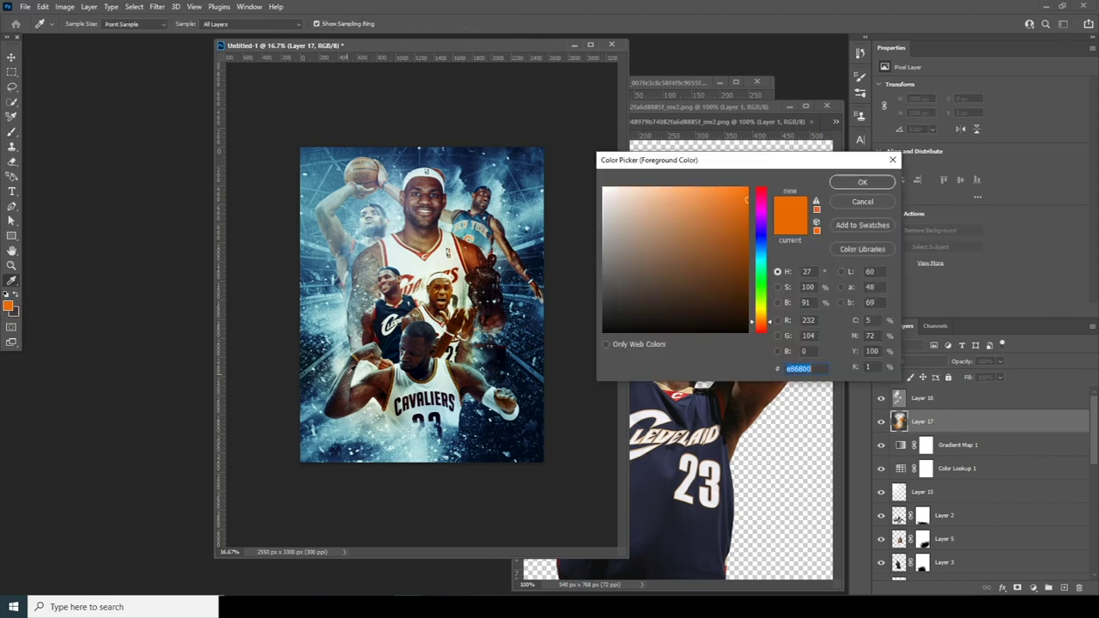
pyautogui.moveTo(768, 322); pyautogui.dragTo(770, 319)
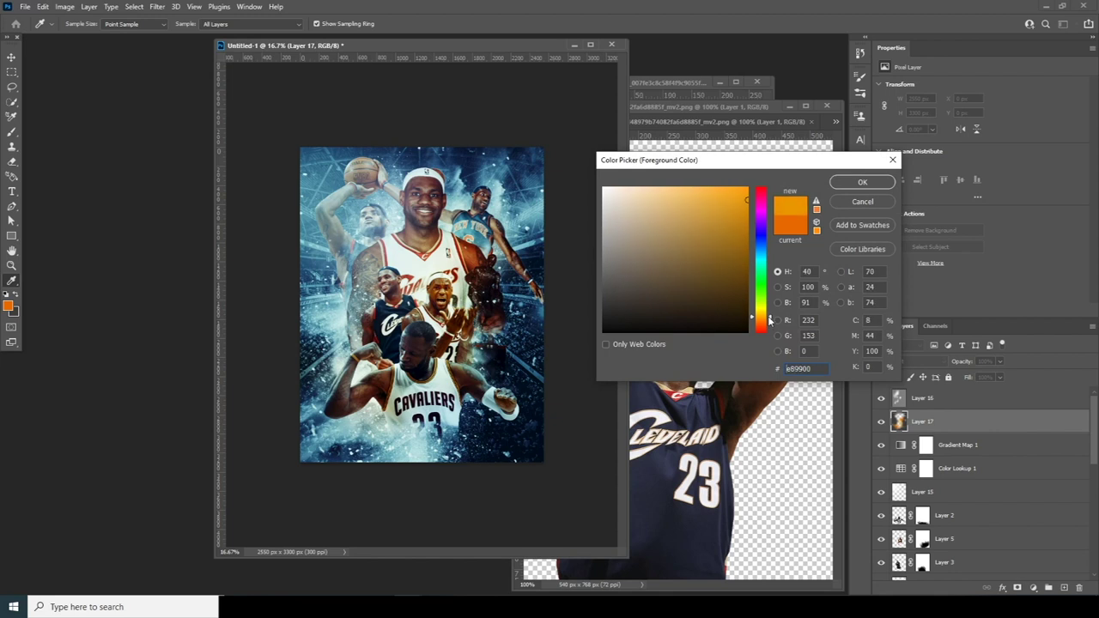
pyautogui.click(861, 184)
pyautogui.press('b')
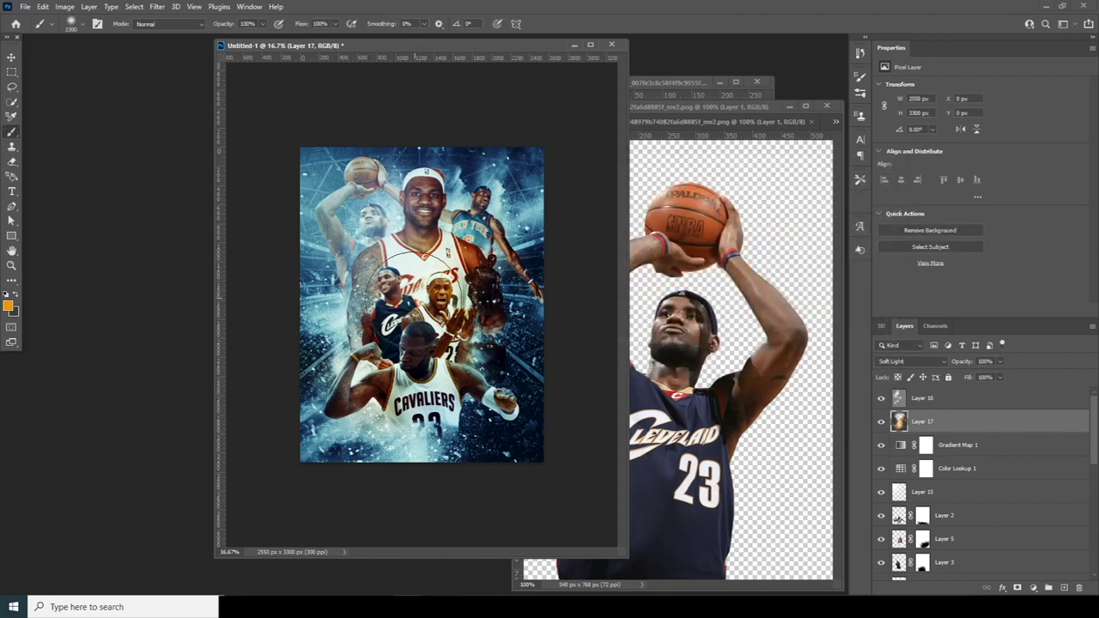
pyautogui.moveTo(405, 335)
pyautogui.mouseDown()
pyautogui.moveTo(410, 308)
pyautogui.moveTo(377, 245)
pyautogui.mouseUp()
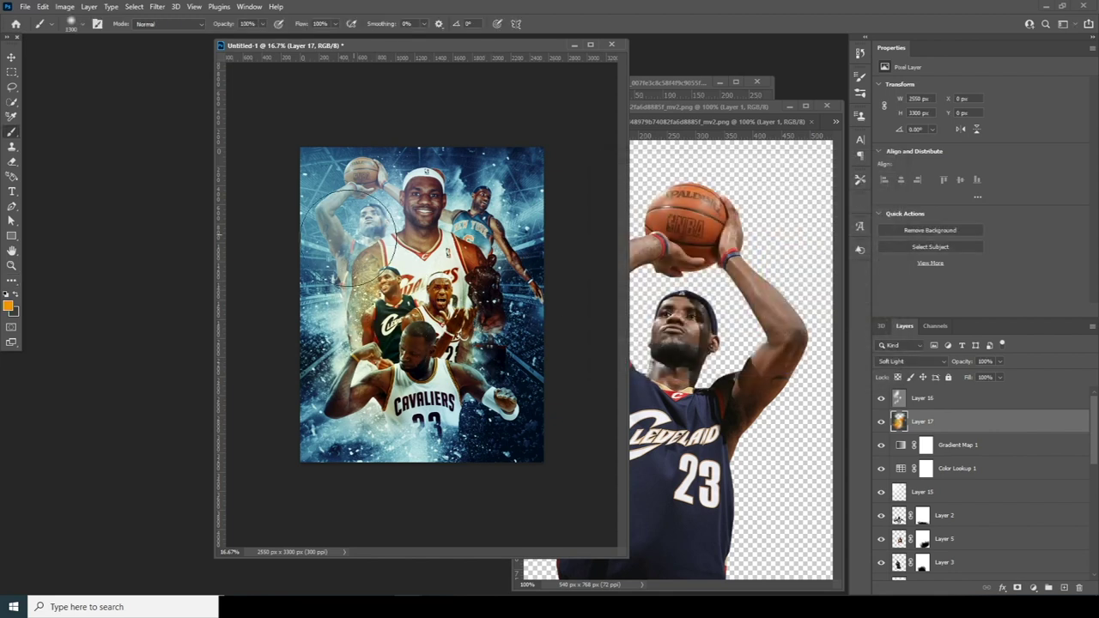
# - Open the large central player on Layer 4 in the Camera Raw Filter and set Clarity to +61
pyautogui.click(11, 57)
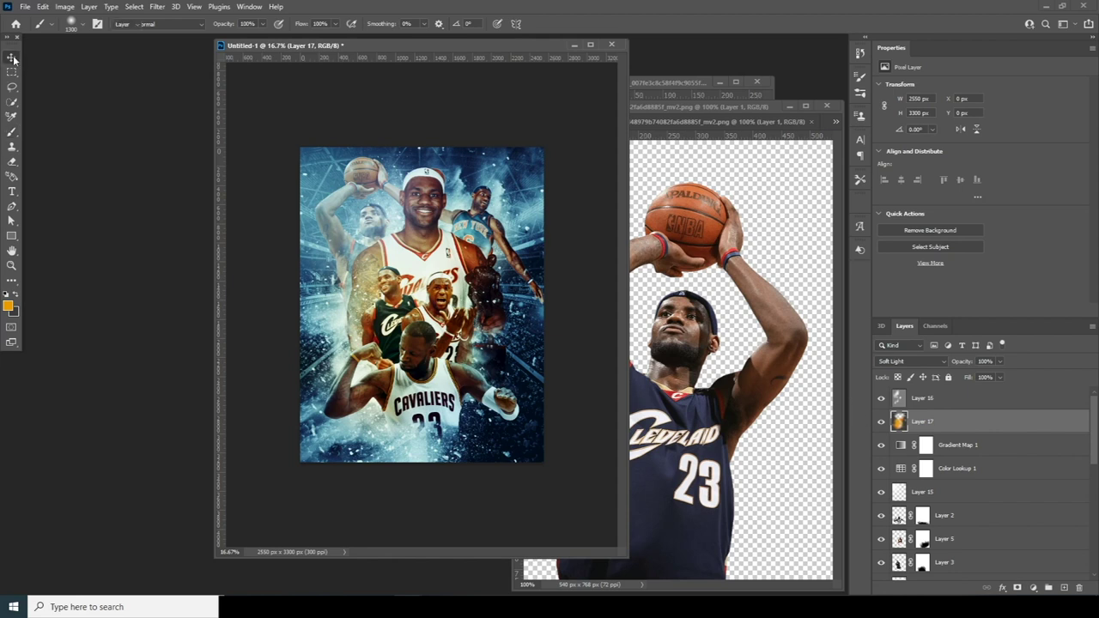
pyautogui.click(899, 400)
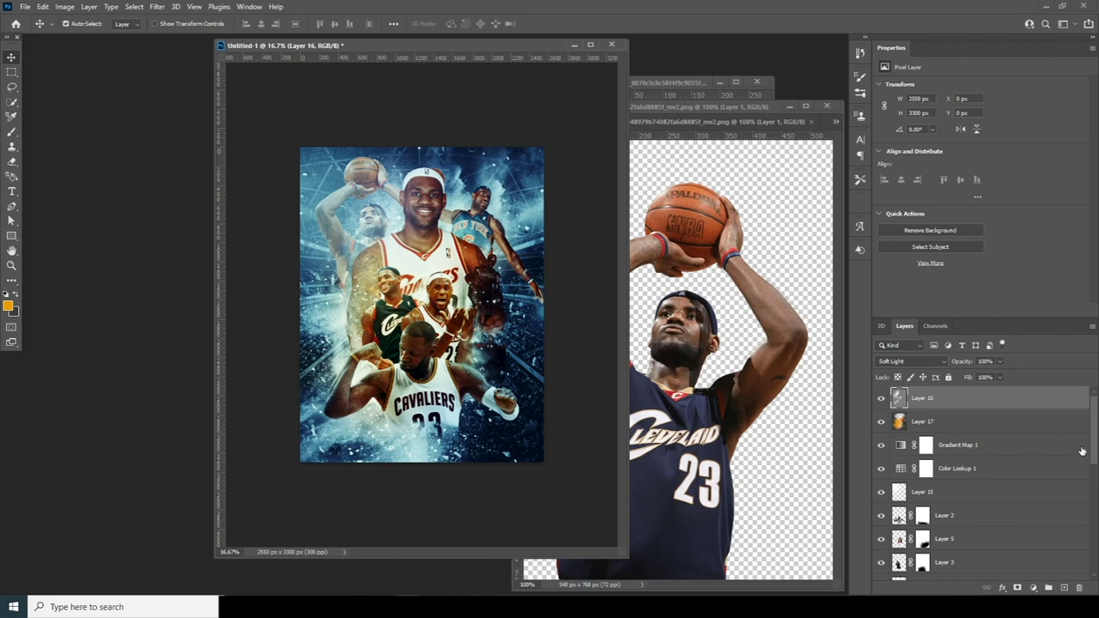
pyautogui.scroll(-2, 1081, 450)
pyautogui.click(893, 472)
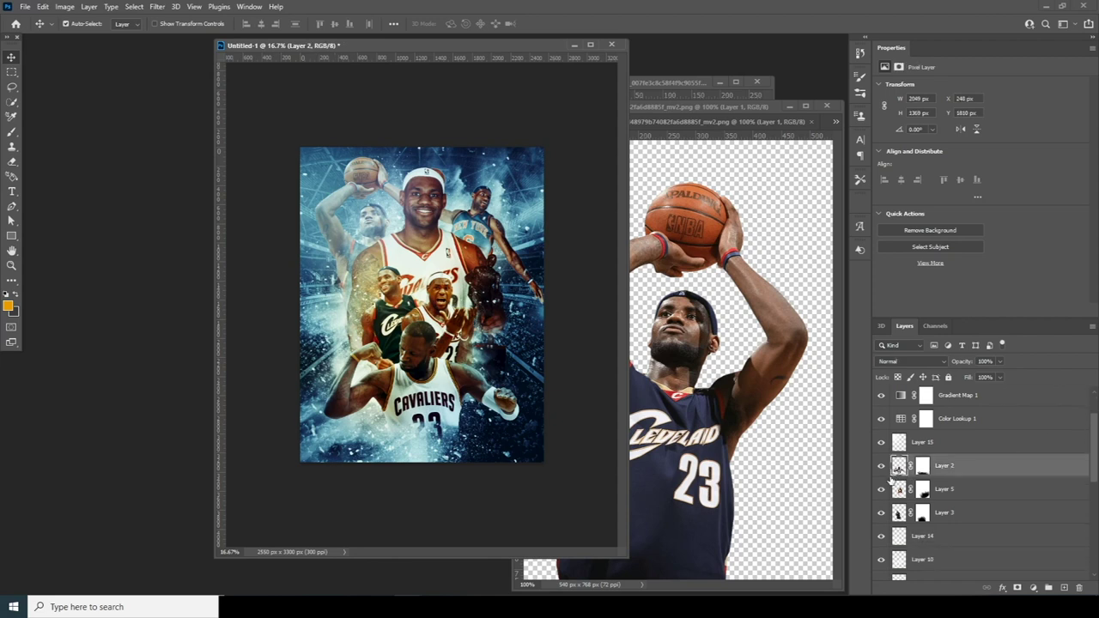
pyautogui.scroll(-4, 1095, 471)
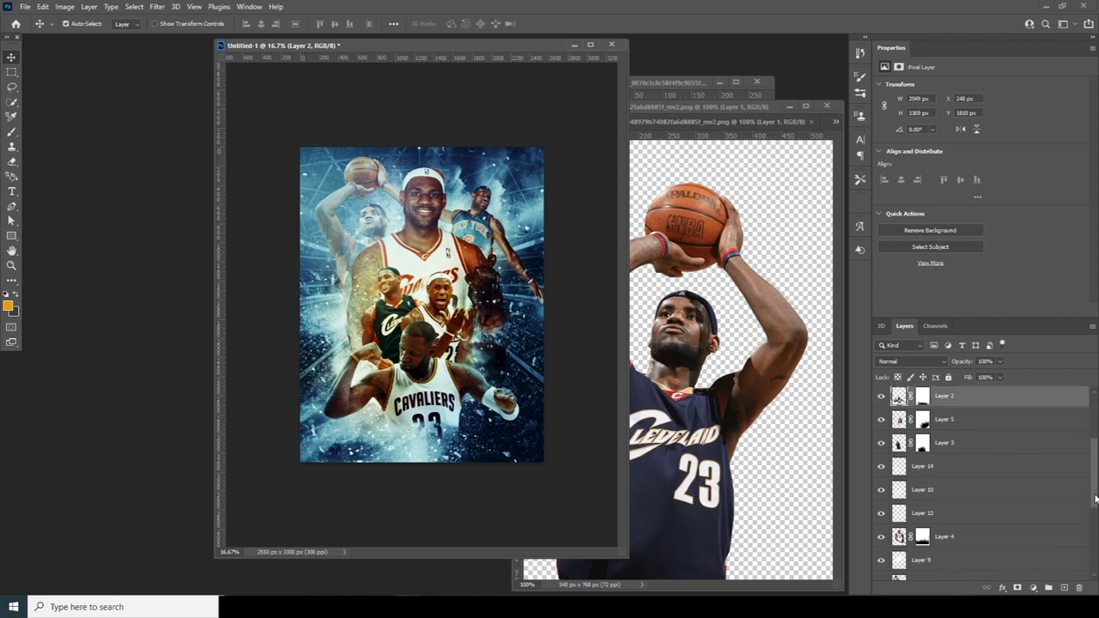
pyautogui.click(897, 517)
pyautogui.click(883, 521)
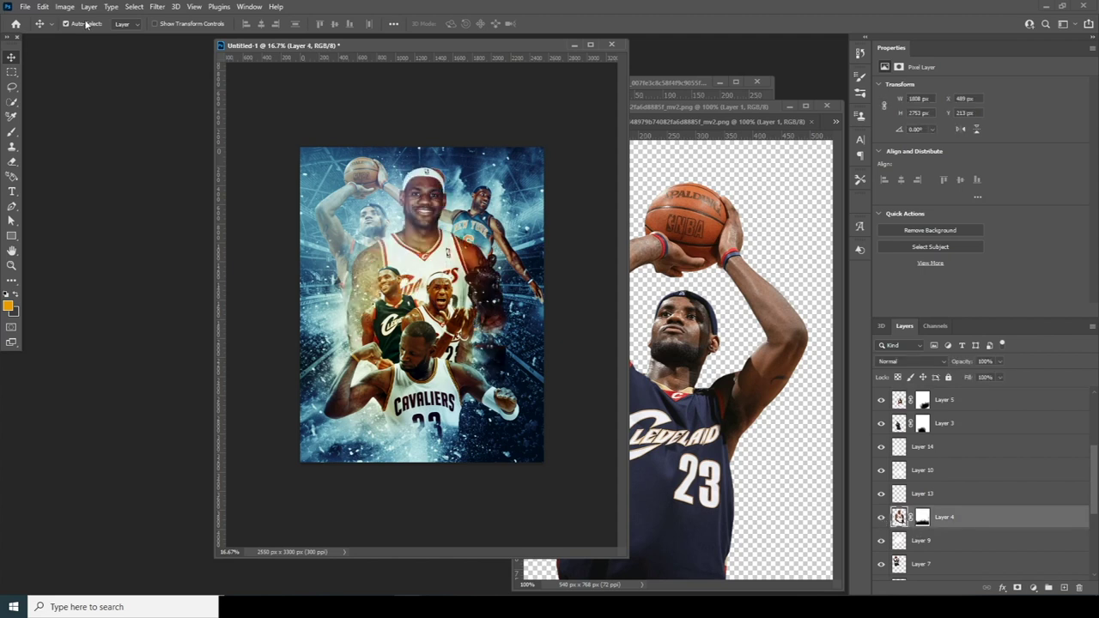
pyautogui.click(151, 8)
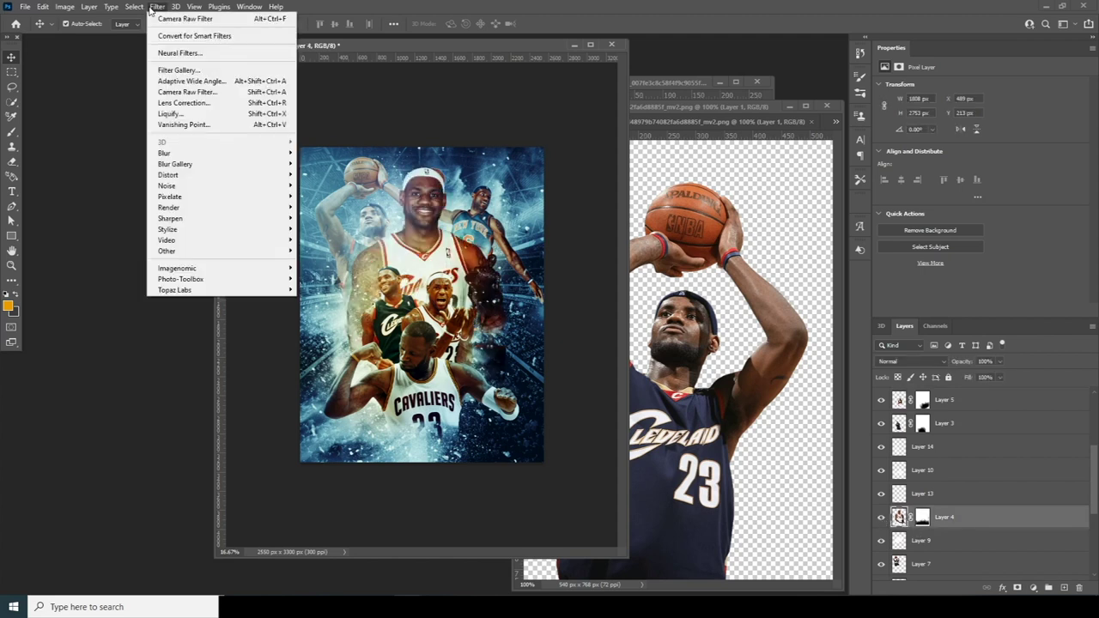
pyautogui.click(187, 92)
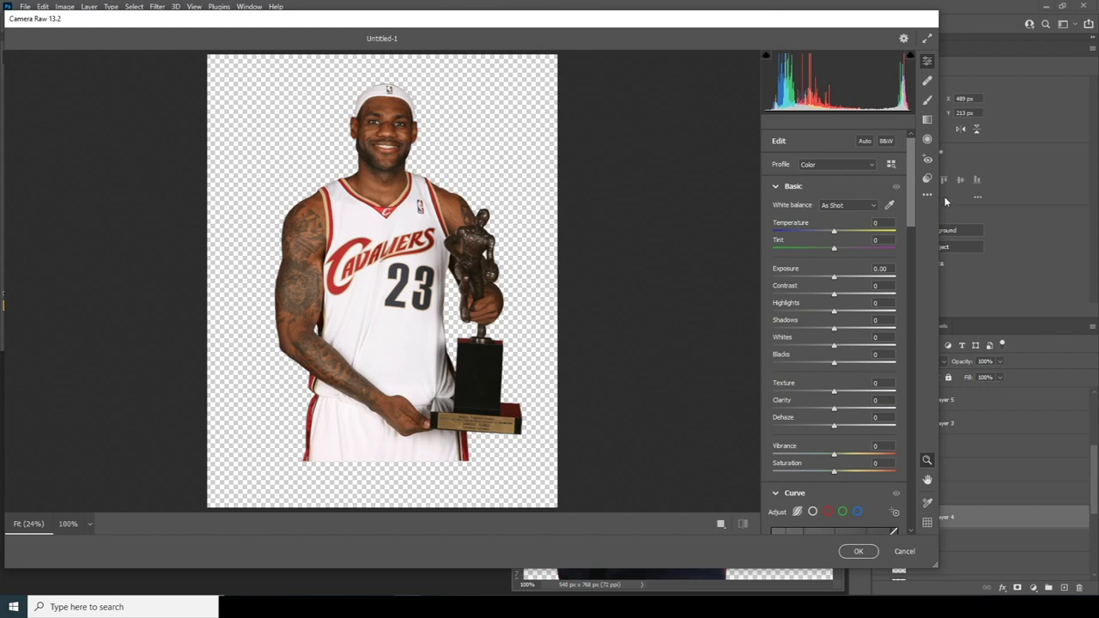
pyautogui.scroll(-5, 841, 258)
pyautogui.moveTo(855, 192); pyautogui.dragTo(872, 192)
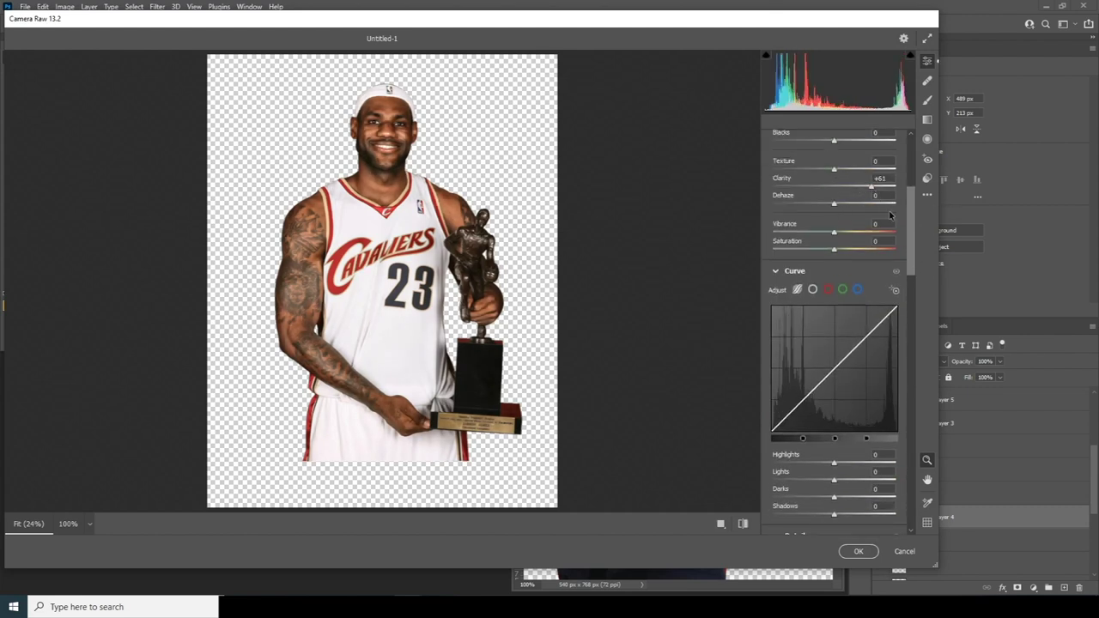
# - Set the Camera Raw detail values to Sharpening 39, Noise Reduction 80 and Color Noise Reduction 73
pyautogui.scroll(-3, 909, 263)
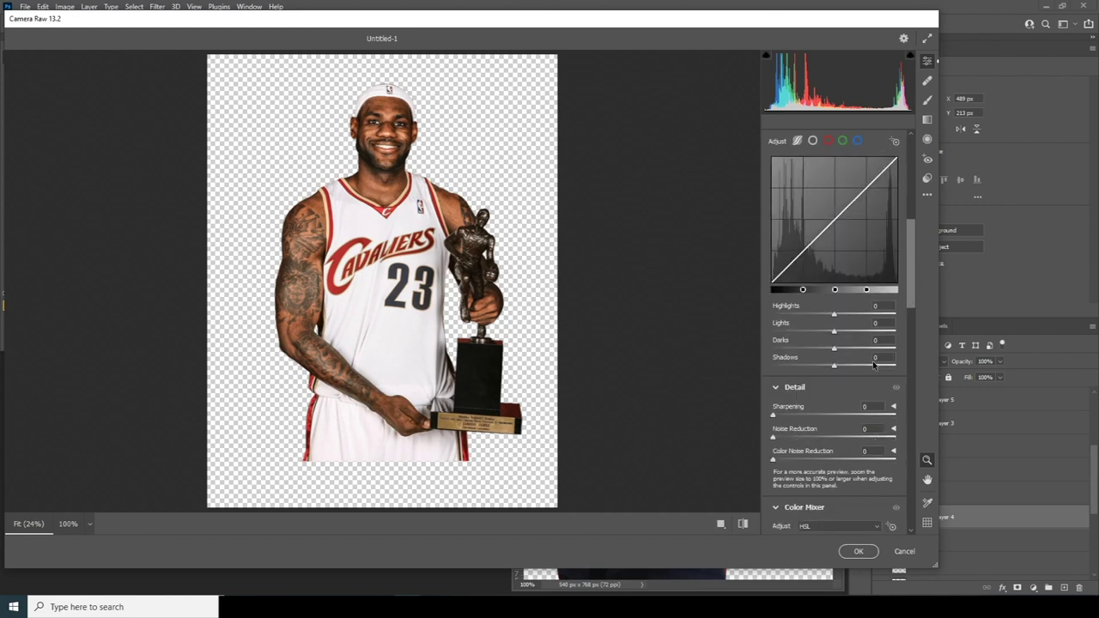
pyautogui.moveTo(877, 438); pyautogui.dragTo(873, 438)
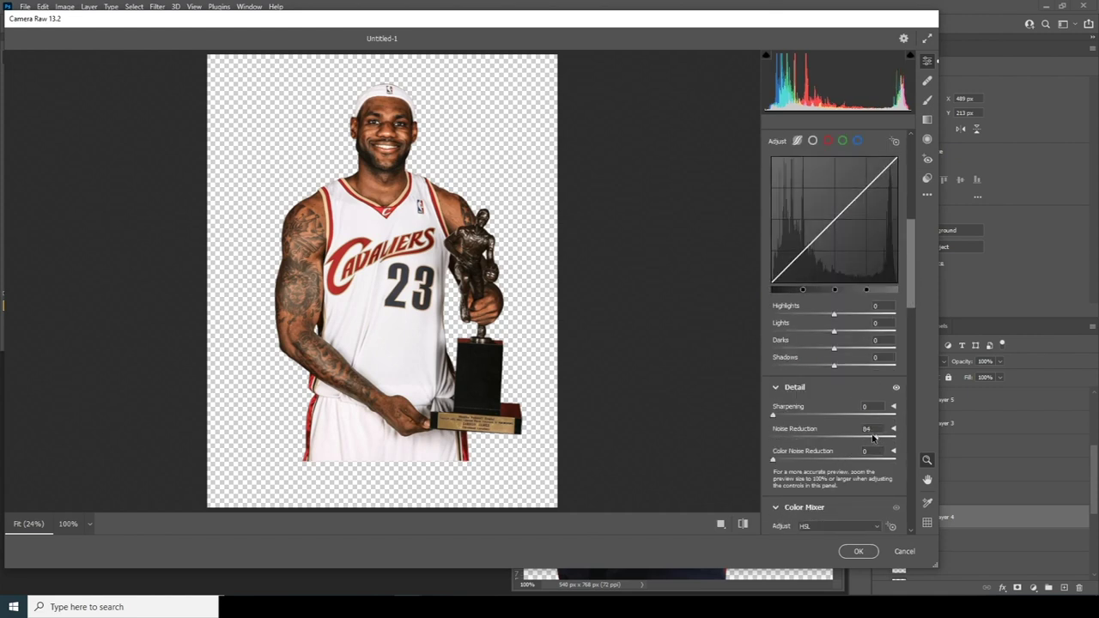
pyautogui.moveTo(793, 418); pyautogui.dragTo(805, 416)
pyautogui.moveTo(799, 460); pyautogui.dragTo(848, 462)
# - Set the Color Mixer saturation to -36 for Oranges and +29 for Reds, and apply the Camera Raw filter
pyautogui.moveTo(913, 292); pyautogui.dragTo(903, 352)
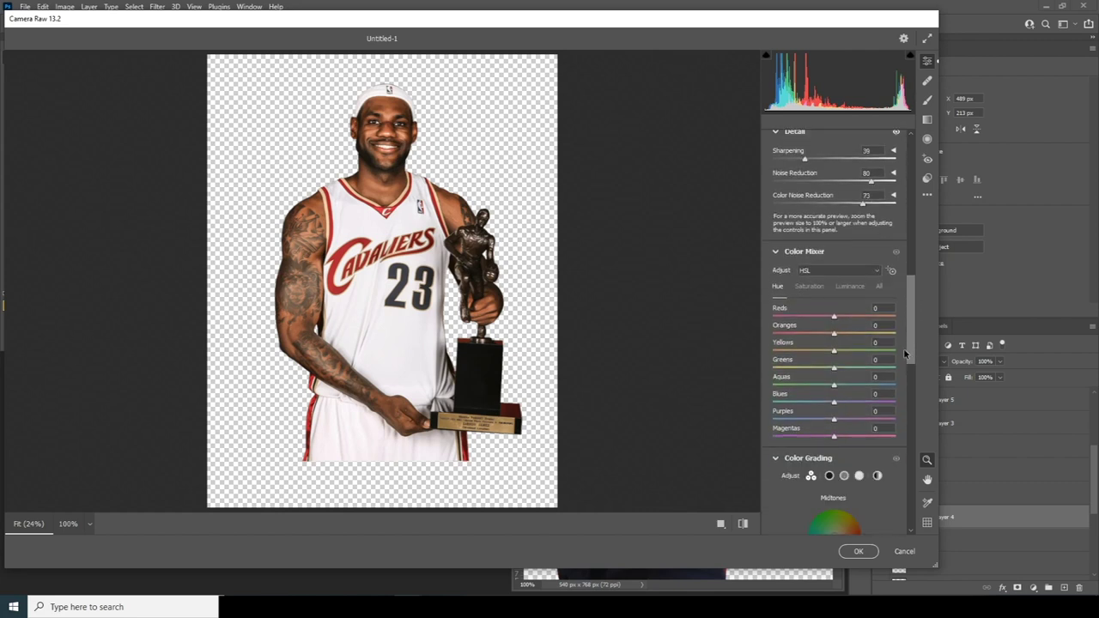
pyautogui.click(811, 288)
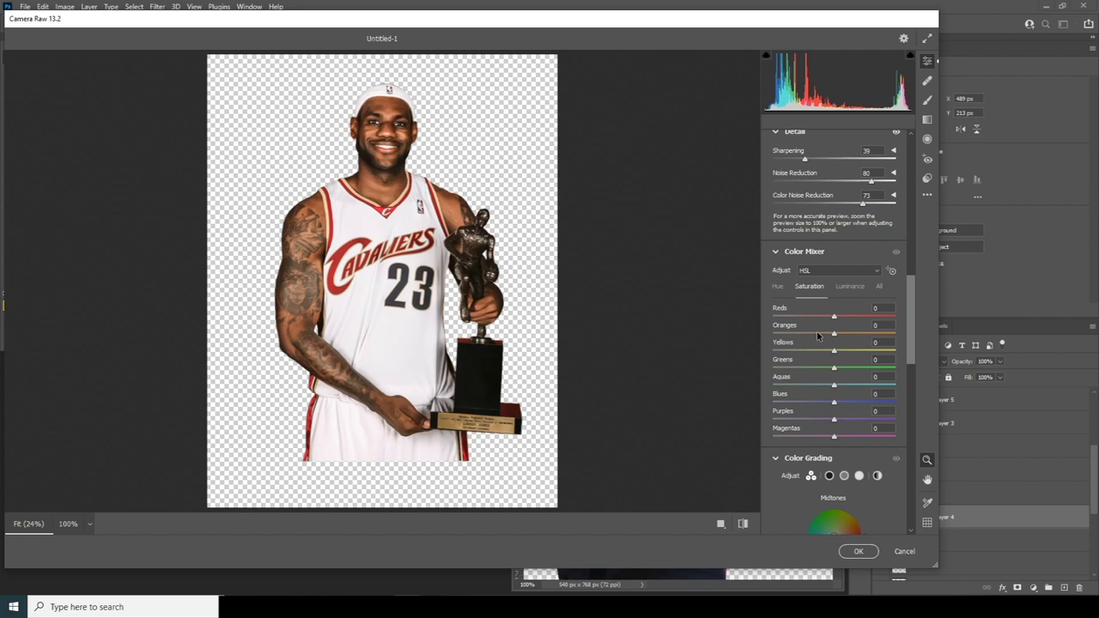
pyautogui.moveTo(816, 332); pyautogui.dragTo(852, 318)
pyautogui.click(860, 319)
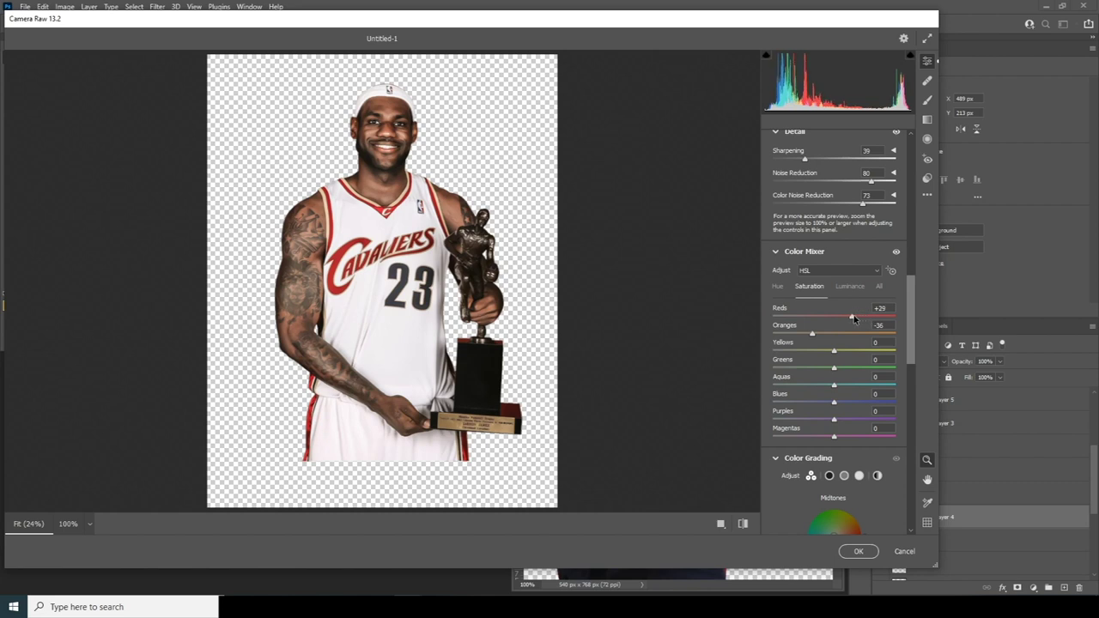
pyautogui.click(854, 551)
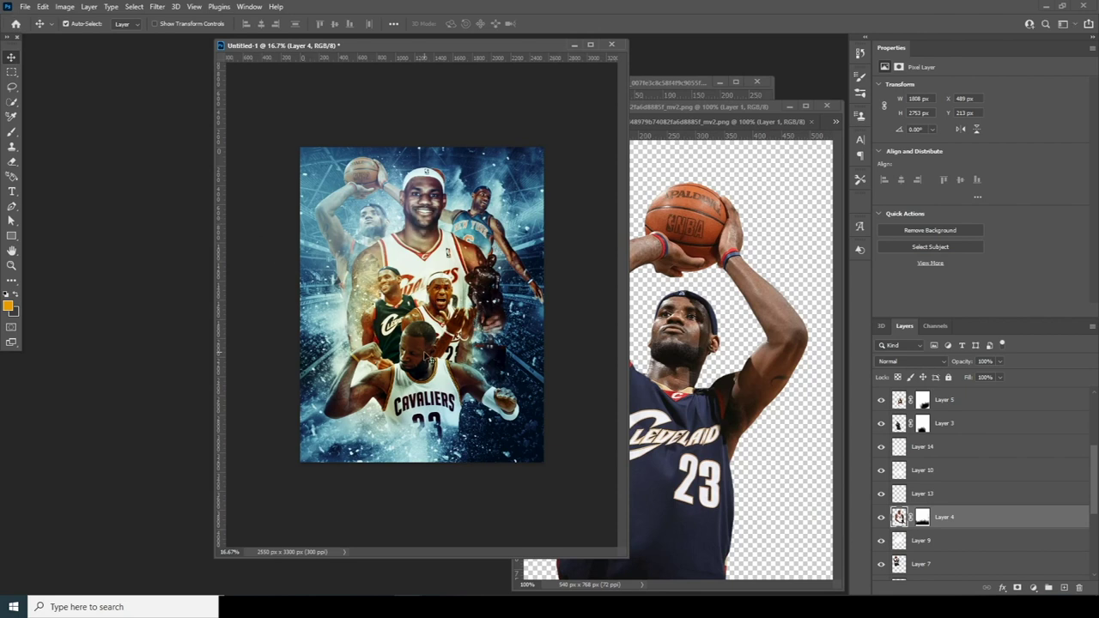
# - Reapply the last Camera Raw filter to the player on Layer 5
pyautogui.click(426, 352)
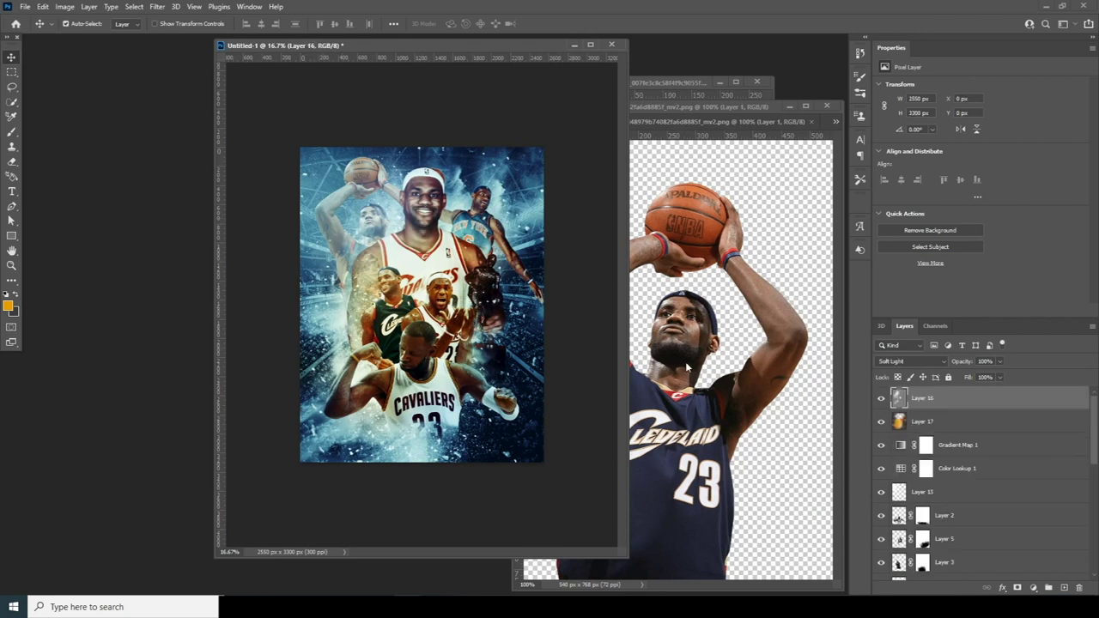
pyautogui.moveTo(1094, 455); pyautogui.dragTo(1095, 485)
pyautogui.click(914, 462)
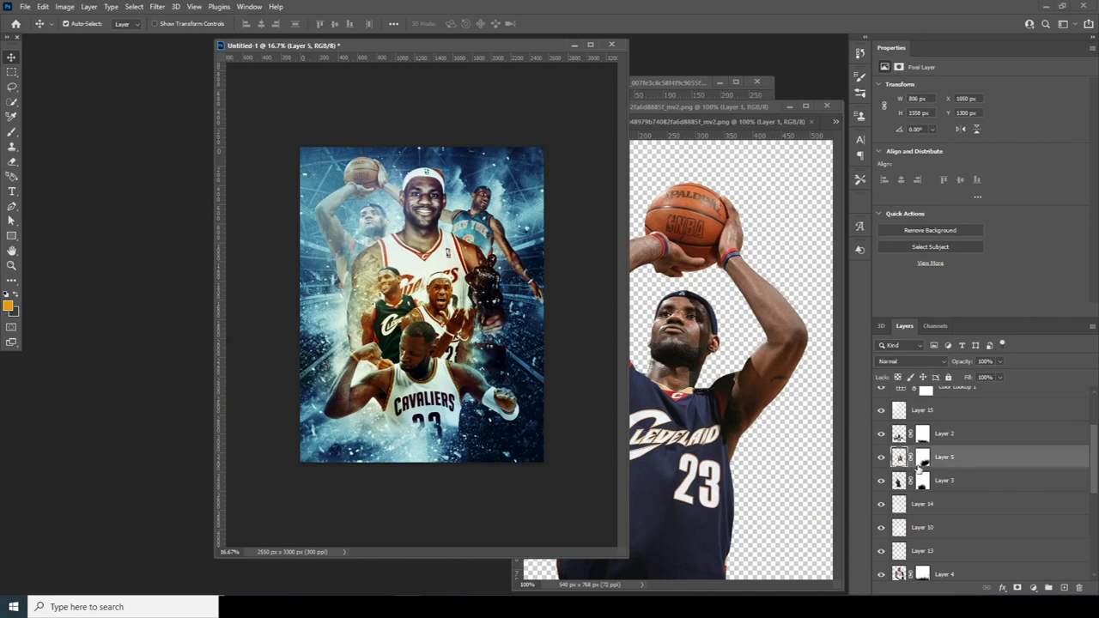
pyautogui.click(159, 6)
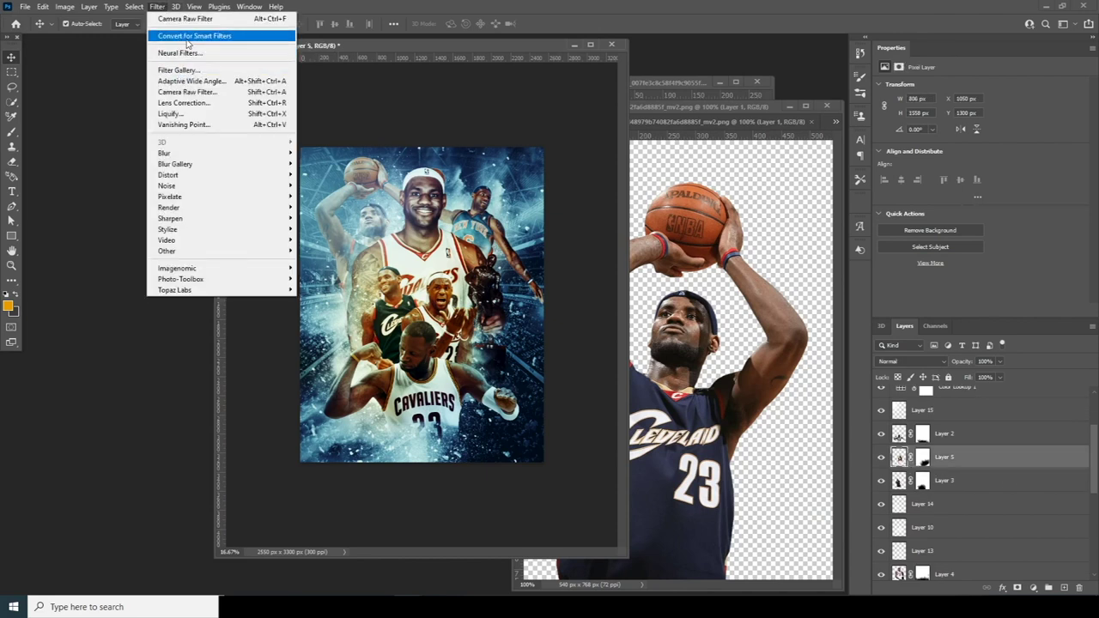
pyautogui.click(189, 22)
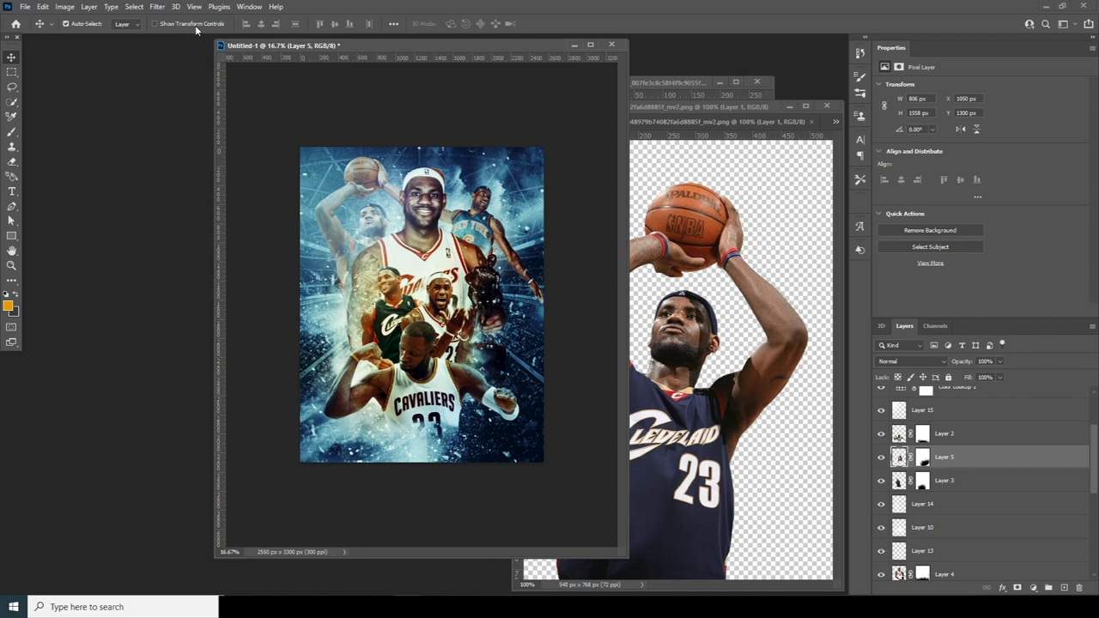
# - Reapply the last Camera Raw filter to the players on Layer 7 and Layer 6
pyautogui.hotkey('alt', '[')
pyautogui.hotkey('alt', '[')
pyautogui.hotkey('alt', '[')
pyautogui.hotkey('alt', '[')
pyautogui.hotkey('alt', '[')
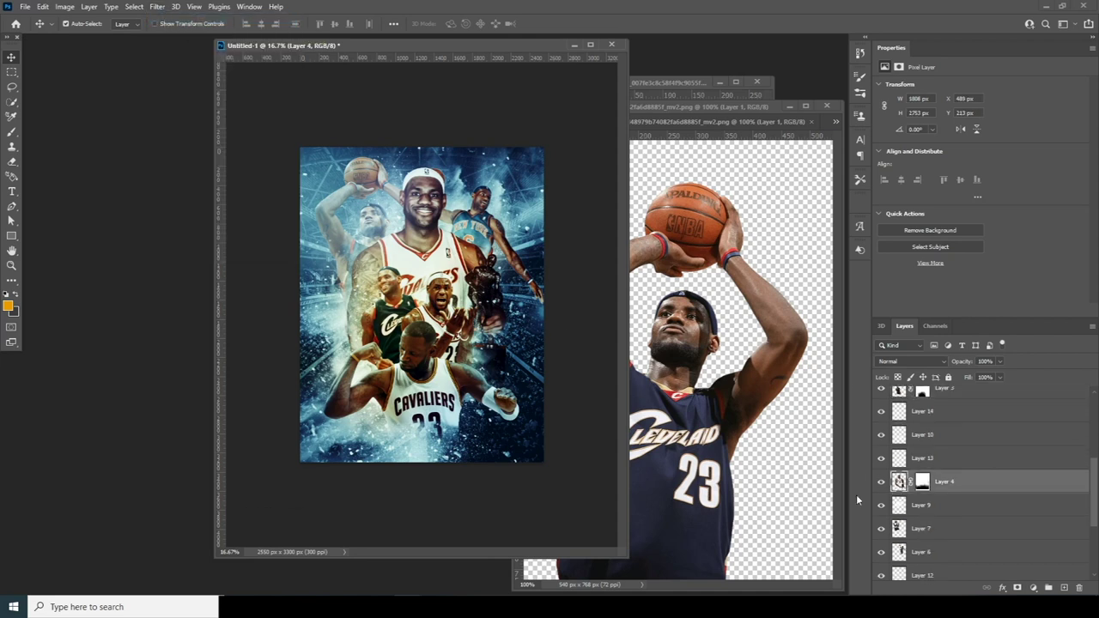
pyautogui.click(901, 531)
pyautogui.click(157, 7)
pyautogui.click(172, 21)
pyautogui.click(901, 551)
pyautogui.click(157, 6)
pyautogui.click(163, 22)
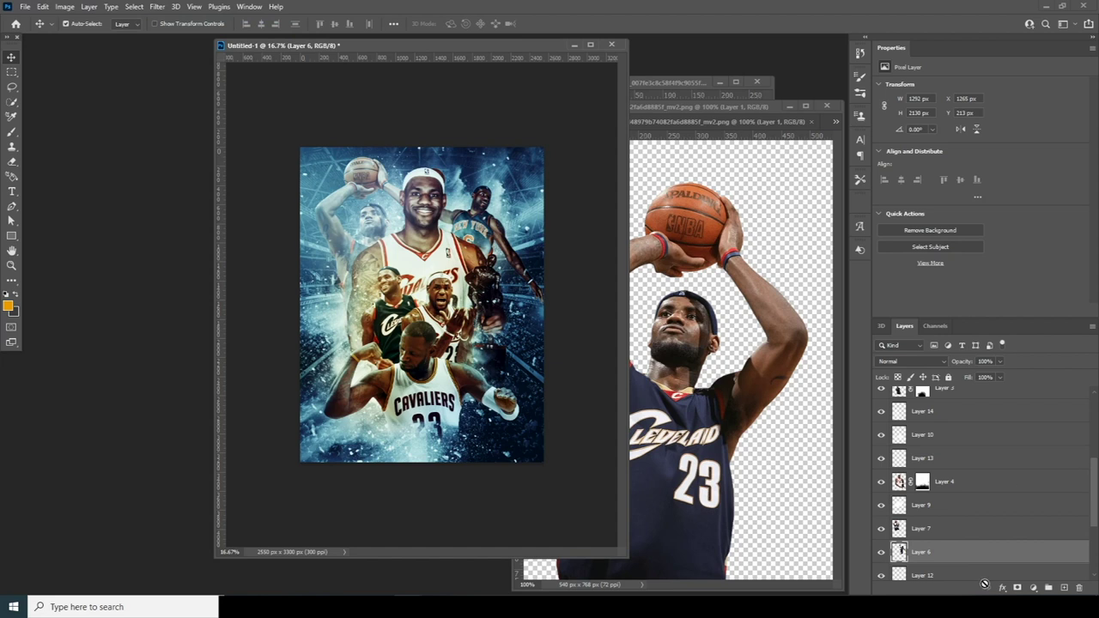
# - Stamp all visible layers into a new merged layer above Layer 16, and reset the foreground and background colours to default
pyautogui.scroll(-3, 985, 549)
pyautogui.moveTo(1093, 539); pyautogui.dragTo(1094, 412)
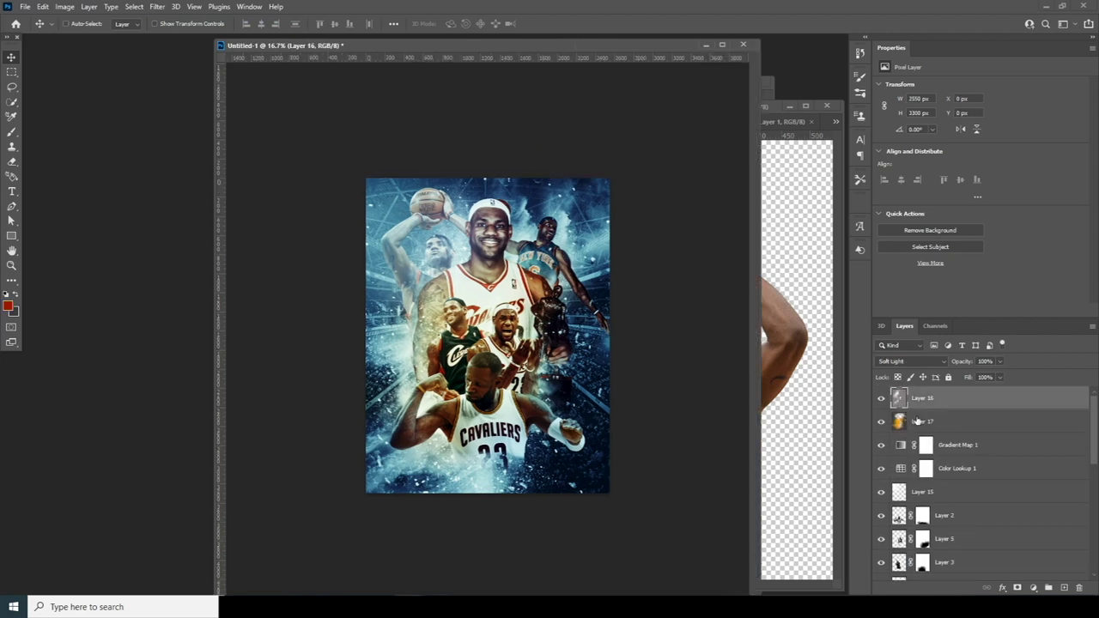
pyautogui.hotkey('ctrl', 'alt', 'shift', 'e')
pyautogui.press('d')
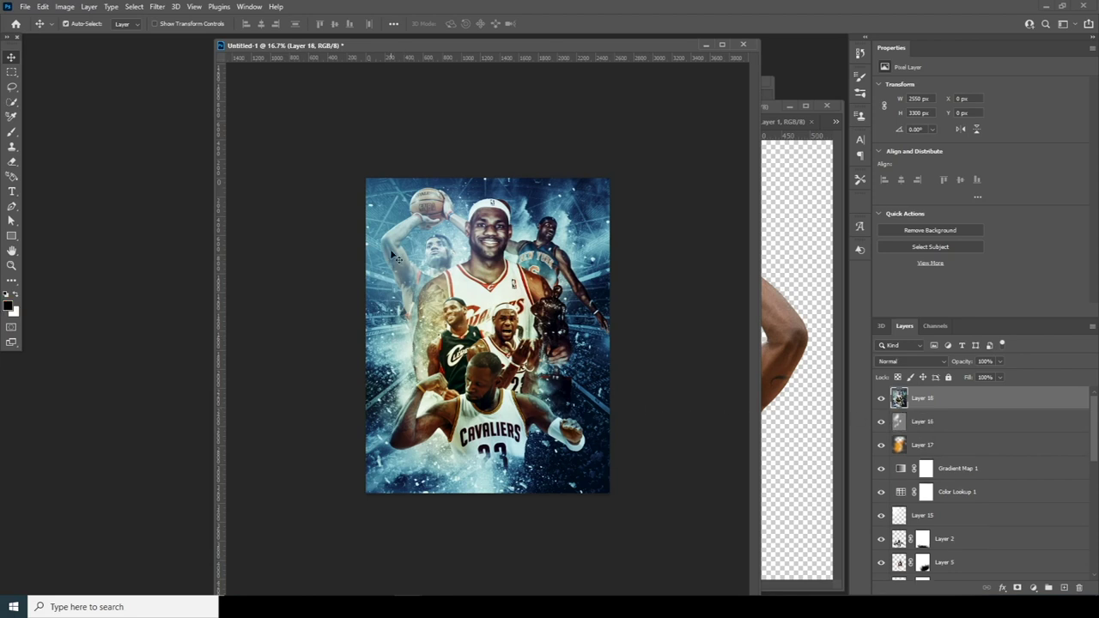
# - Apply a Diffuse Glow to the merged Layer 18 with Graininess 0, Clear Amount 15 and a reduced Glow Amount
pyautogui.click(157, 8)
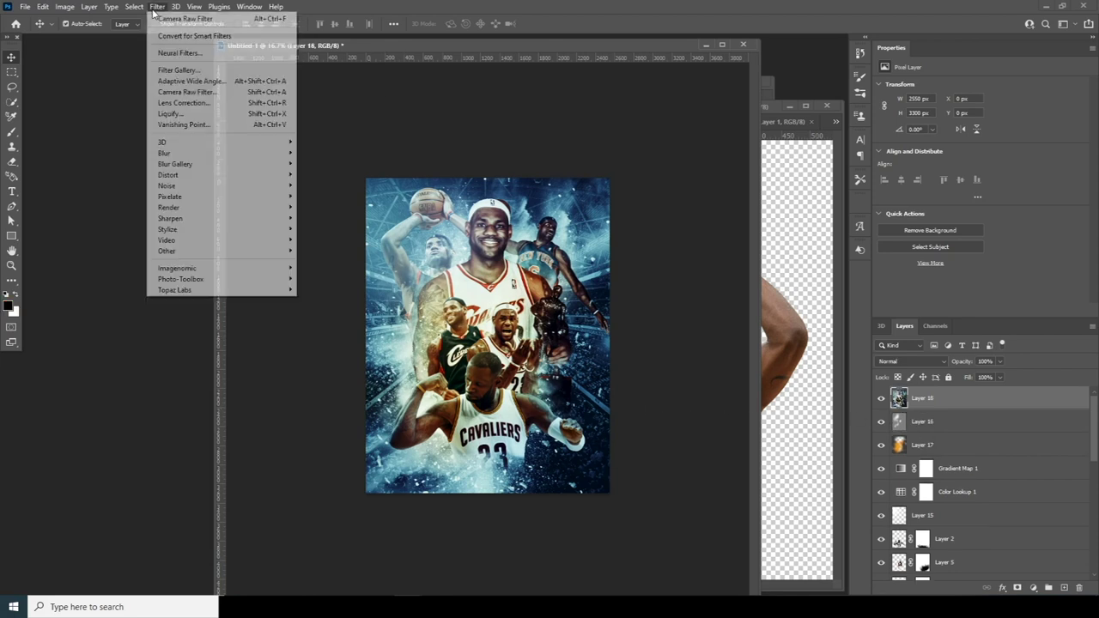
pyautogui.click(187, 68)
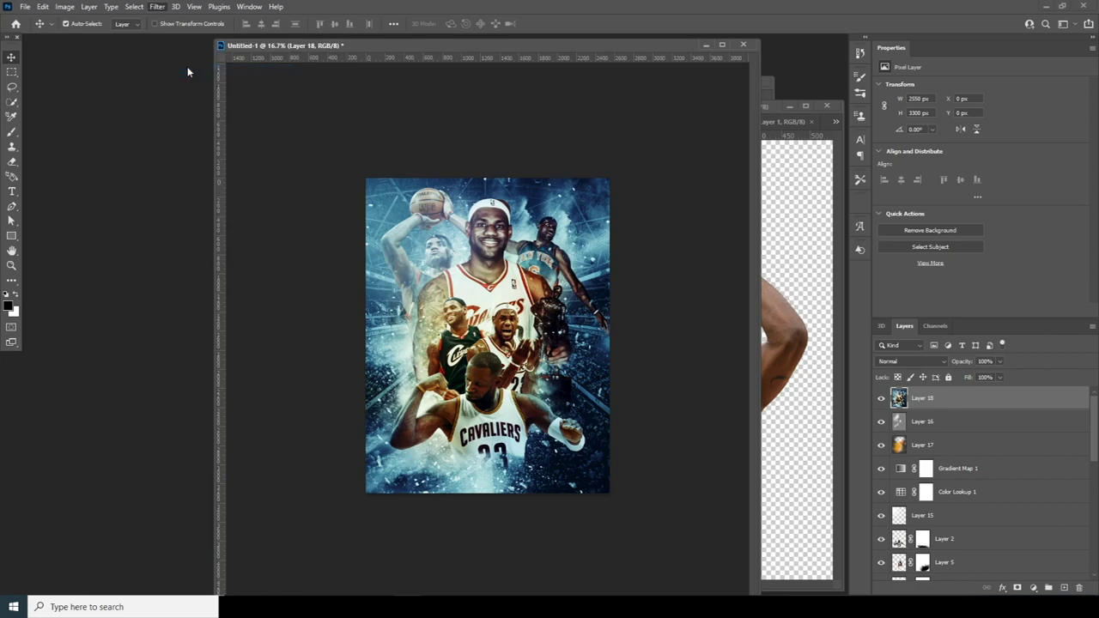
pyautogui.moveTo(544, 289); pyautogui.dragTo(321, 196)
pyautogui.hotkey('ctrl', '-')
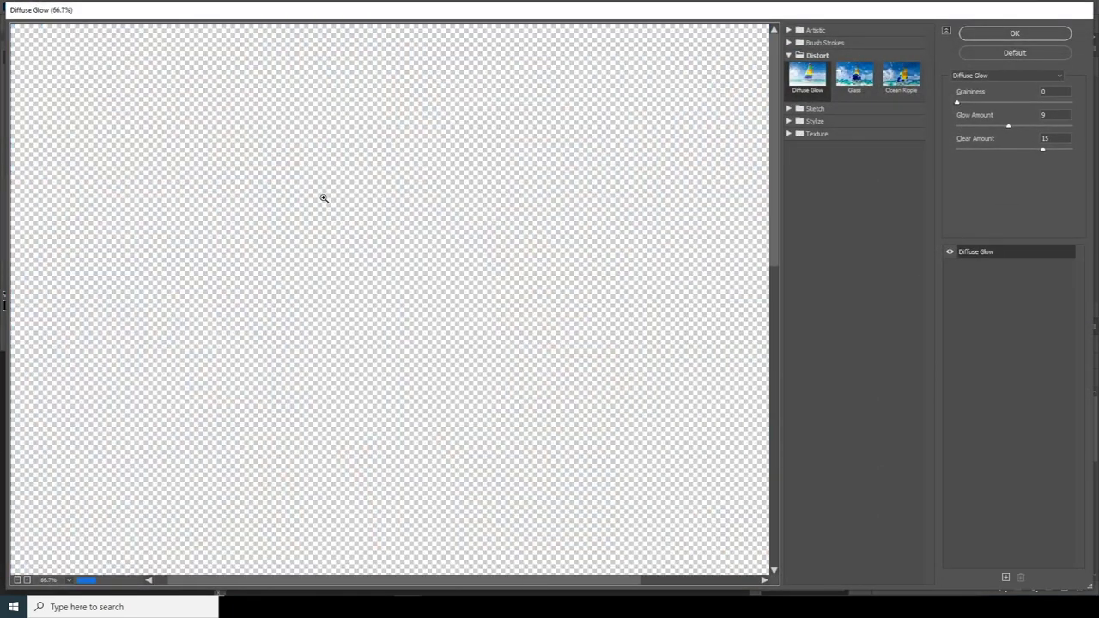
pyautogui.hotkey('ctrl', '-')
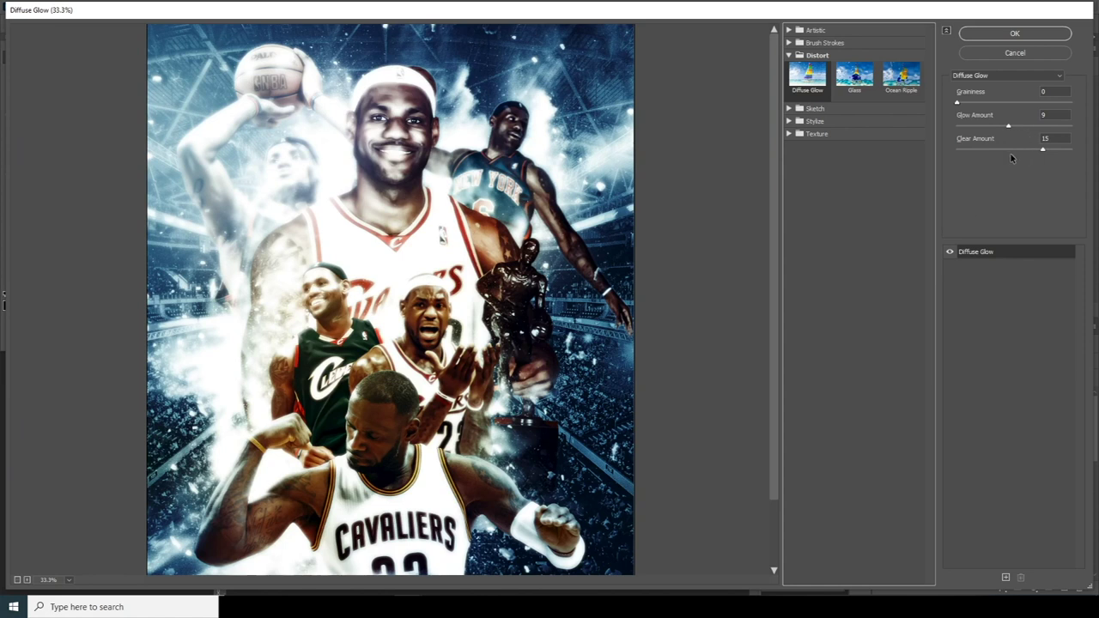
pyautogui.click(976, 127)
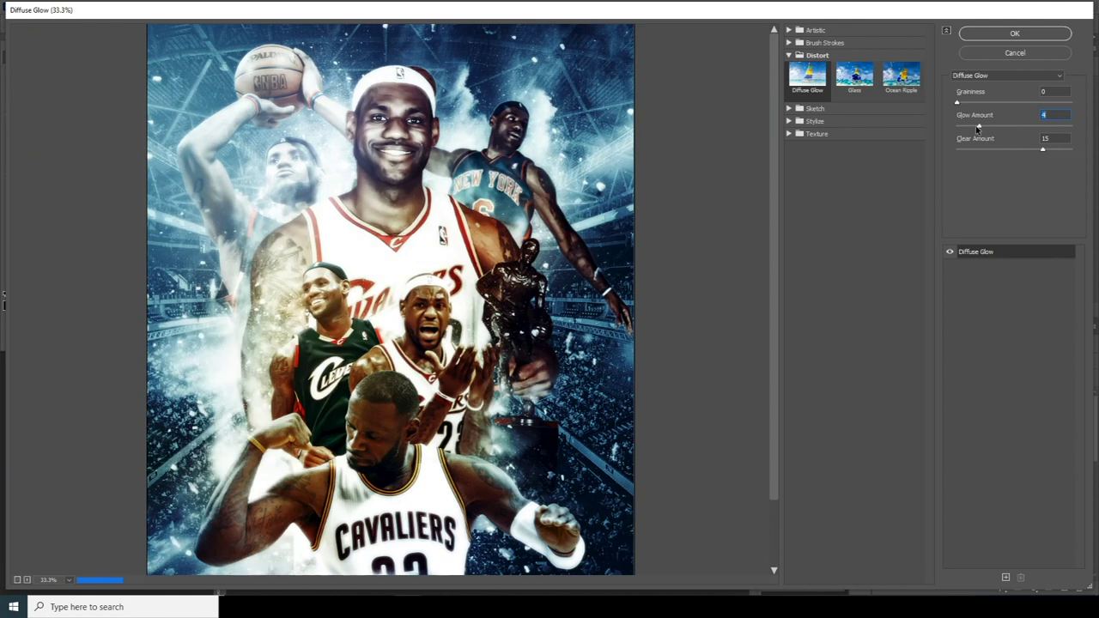
pyautogui.click(969, 127)
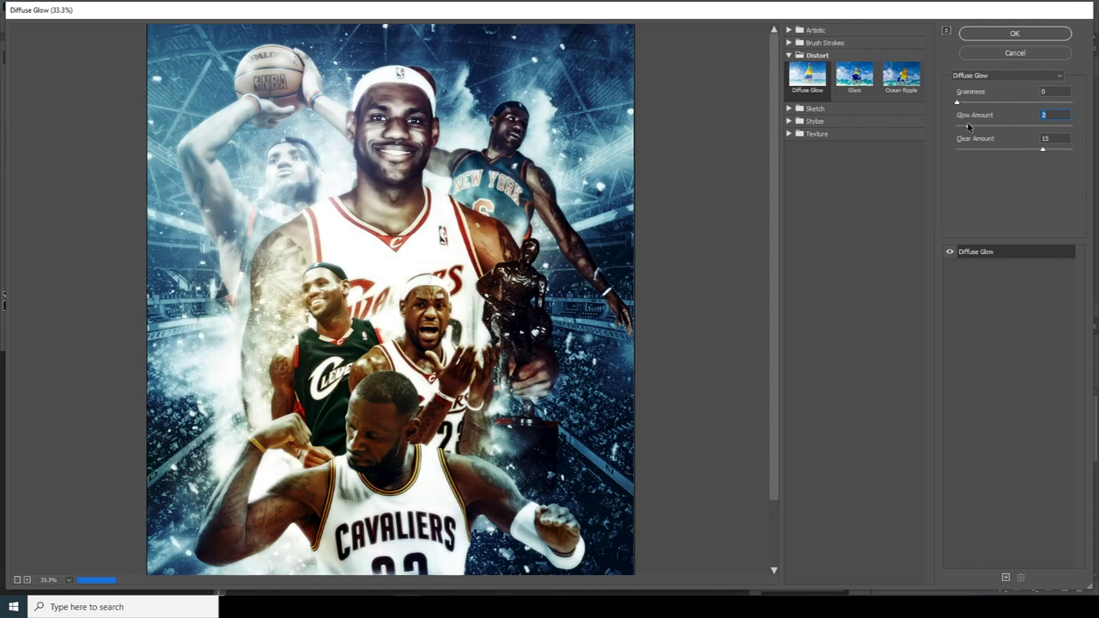
pyautogui.click(963, 126)
pyautogui.moveTo(964, 126); pyautogui.dragTo(984, 126)
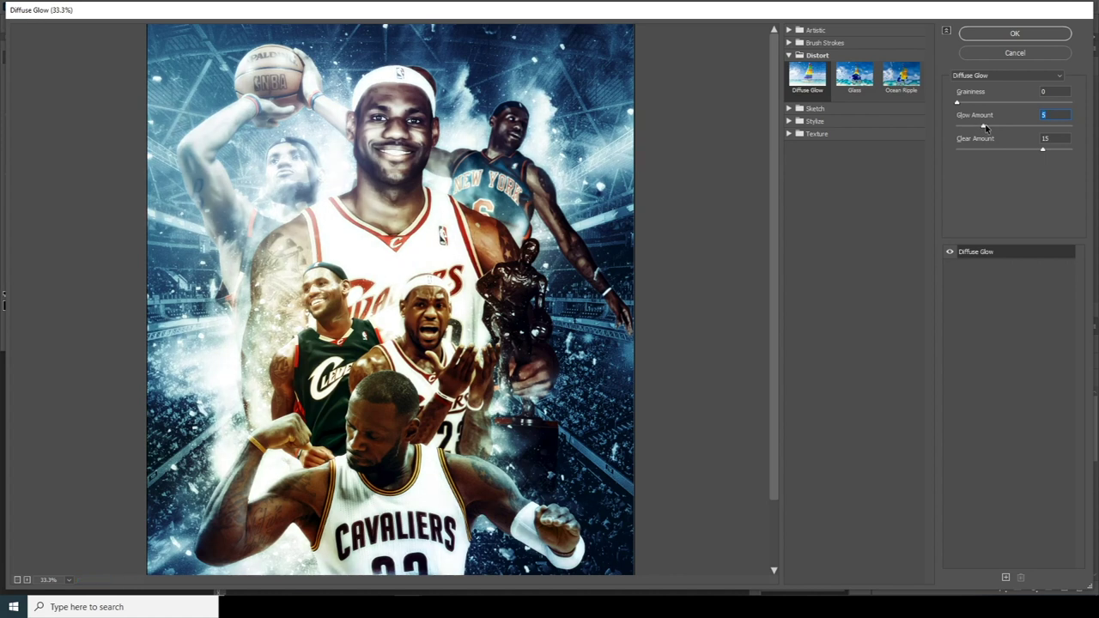
pyautogui.click(994, 127)
pyautogui.click(999, 127)
pyautogui.click(990, 36)
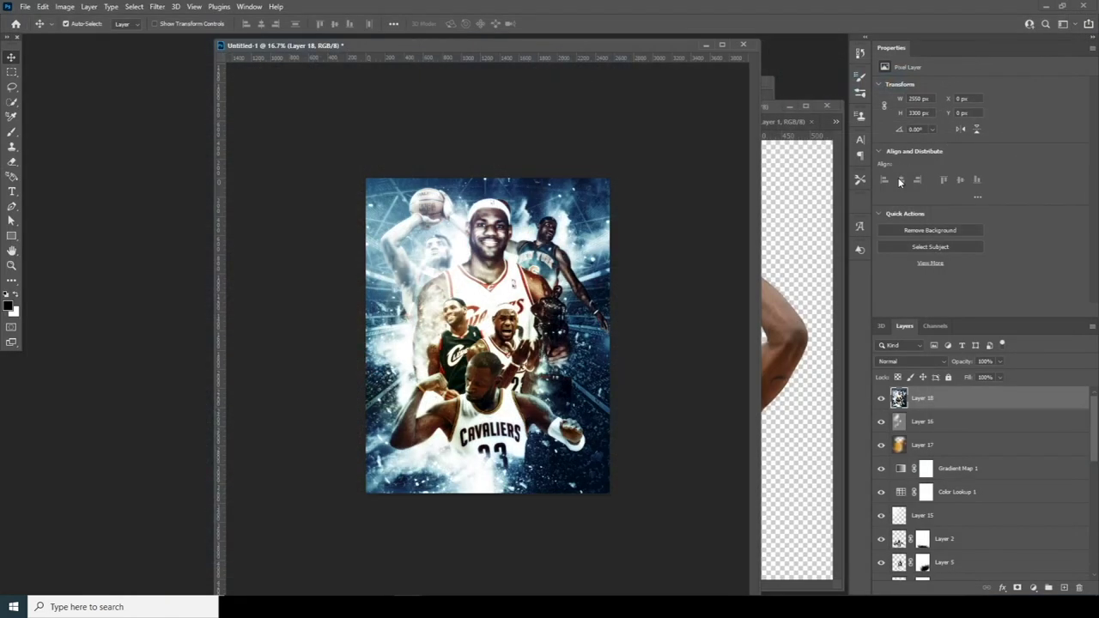
# - Lower Layer 18's opacity to 21% and compare the poster with the glow layer hidden and shown
pyautogui.click(999, 362)
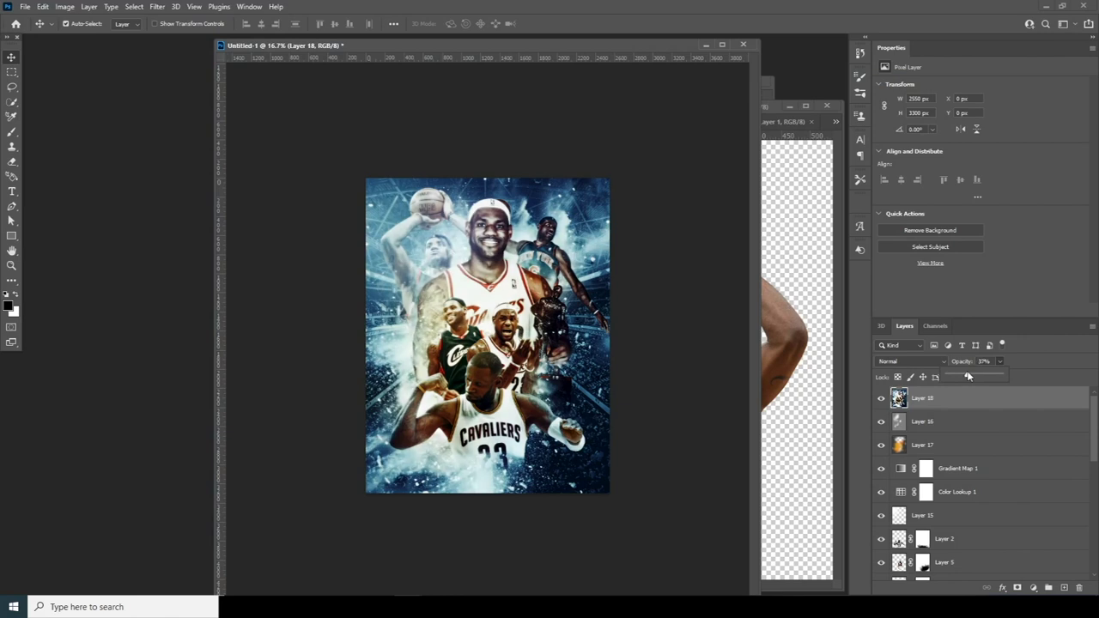
pyautogui.click(882, 398)
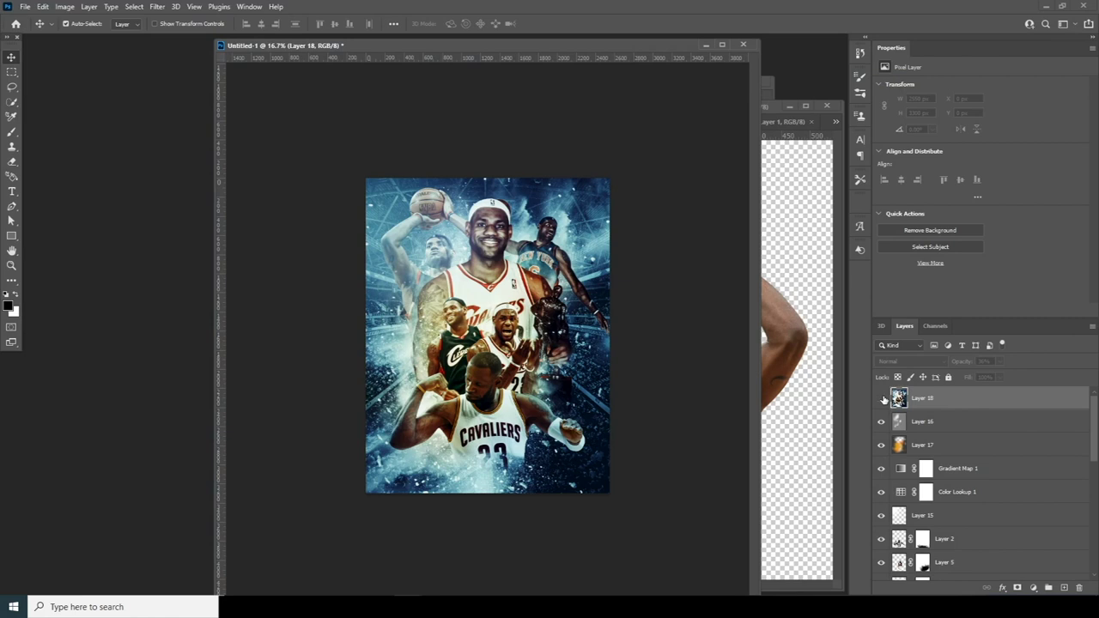
pyautogui.click(882, 398)
pyautogui.click(882, 398)
pyautogui.click(881, 398)
pyautogui.click(882, 398)
pyautogui.click(881, 399)
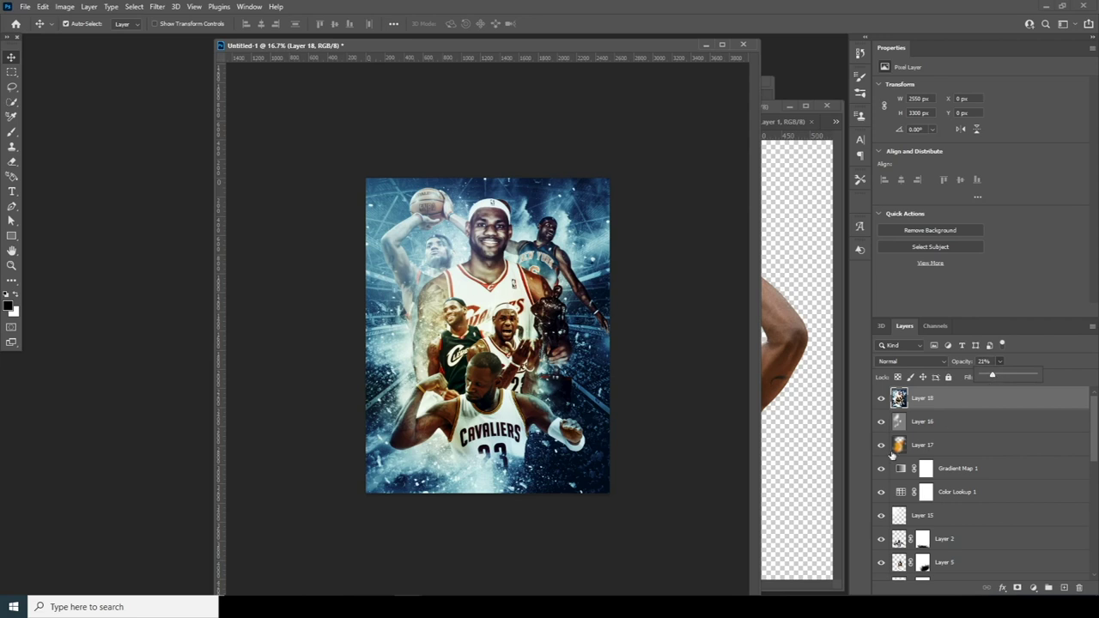
pyautogui.click(901, 408)
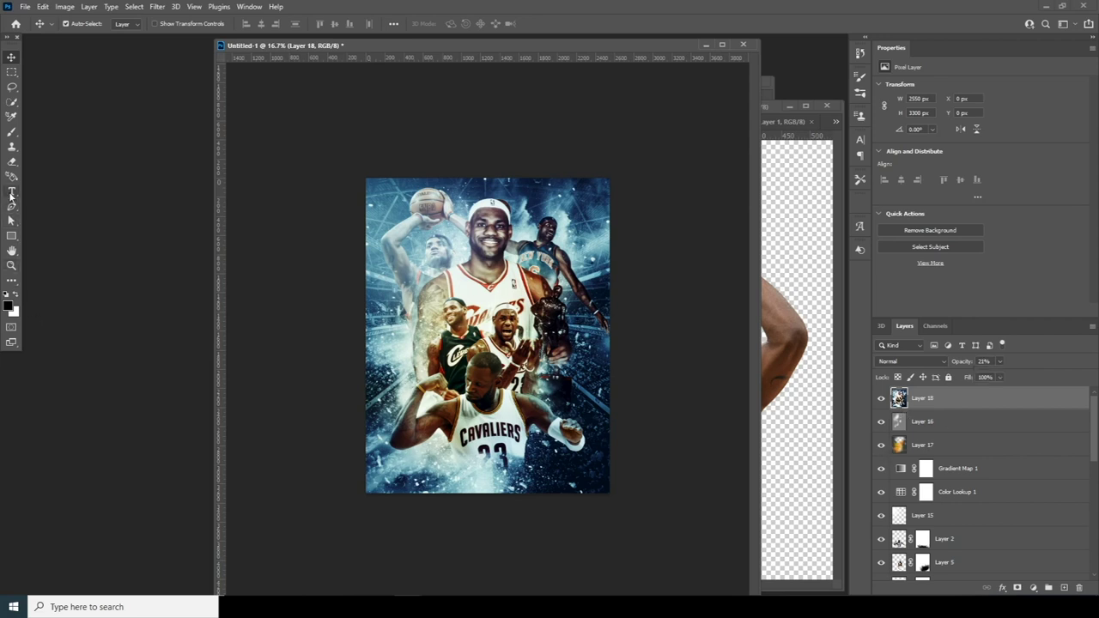
# - Add a white "LEBRON" title in Poppins ExtraBold over the lower player and enlarge it
pyautogui.click(11, 190)
pyautogui.click(455, 459)
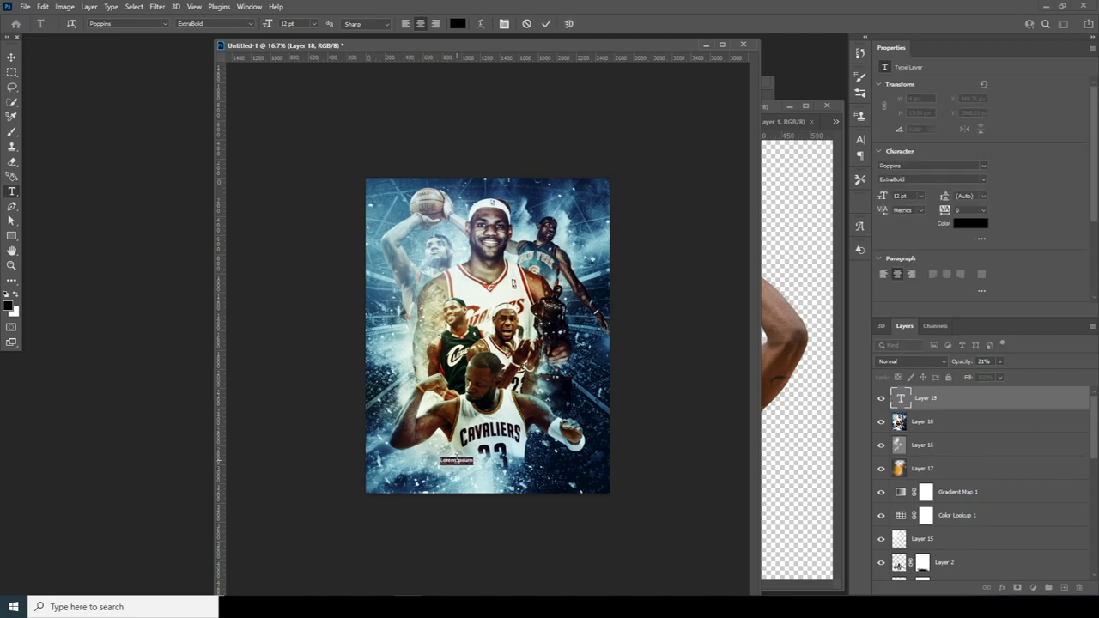
pyautogui.write('LEBRON')
pyautogui.click(970, 224)
pyautogui.click(607, 200)
pyautogui.moveTo(607, 200); pyautogui.dragTo(602, 186)
pyautogui.press('Return')
pyautogui.hotkey('ctrl', 'Return')
pyautogui.press('v')
pyautogui.hotkey('ctrl', 't')
pyautogui.moveTo(470, 453); pyautogui.dragTo(581, 490)
pyautogui.press('Return')
# - Duplicate the LEBRON title, change the copy's text to "JAMES", and enlarge and position it near the poster's lower edge
pyautogui.hotkey('ctrl', 'j')
pyautogui.hotkey('ctrl', 't')
pyautogui.press('Return')
pyautogui.doubleClick(901, 397)
pyautogui.write('JAMES')
pyautogui.hotkey('ctrl', 'Return')
pyautogui.hotkey('ctrl', 't')
pyautogui.hotkey('shift', 'Down')
pyautogui.hotkey('shift', 'Down')
pyautogui.hotkey('shift', 'Down')
pyautogui.press('Return')
# - Move the LEBRON title up so it sits directly above JAMES
pyautogui.click(901, 423)
pyautogui.hotkey('shift', 'Up')
pyautogui.hotkey('shift', 'Up')
pyautogui.hotkey('shift', 'Up')
pyautogui.hotkey('shift', 'Up')
pyautogui.hotkey('shift', 'Up')
pyautogui.hotkey('shift', 'Up')
pyautogui.hotkey('shift', 'Up')
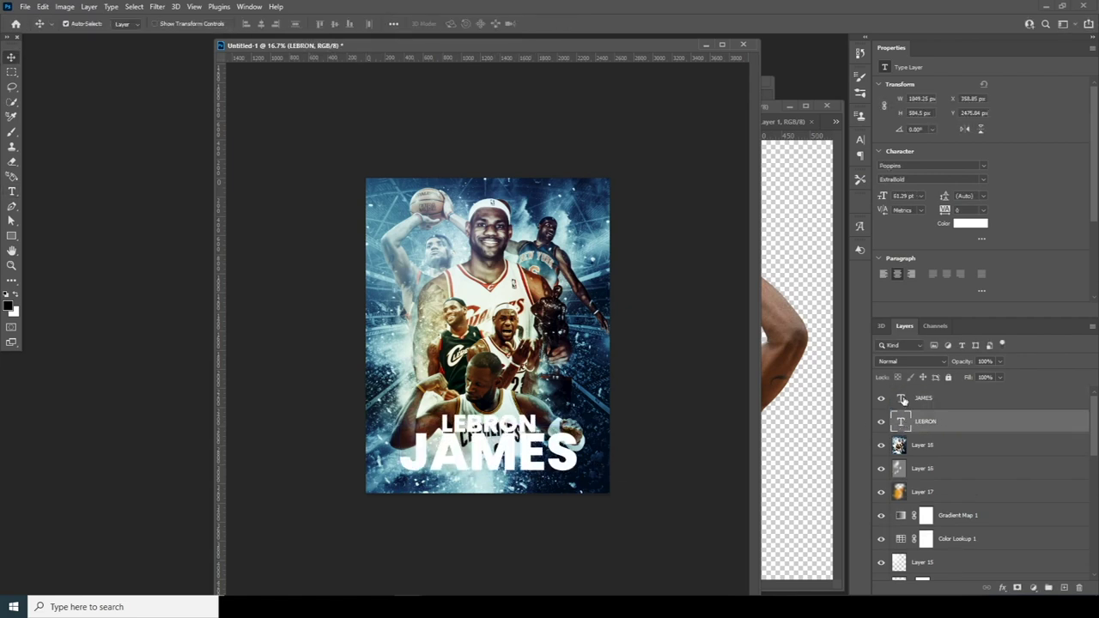
# - Slant the LEBRON and JAMES titles together into an italic style and tilt them slightly upward
pyautogui.keyDown('shift'); pyautogui.click(902, 397); pyautogui.keyUp('shift')
pyautogui.rightClick(486, 213)
pyautogui.press('Escape')
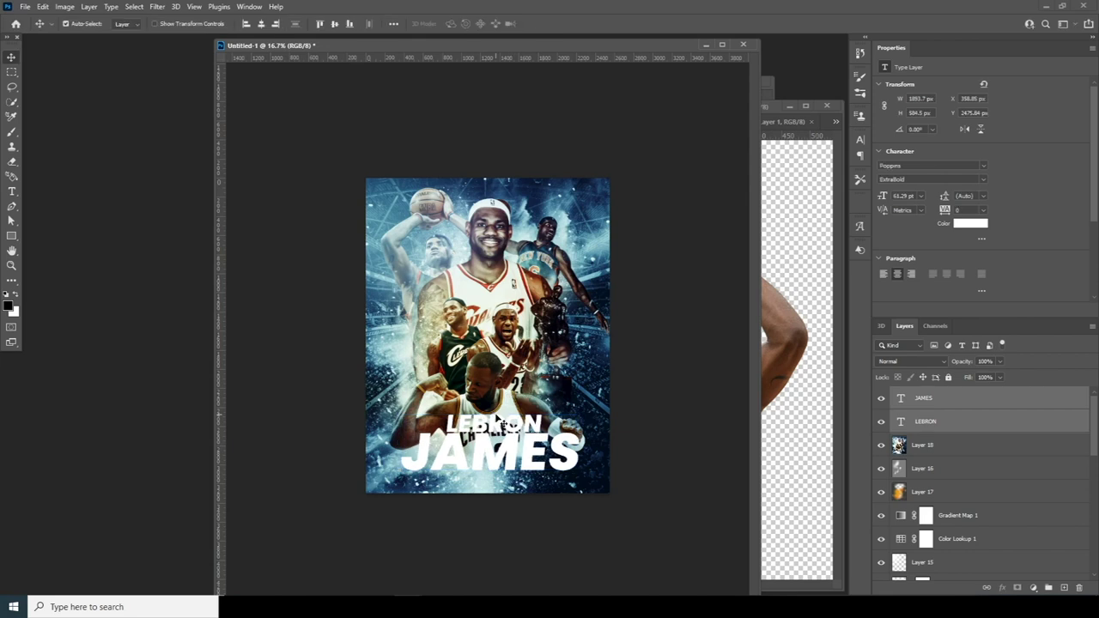
# - Add a new layer beneath the two titles and set up a soft round brush of 1800 px
pyautogui.hotkey('ctrl', 'shift', 'alt', 'n')
pyautogui.press('b')
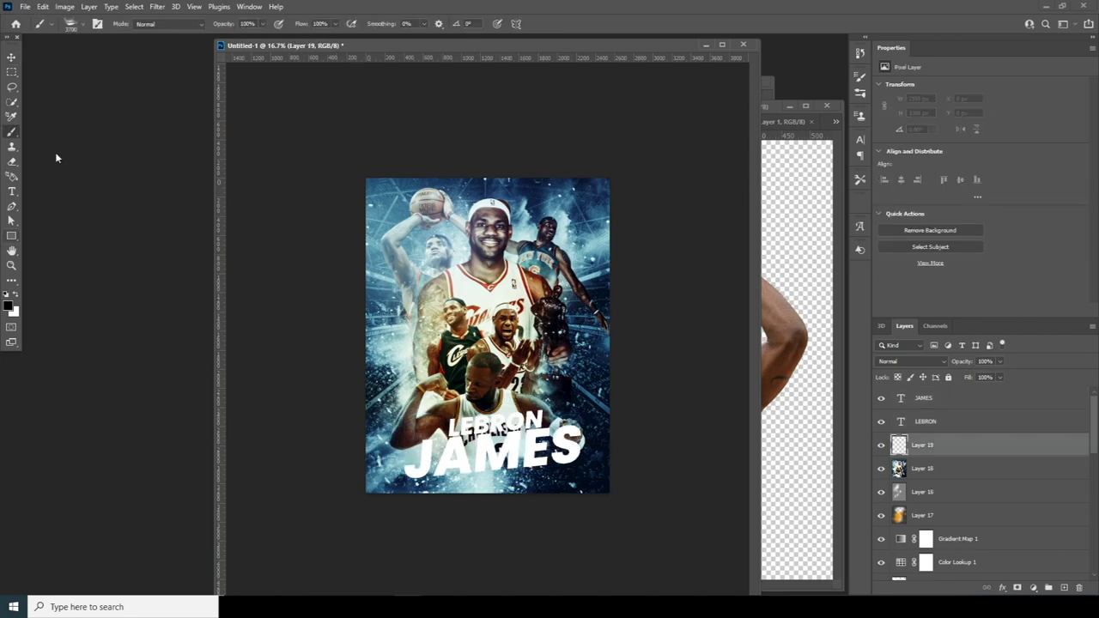
pyautogui.click(81, 25)
pyautogui.moveTo(146, 234); pyautogui.dragTo(143, 153)
pyautogui.doubleClick(113, 176)
pyautogui.press('[')
pyautogui.press('[')
pyautogui.press('[')
pyautogui.press('[')
pyautogui.press('[')
pyautogui.press('[')
pyautogui.press('[')
pyautogui.press('[')
pyautogui.press('[')
pyautogui.press('[')
pyautogui.press('[')
pyautogui.press('[')
pyautogui.press('[')
pyautogui.press('[')
pyautogui.press('[')
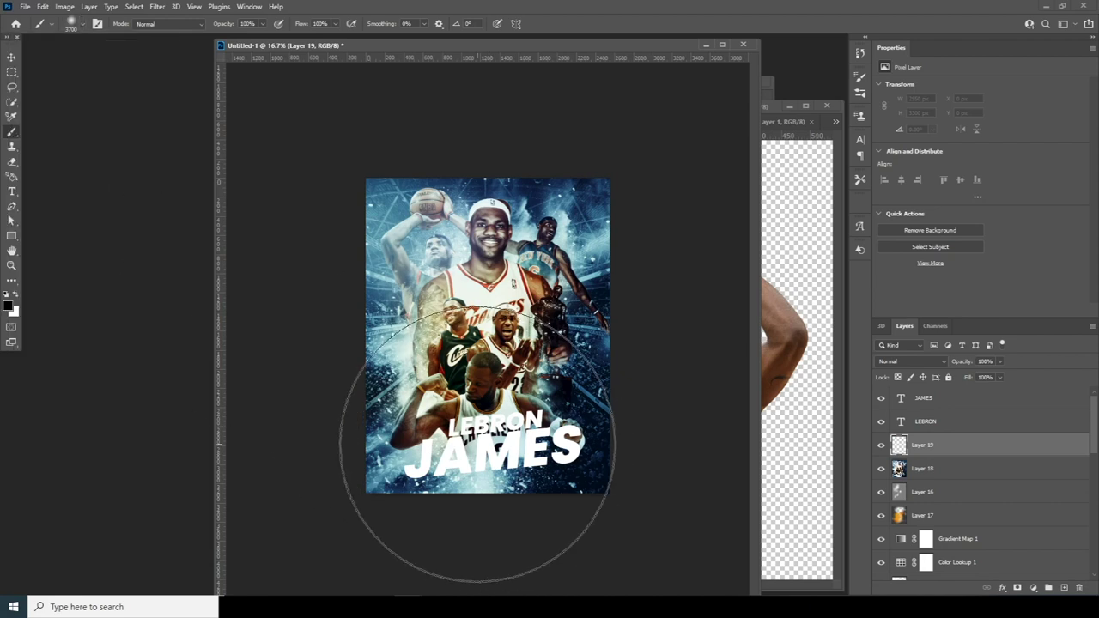
pyautogui.press('[')
pyautogui.press('[')
pyautogui.press('[')
pyautogui.press('[')
pyautogui.press('[')
# - Paint black shading behind the titles across the poster's lower part and reduce that layer's opacity to 36%
pyautogui.moveTo(446, 491)
pyautogui.mouseDown()
pyautogui.moveTo(519, 453)
pyautogui.moveTo(619, 445)
pyautogui.mouseUp()
pyautogui.click(999, 361)
pyautogui.click(975, 378)
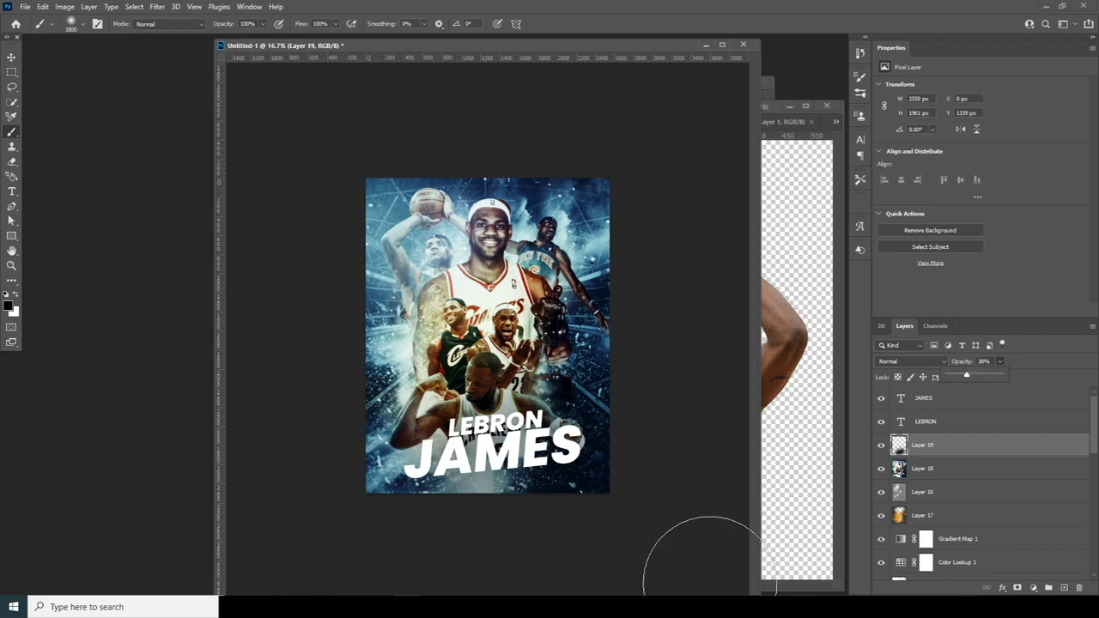
# - Erase part of the dark shading around and below the JAMES title with a 700 px soft eraser
pyautogui.press('e')
pyautogui.click(441, 464)
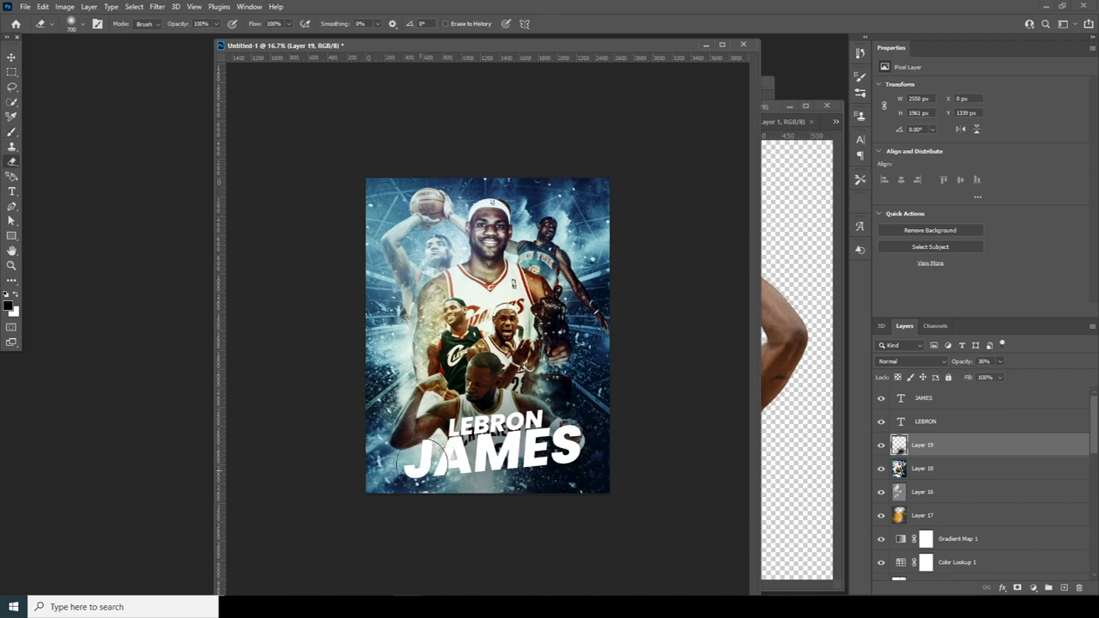
pyautogui.moveTo(449, 469); pyautogui.dragTo(477, 470)
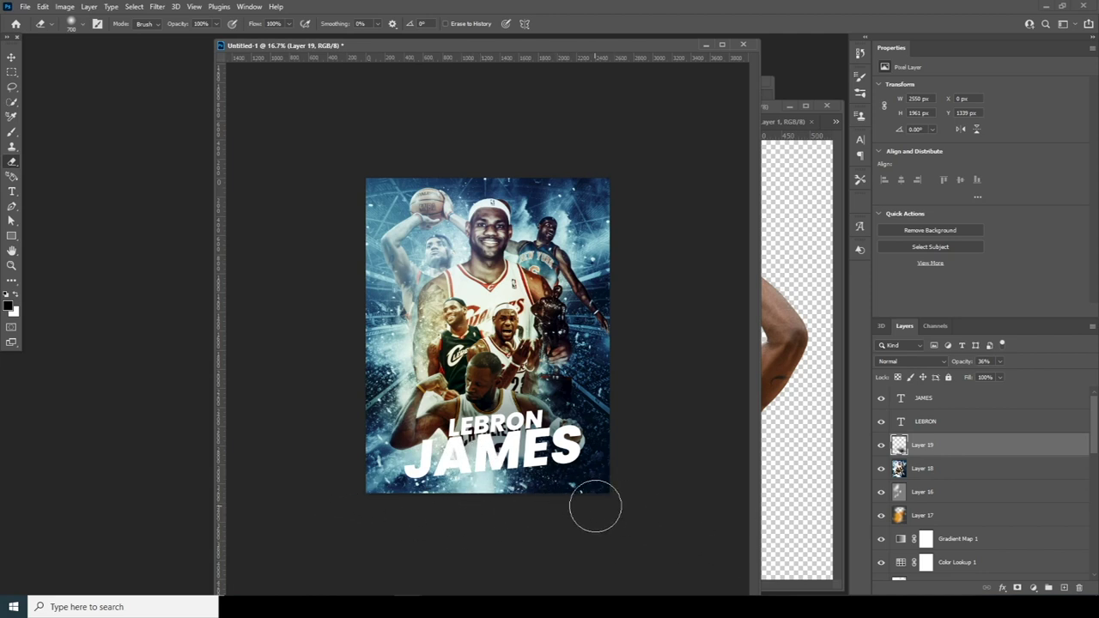
pyautogui.click(11, 58)
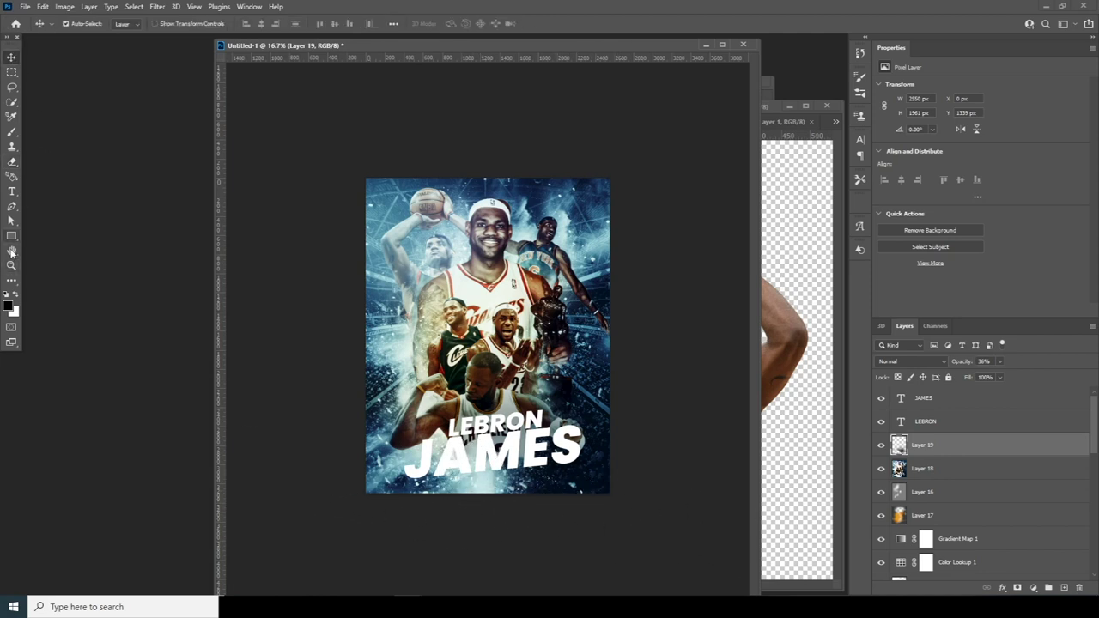
# - Add a two-line white caption "Adobe photoshop tutorial" / "Windy Studio" above the main player's head
pyautogui.click(12, 191)
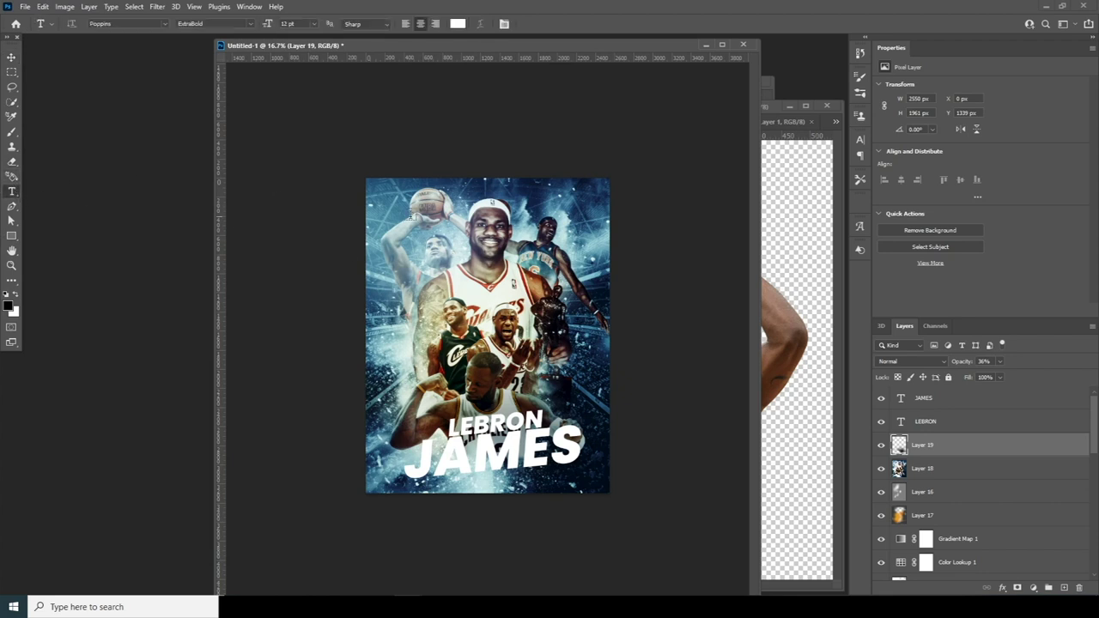
pyautogui.click(478, 196)
pyautogui.press('BackSpace')
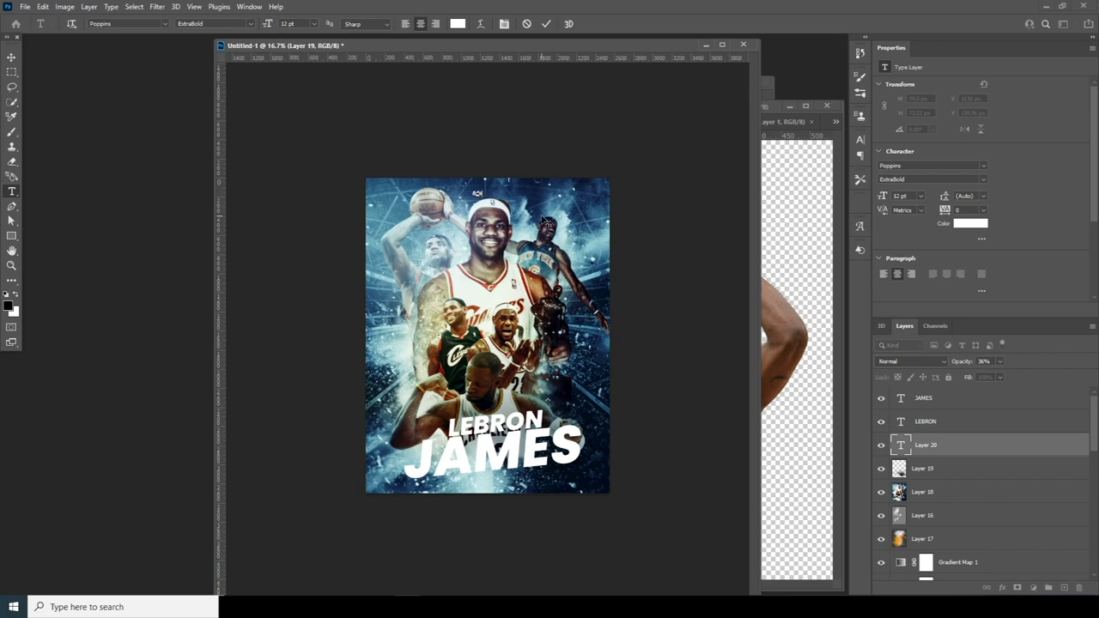
pyautogui.write('Adobe photoshop tutorial')
pyautogui.doubleClick(901, 445)
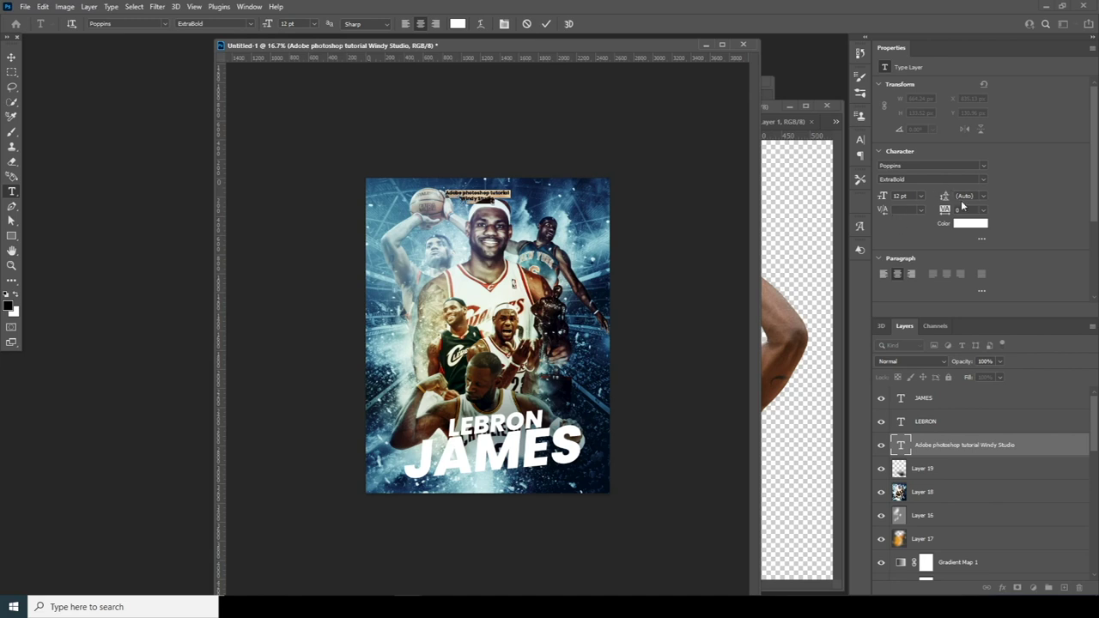
# - Widen the letter tracking of the caption's "Windy Studio" line to 580
pyautogui.click(249, 6)
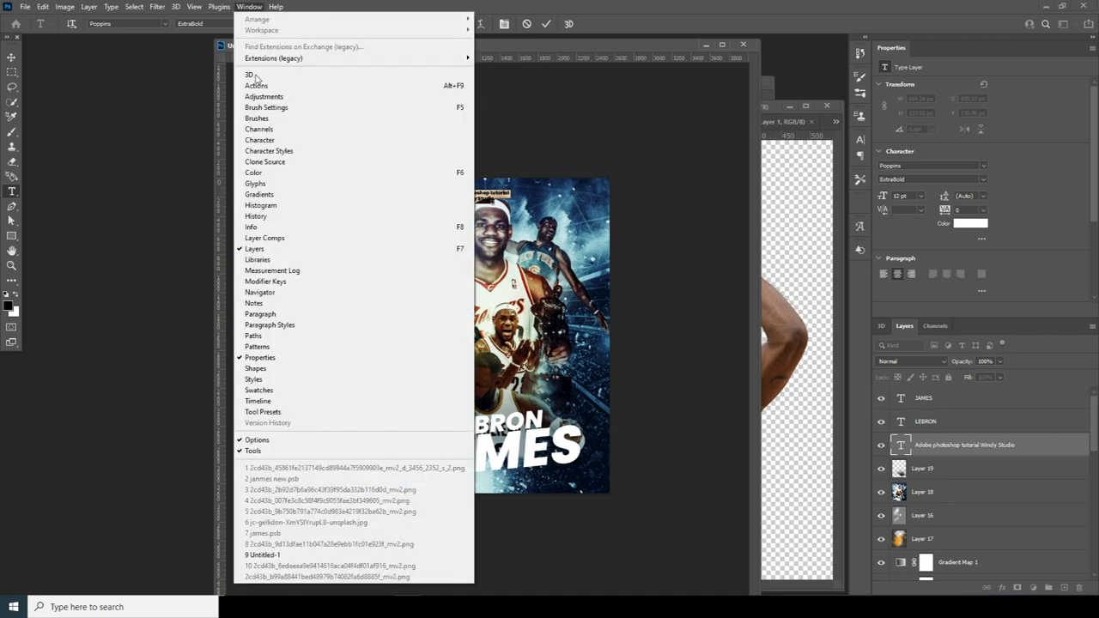
pyautogui.click(257, 140)
pyautogui.click(820, 181)
pyautogui.write('120')
pyautogui.press('Return')
pyautogui.hotkey('ctrl', 'Return')
# - Centre the caption near the poster's upper edge and change its font to Calibri Bold
pyautogui.hotkey('ctrl', 't')
pyautogui.moveTo(480, 196); pyautogui.dragTo(489, 192)
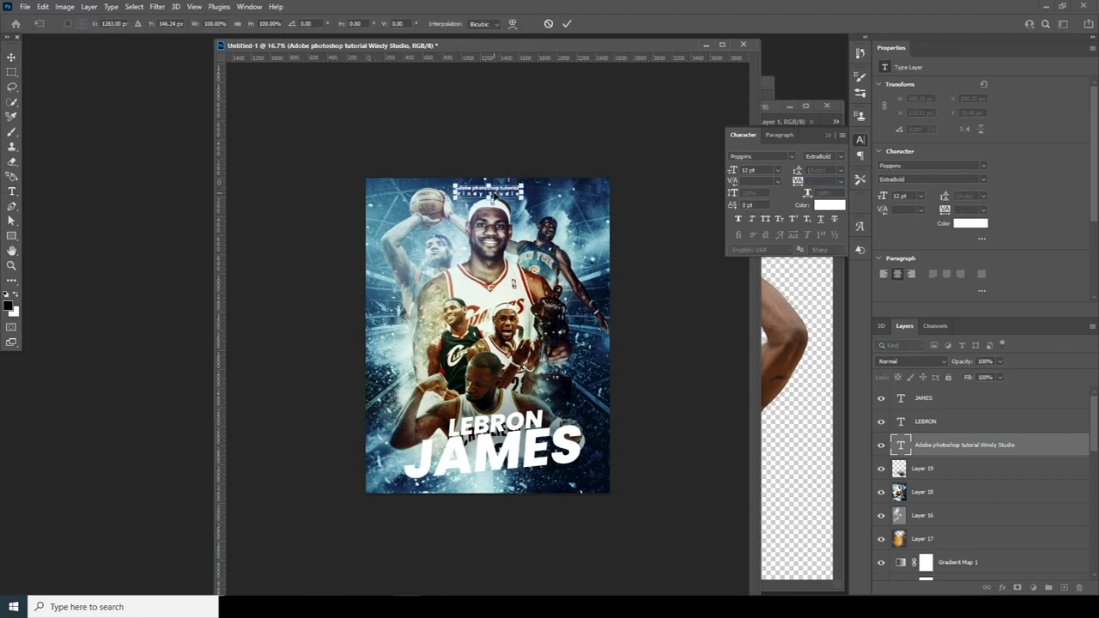
pyautogui.press('Return')
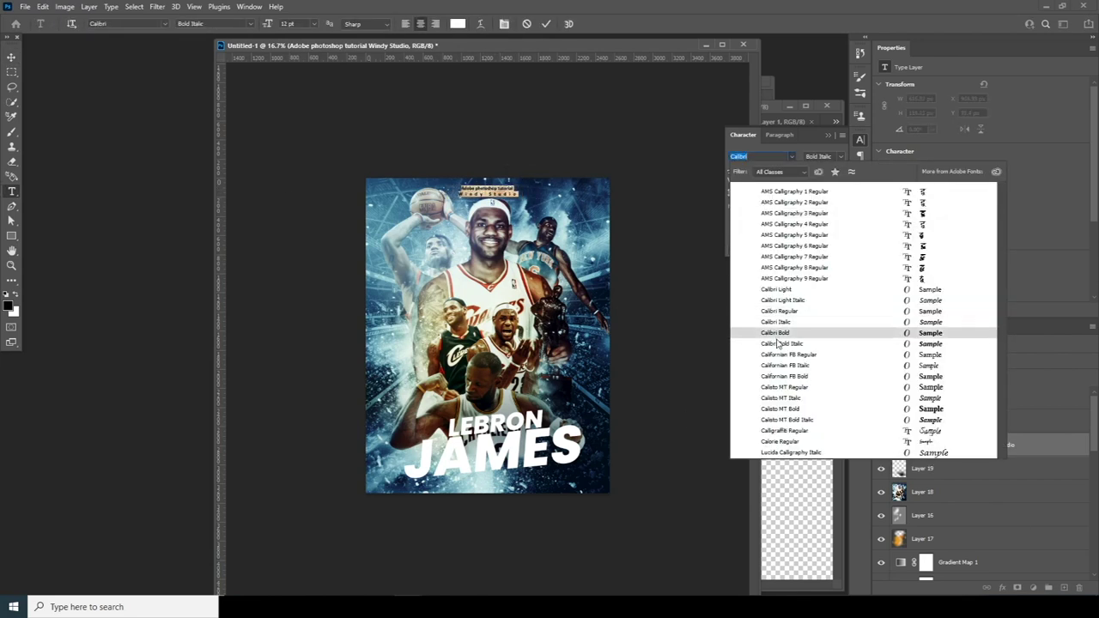
pyautogui.click(776, 334)
pyautogui.click(621, 275)
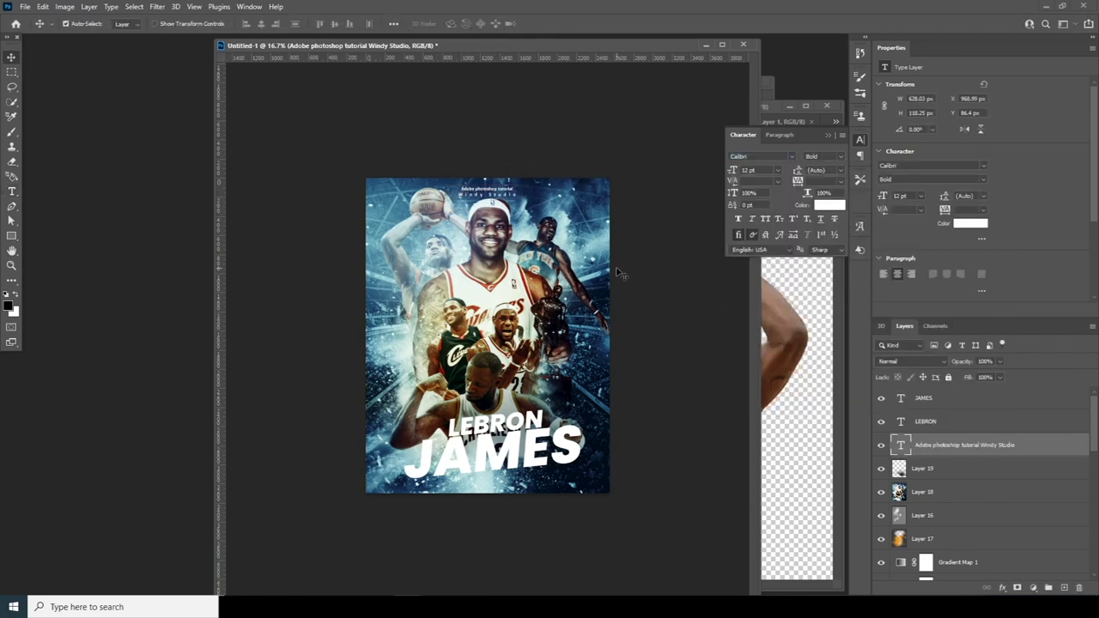
# - Add a new layer beneath the caption and paint soft black shading along the poster's upper and left edges
pyautogui.click(1063, 587)
pyautogui.moveTo(906, 465); pyautogui.dragTo(910, 481)
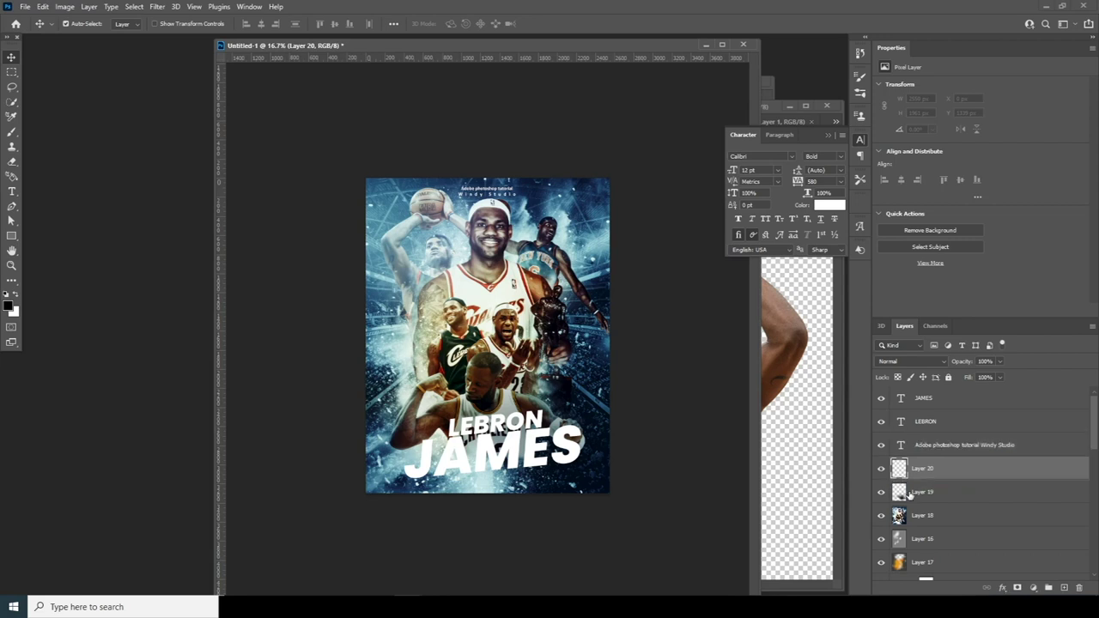
pyautogui.press('b')
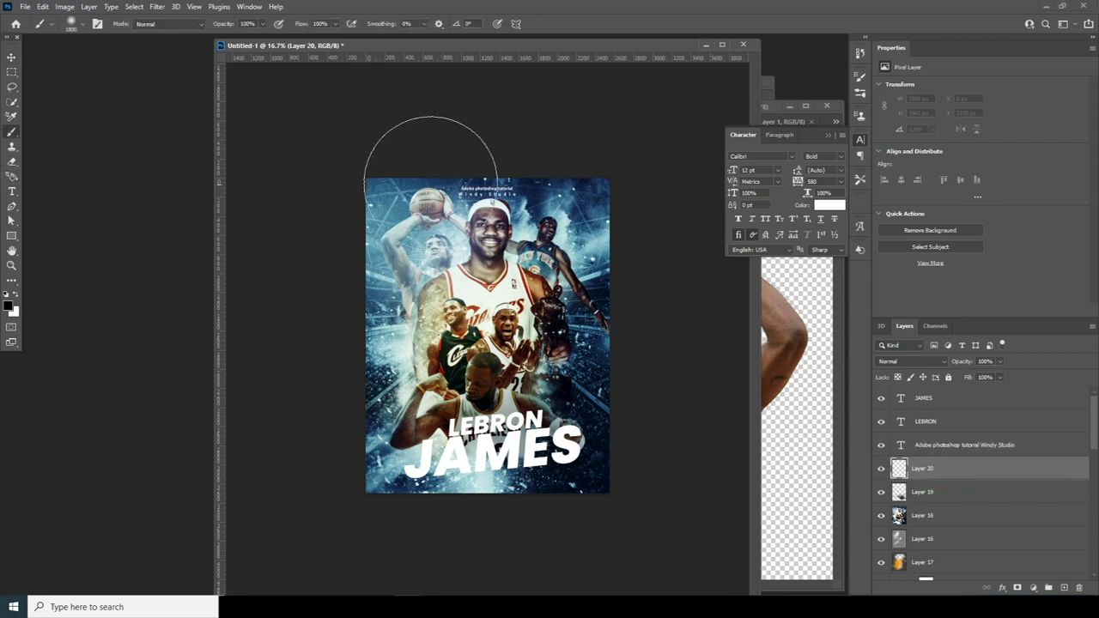
pyautogui.moveTo(435, 169)
pyautogui.mouseDown()
pyautogui.moveTo(634, 182)
pyautogui.moveTo(675, 197)
pyautogui.mouseUp()
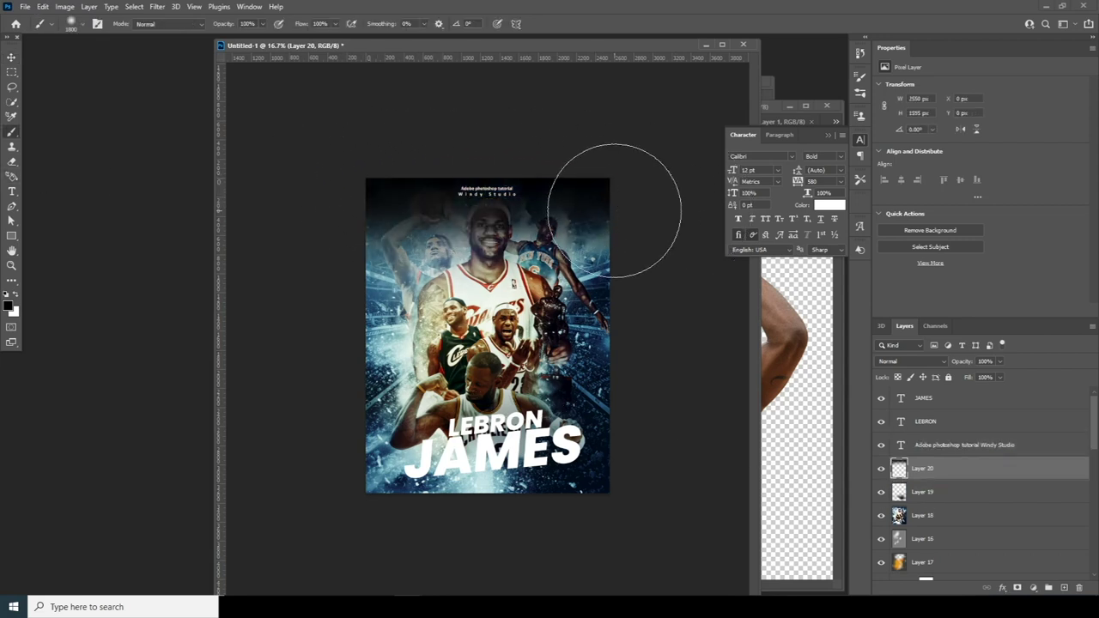
pyautogui.moveTo(339, 169)
pyautogui.mouseDown()
pyautogui.moveTo(344, 254)
pyautogui.moveTo(360, 466)
pyautogui.mouseUp()
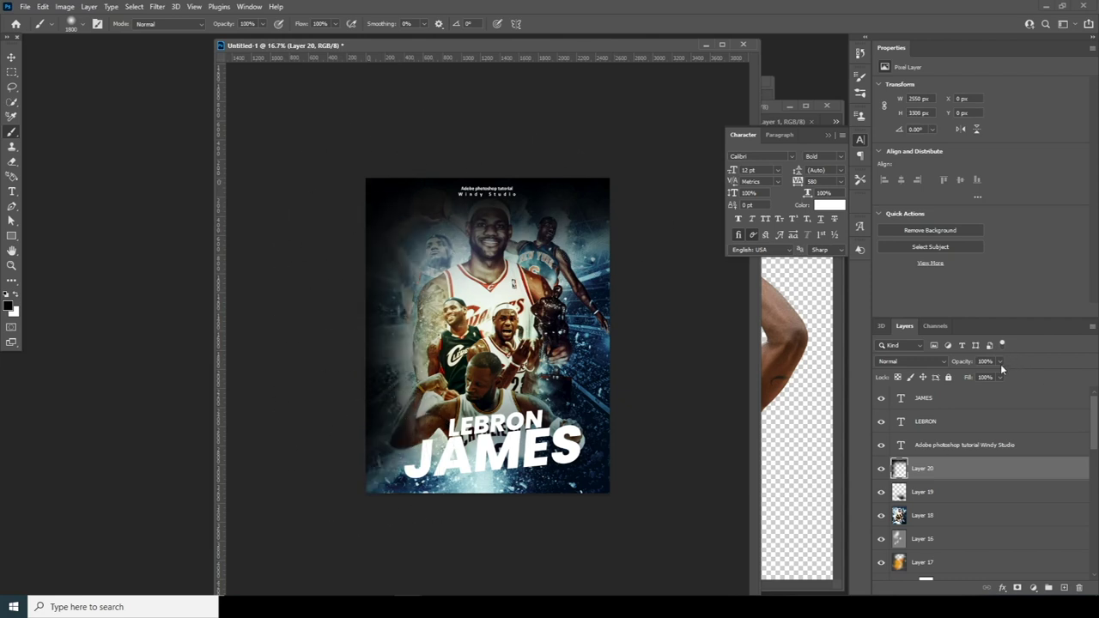
# - Set the edge-shading layer to 40% opacity with Soft Light blending, and collapse the Character settings
pyautogui.click(970, 378)
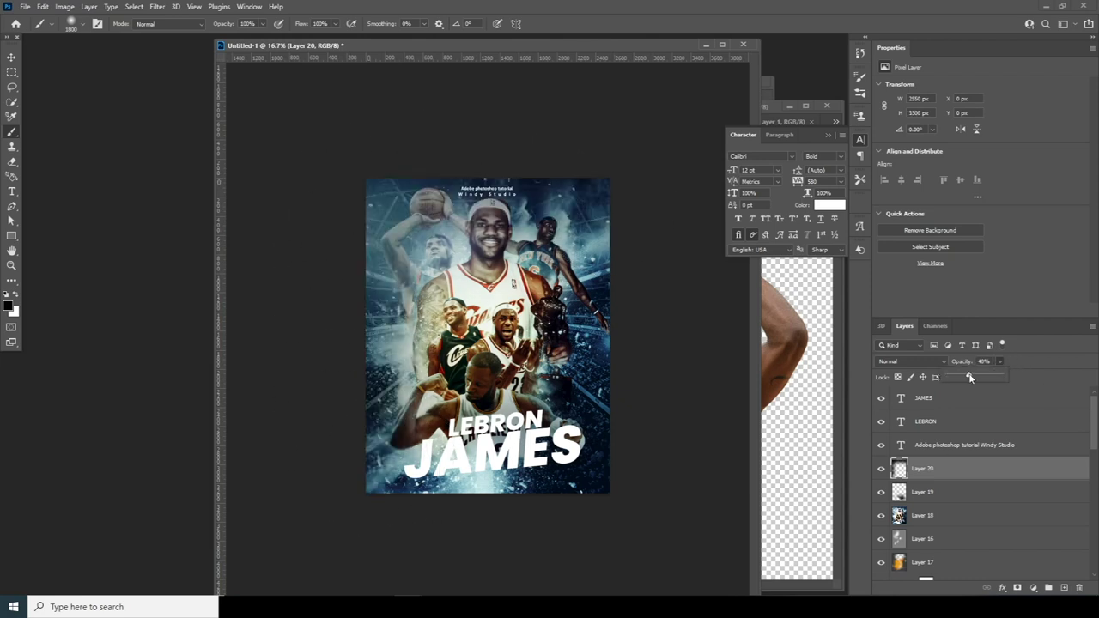
pyautogui.click(906, 360)
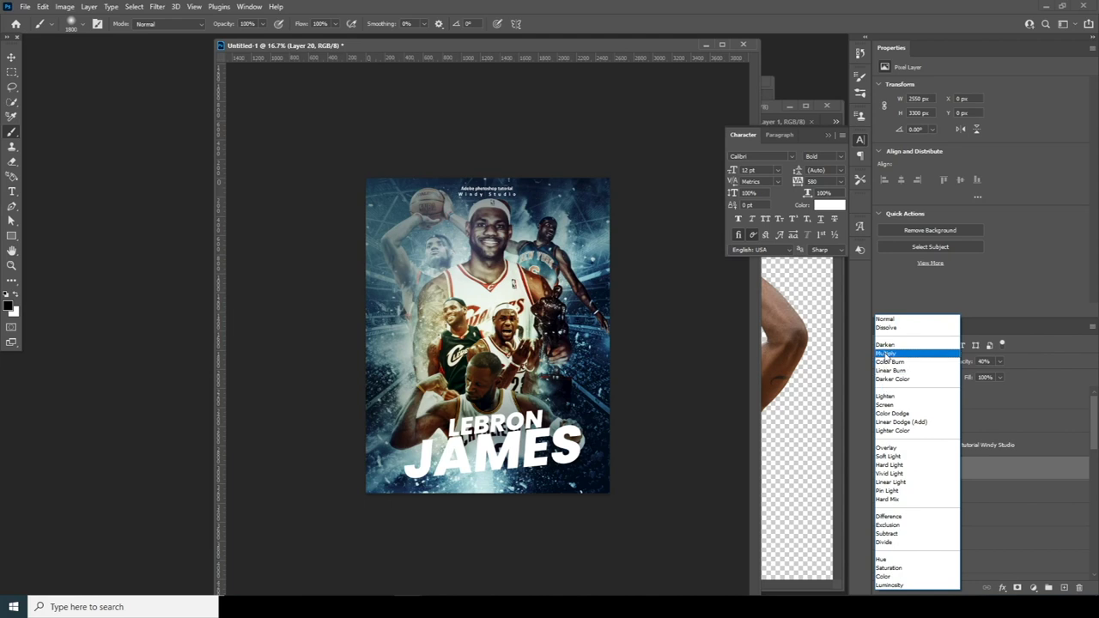
pyautogui.click(884, 457)
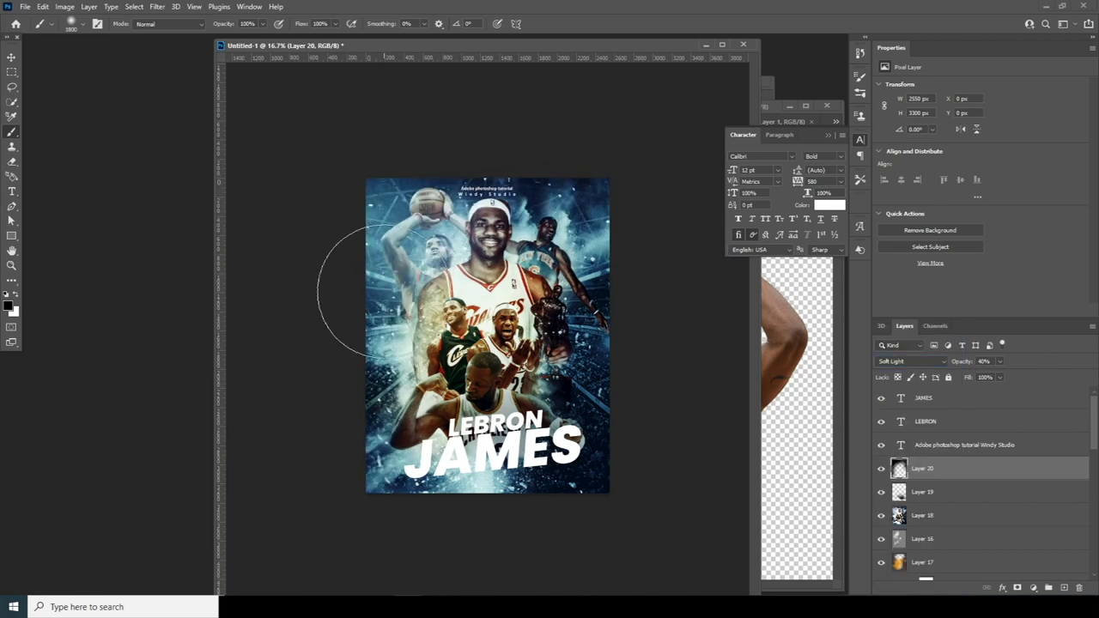
pyautogui.press('v')
pyautogui.click(828, 136)
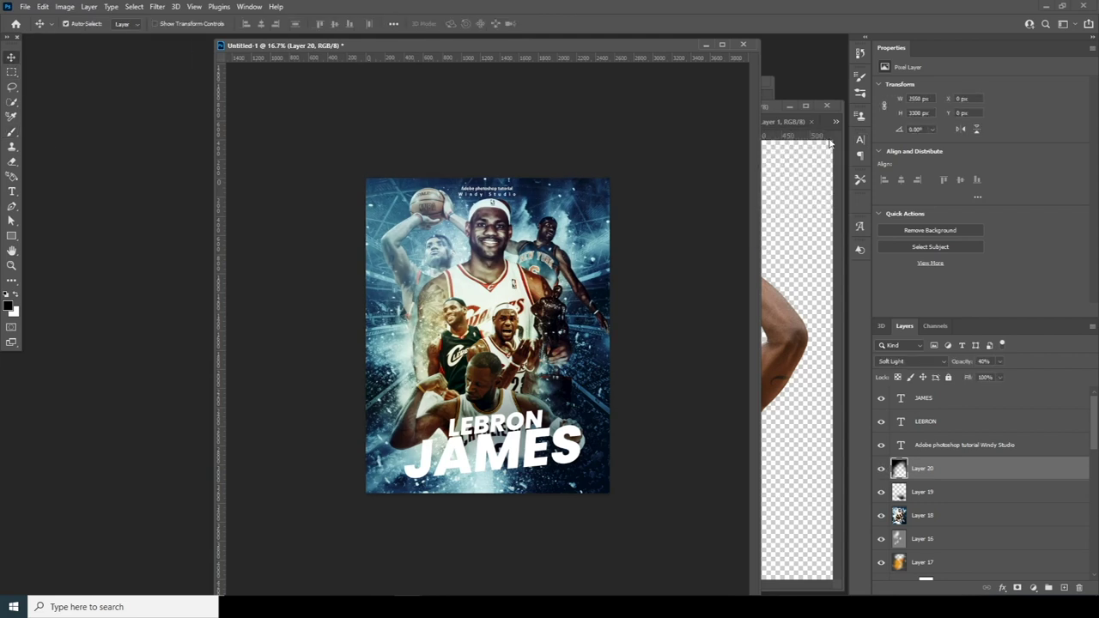
pyautogui.hotkey('ctrl', '+')
pyautogui.hotkey('ctrl', '-')
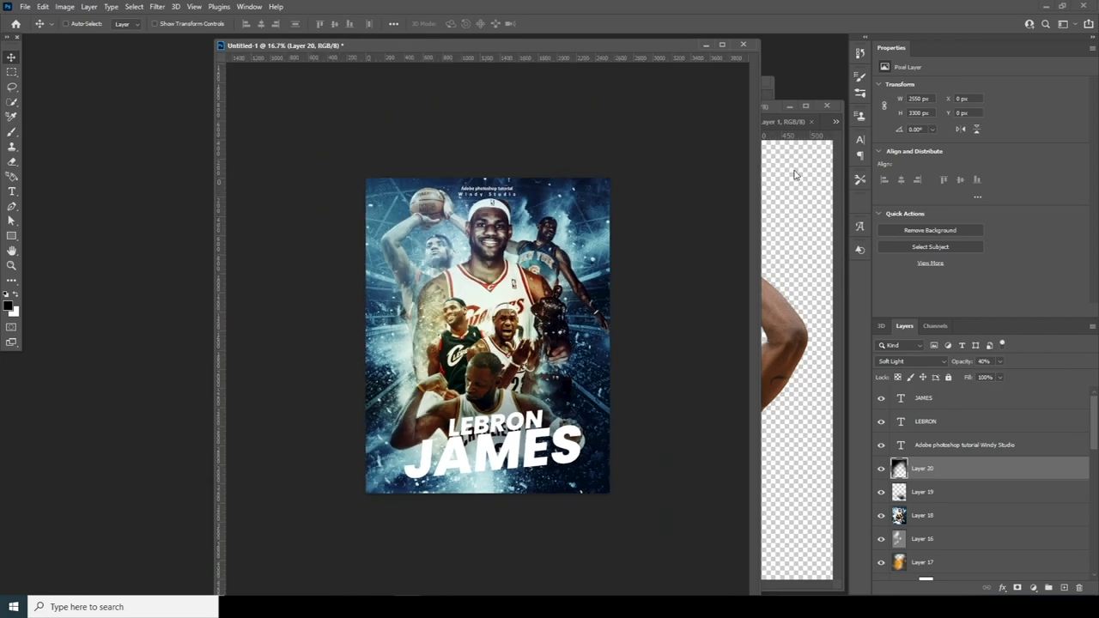